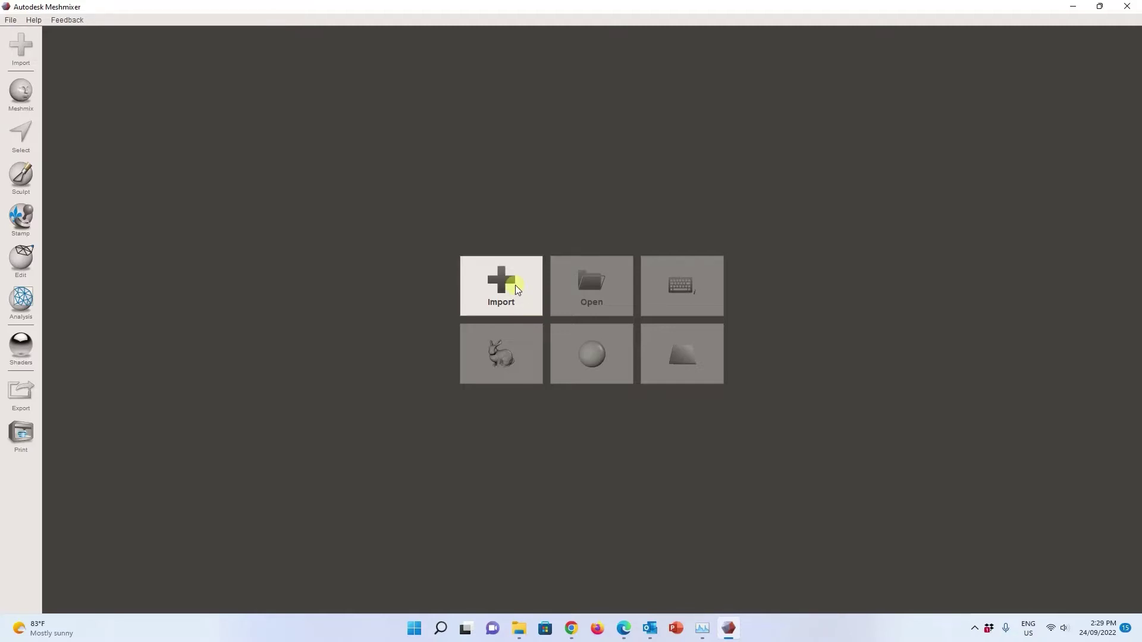
Step: Import the mesh file M1.stl from the lime stabilisation folder
{"action": "left_click", "coordinate": [516, 287]}
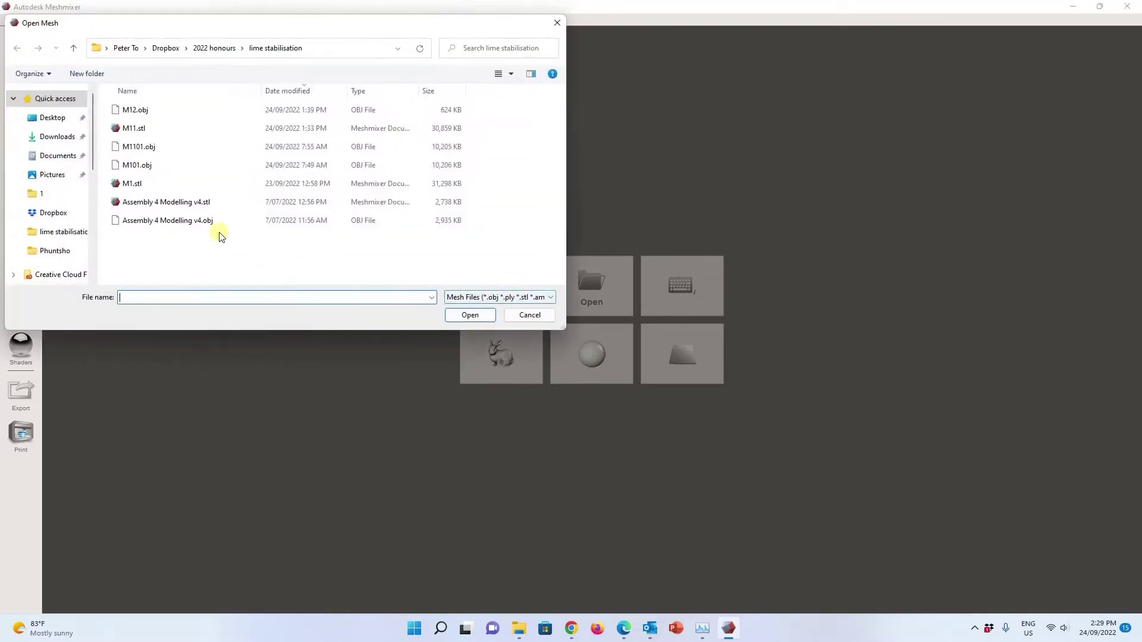
{"action": "left_click", "coordinate": [139, 183]}
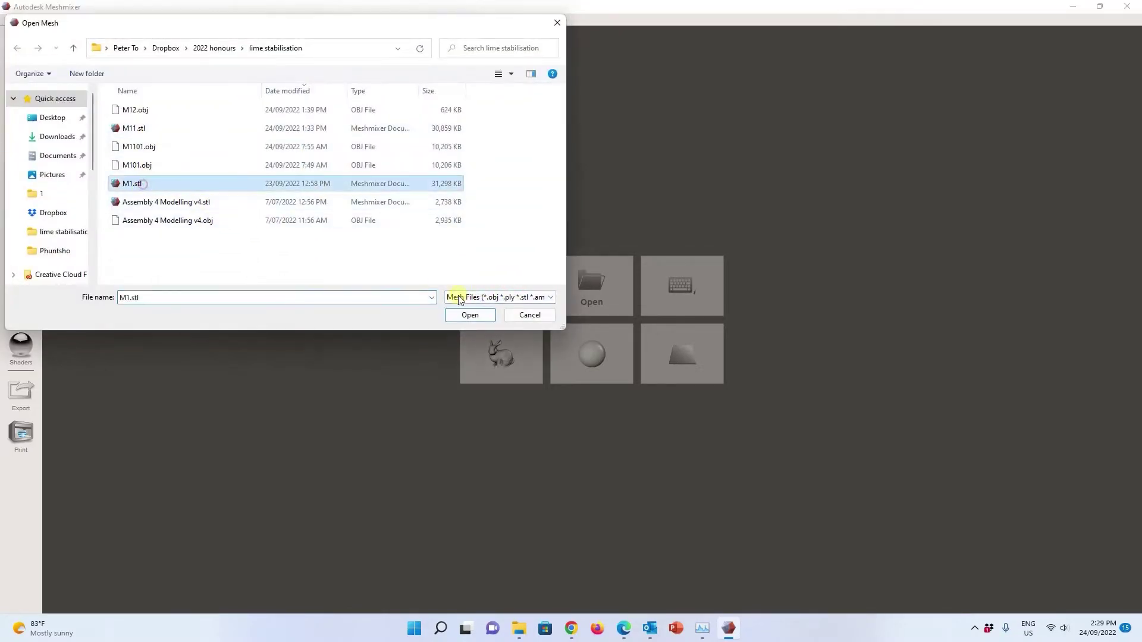
{"action": "left_click", "coordinate": [471, 315]}
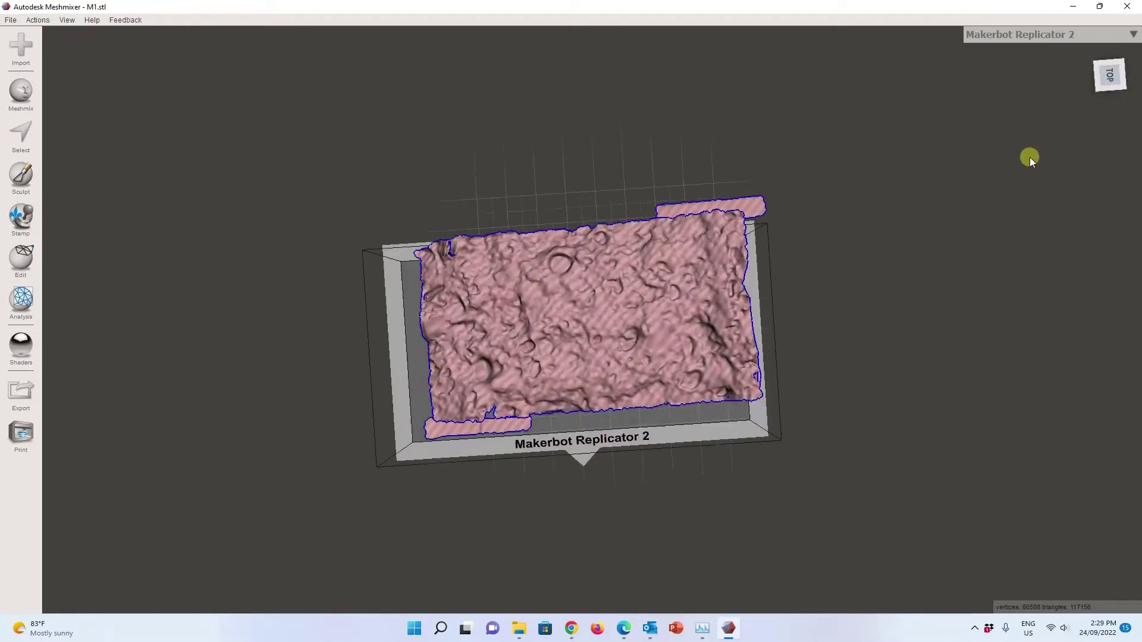
Step: Select the faces on both sides of the notch in the rough surface's edge near the loose strip and bridge them
{"action": "right_click_drag", "start_coordinate": [1030, 157], "coordinate": [1051, 133]}
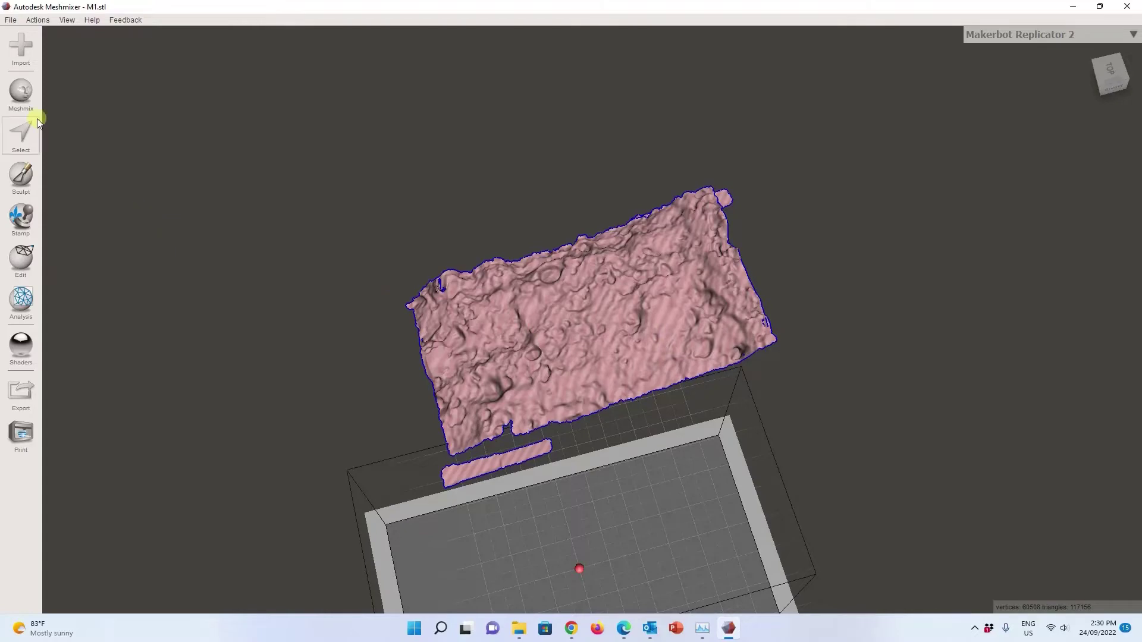
{"action": "scroll", "coordinate": [492, 434], "scroll_direction": "down", "scroll_amount": 2}
{"action": "scroll", "coordinate": [505, 445], "scroll_direction": "up", "scroll_amount": 3}
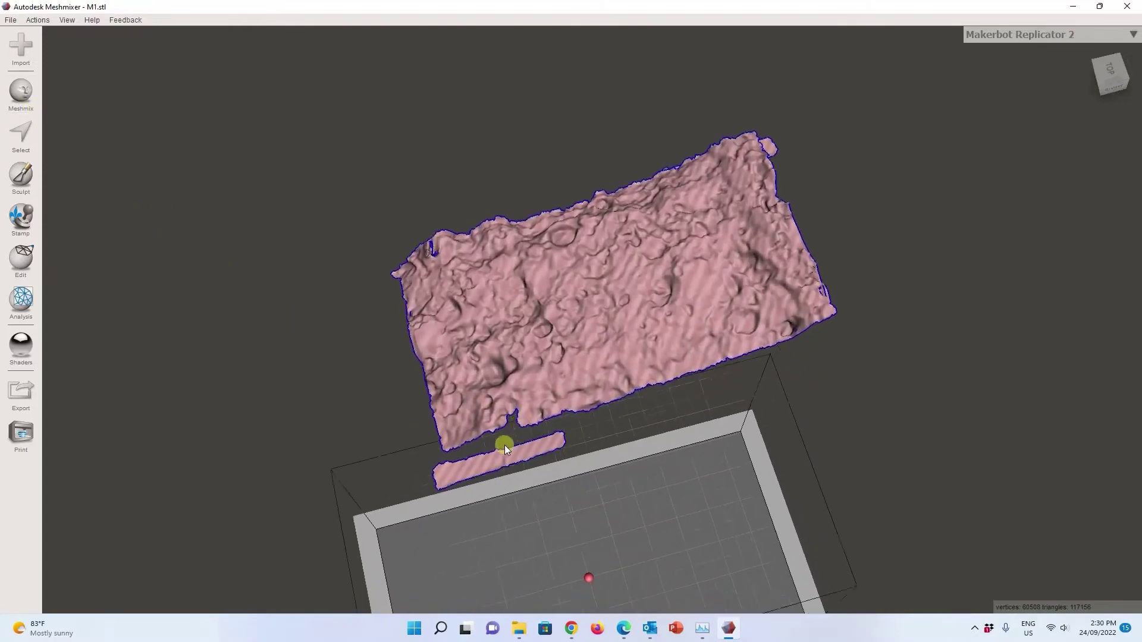
{"action": "scroll", "coordinate": [602, 333], "scroll_direction": "up", "scroll_amount": 6}
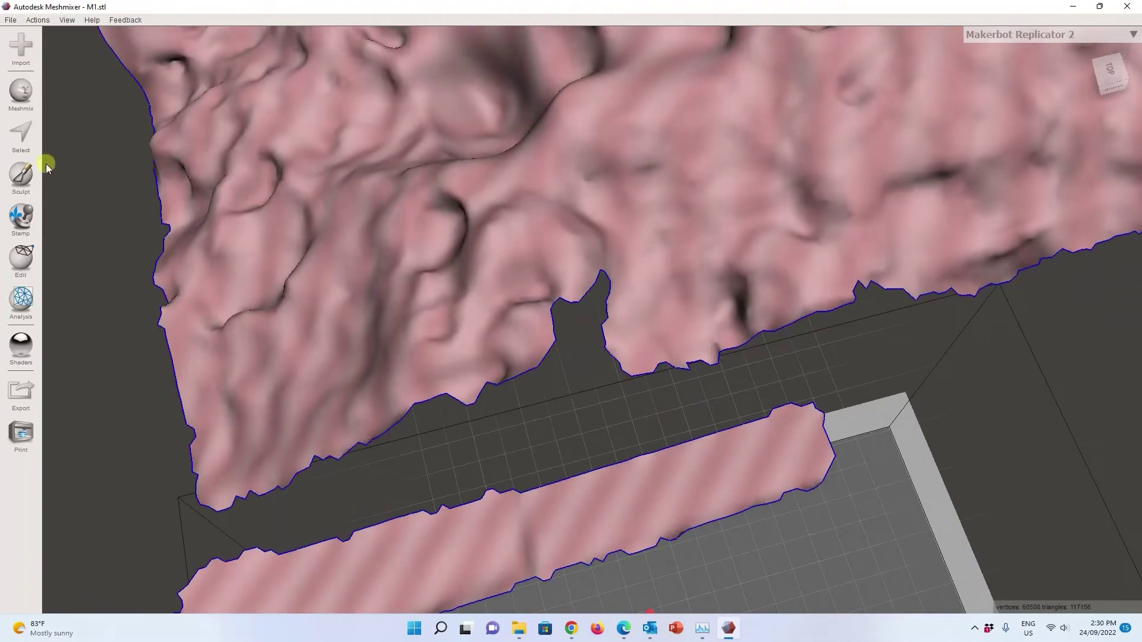
{"action": "left_click", "coordinate": [21, 92]}
{"action": "left_click", "coordinate": [30, 137]}
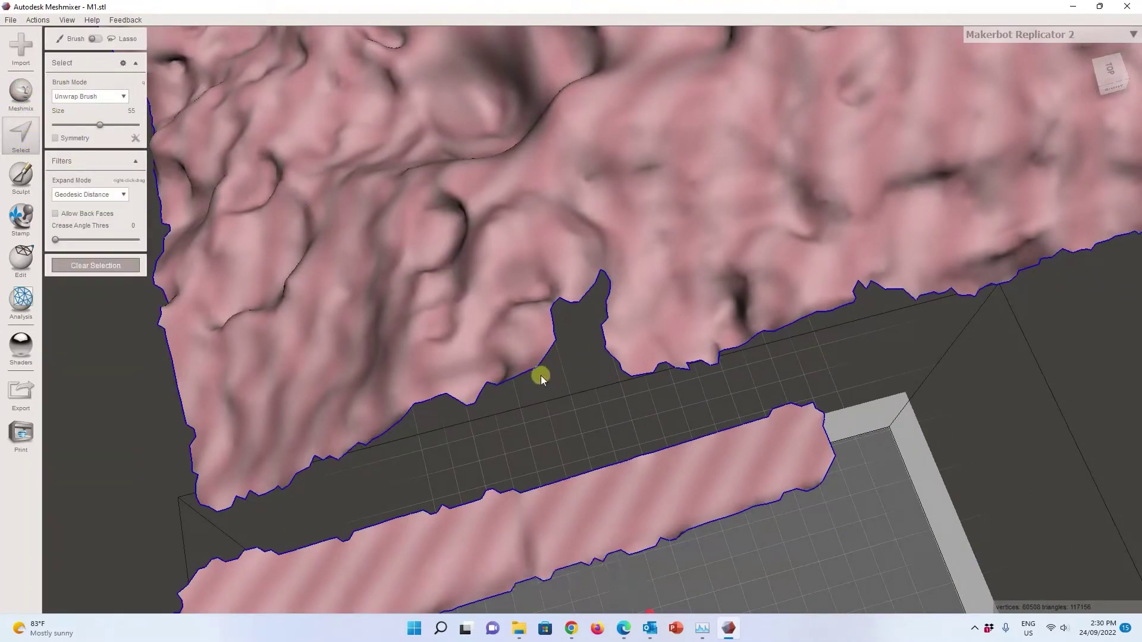
{"action": "left_click_drag", "start_coordinate": [625, 356], "coordinate": [629, 365]}
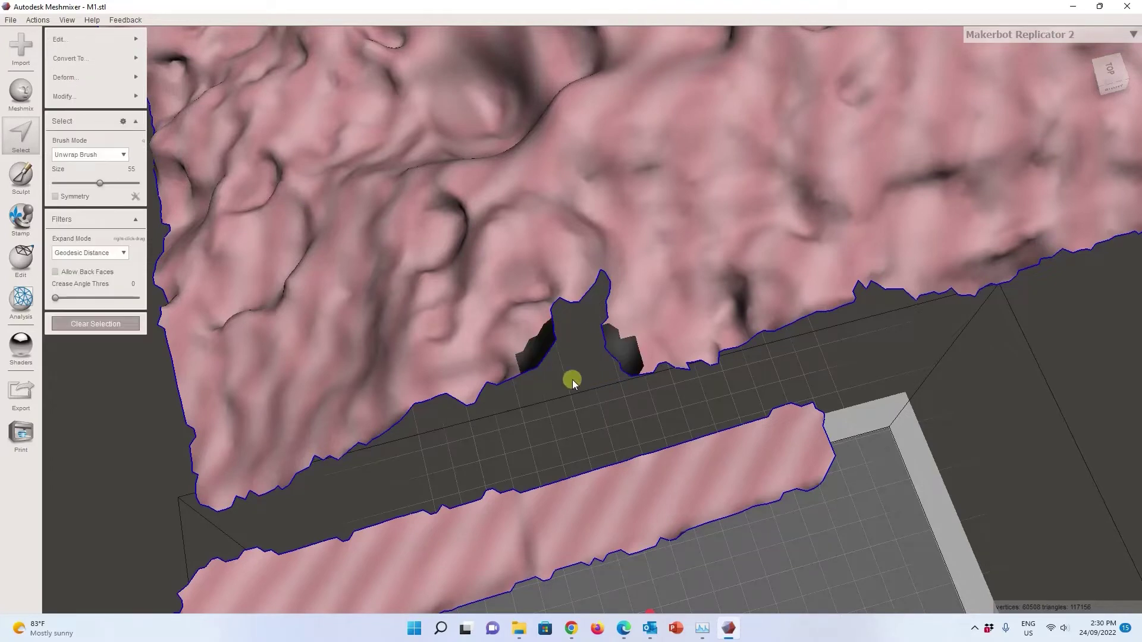
{"action": "mouse_move", "coordinate": [65, 39]}
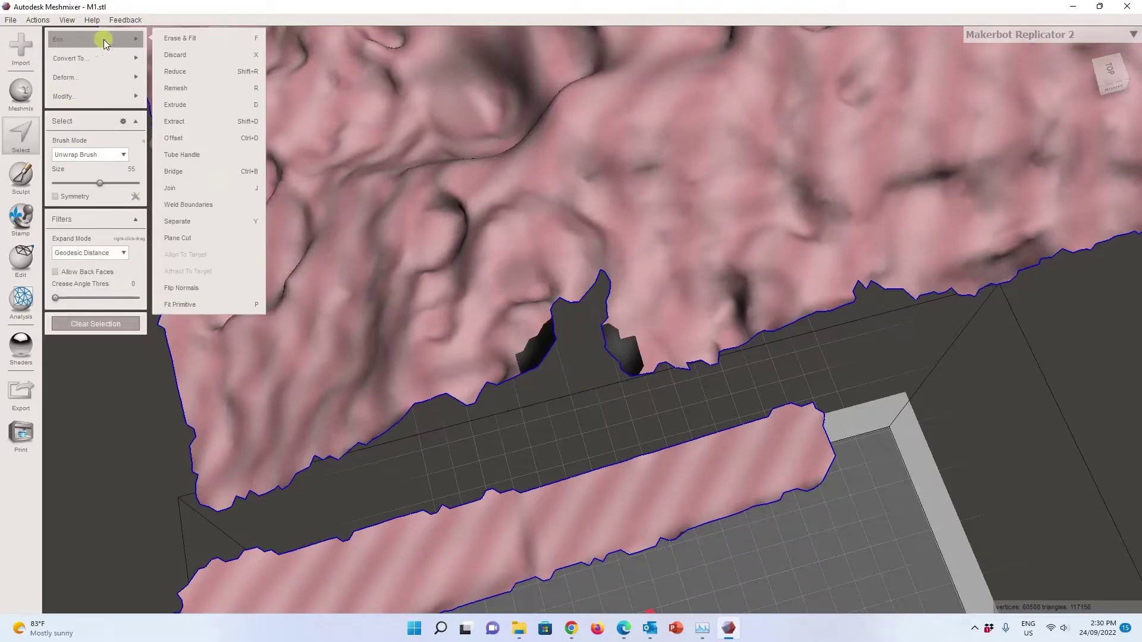
{"action": "left_click", "coordinate": [189, 171]}
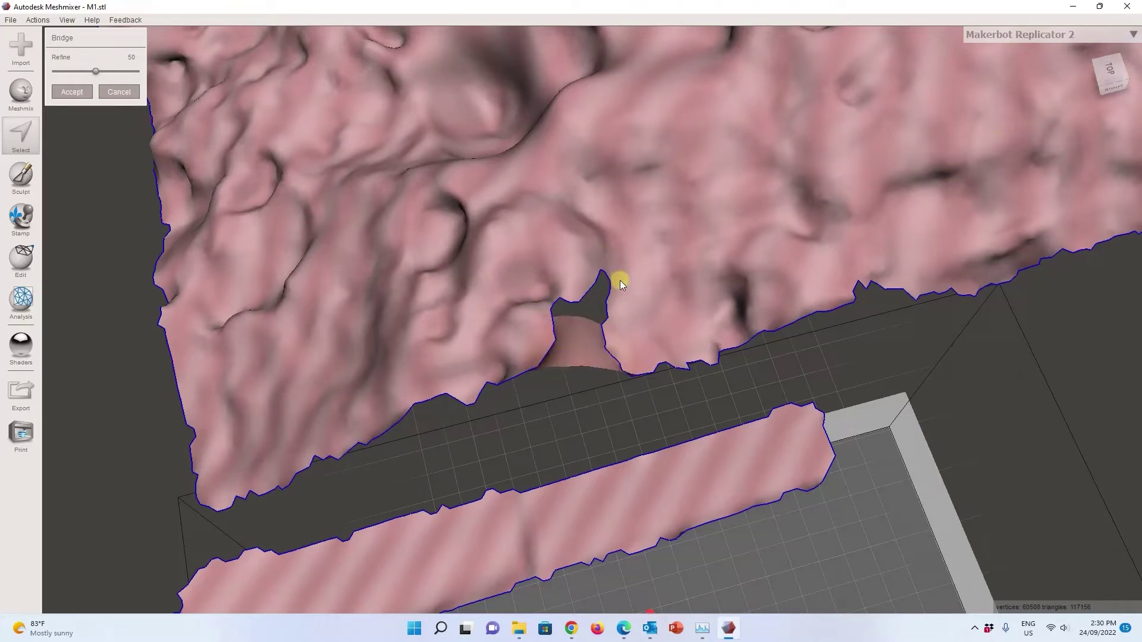
{"action": "left_click", "coordinate": [60, 92]}
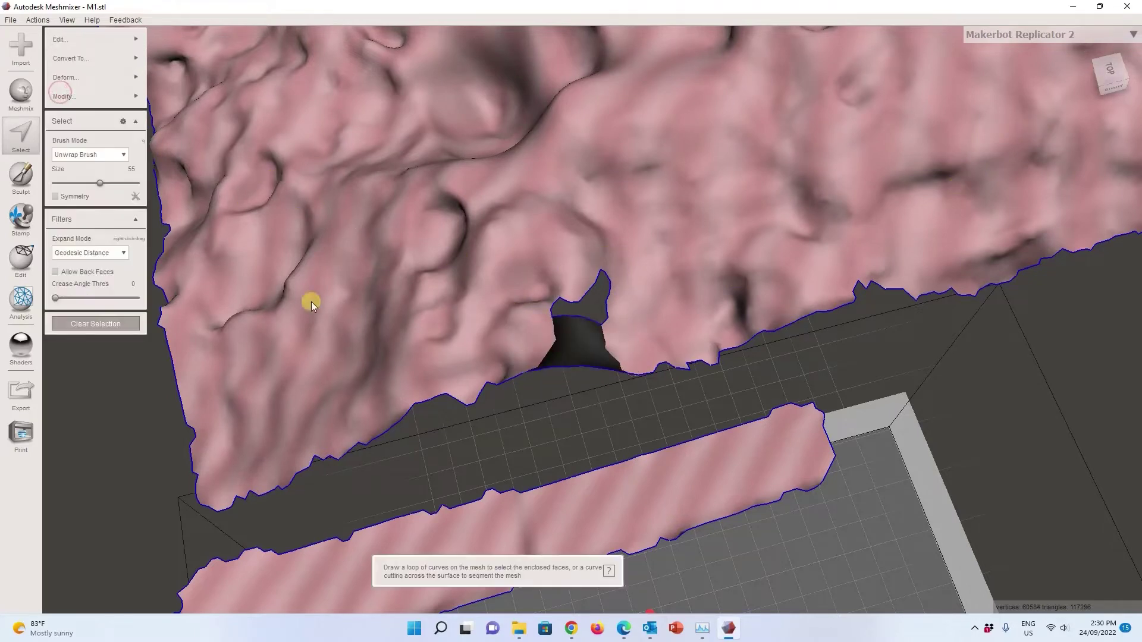
Step: Run the Inspector on the mesh and repair the two red-marked defects using Flat Fill
{"action": "scroll", "coordinate": [705, 393], "scroll_direction": "down", "scroll_amount": 10}
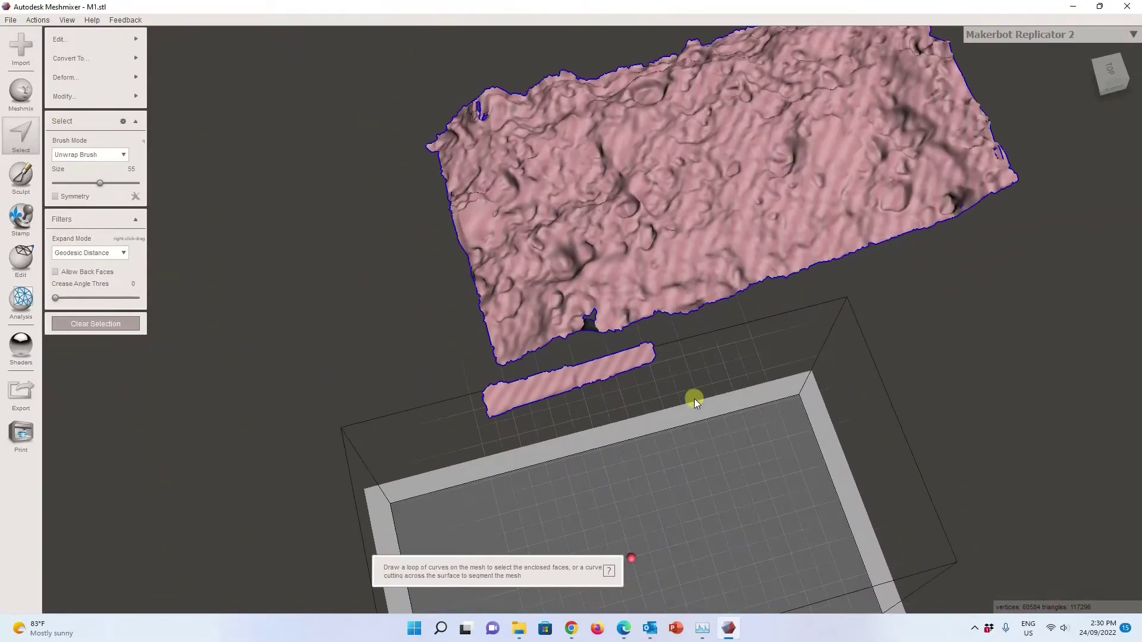
{"action": "right_click_drag", "start_coordinate": [760, 242], "coordinate": [708, 365]}
{"action": "left_click", "coordinate": [29, 311]}
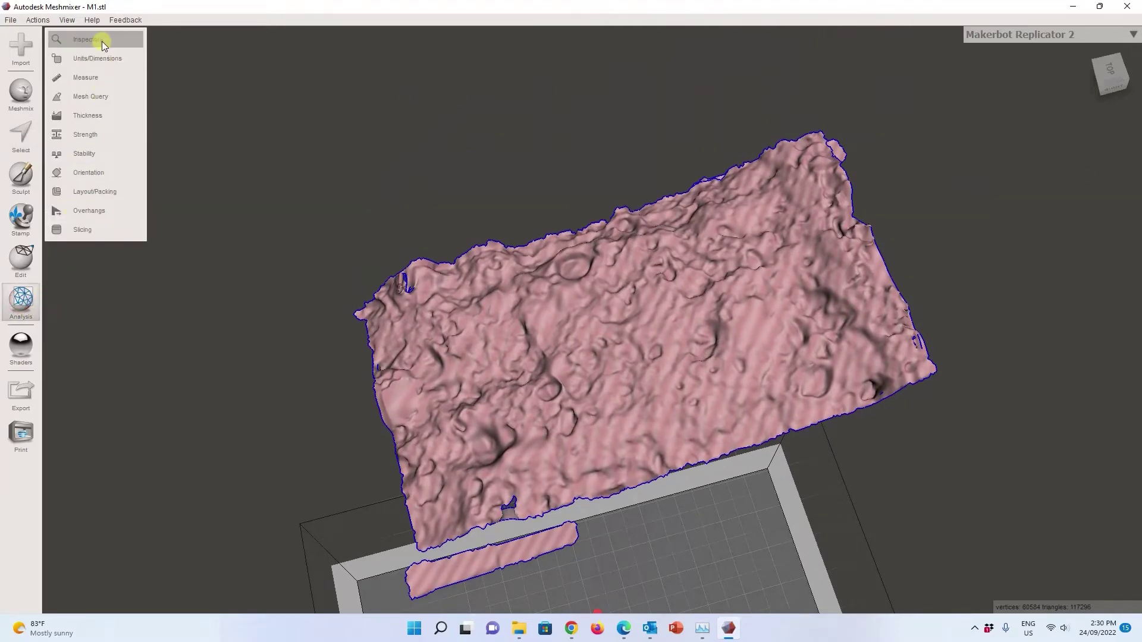
{"action": "left_click", "coordinate": [101, 41]}
{"action": "scroll", "coordinate": [330, 389], "scroll_direction": "up", "scroll_amount": 3}
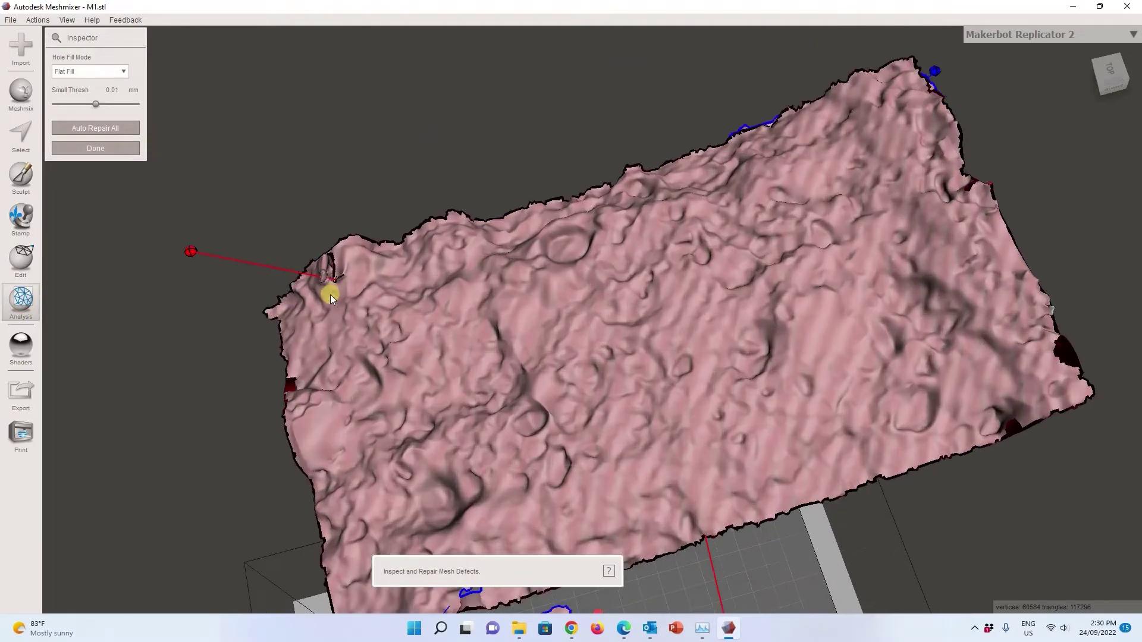
{"action": "scroll", "coordinate": [330, 294], "scroll_direction": "down", "scroll_amount": 5}
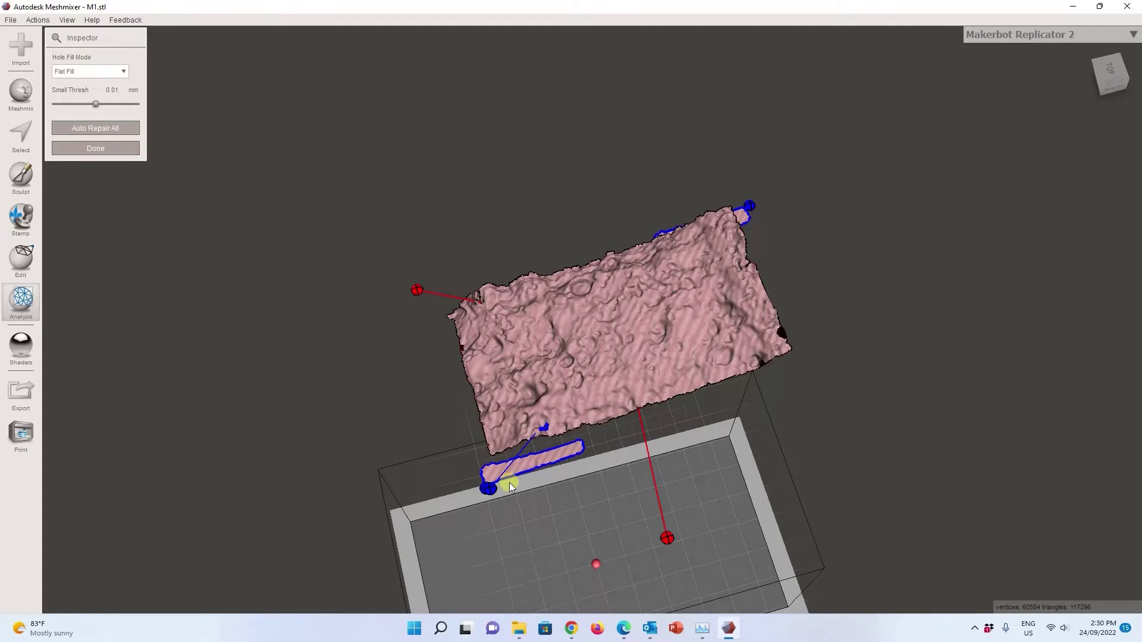
{"action": "left_click", "coordinate": [418, 290]}
{"action": "left_click", "coordinate": [669, 541]}
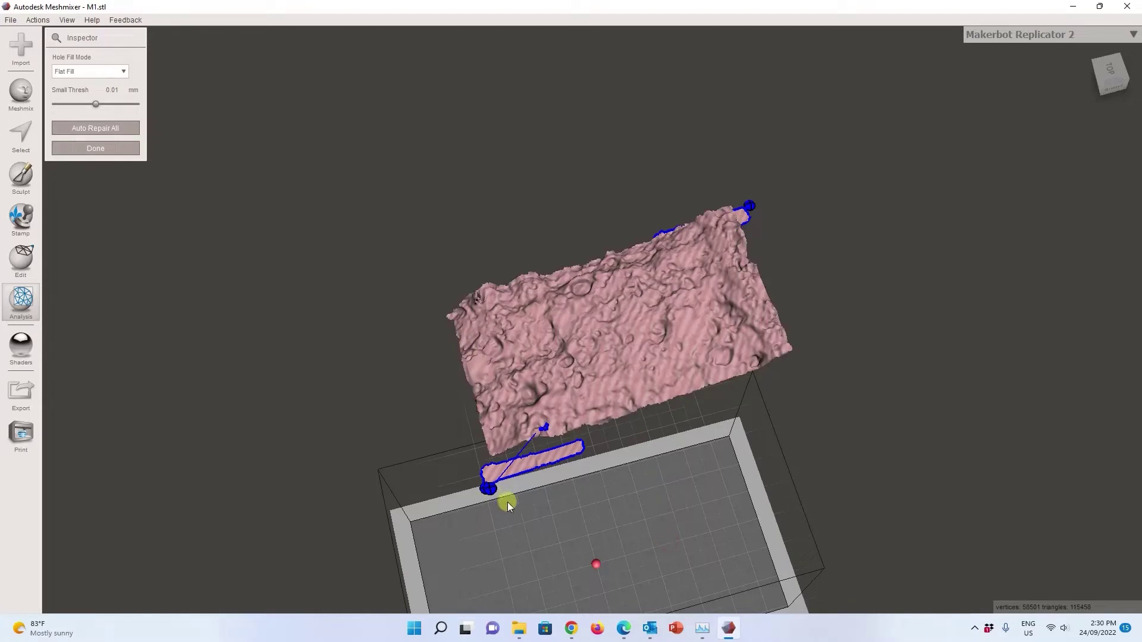
Step: Fill the blue-marked hole beside the bridged notch, leave the two loose strips unfilled, and finish the inspection
{"action": "middle_click_drag", "start_coordinate": [518, 539], "coordinate": [612, 485]}
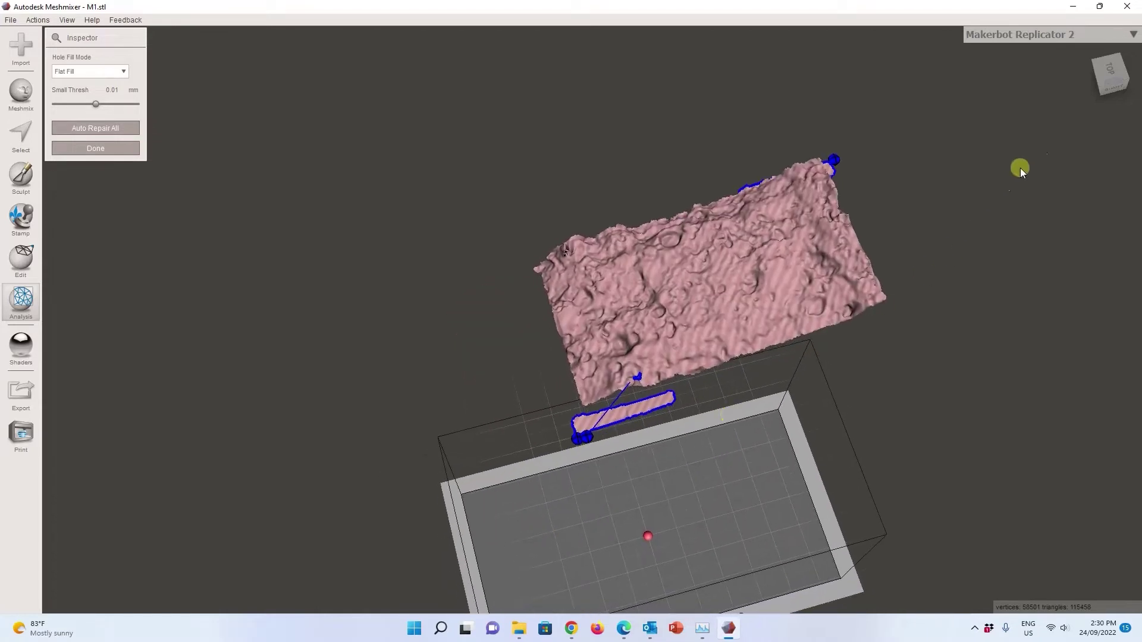
{"action": "left_click", "coordinate": [1104, 89]}
{"action": "left_click", "coordinate": [620, 417]}
{"action": "left_click", "coordinate": [1107, 64]}
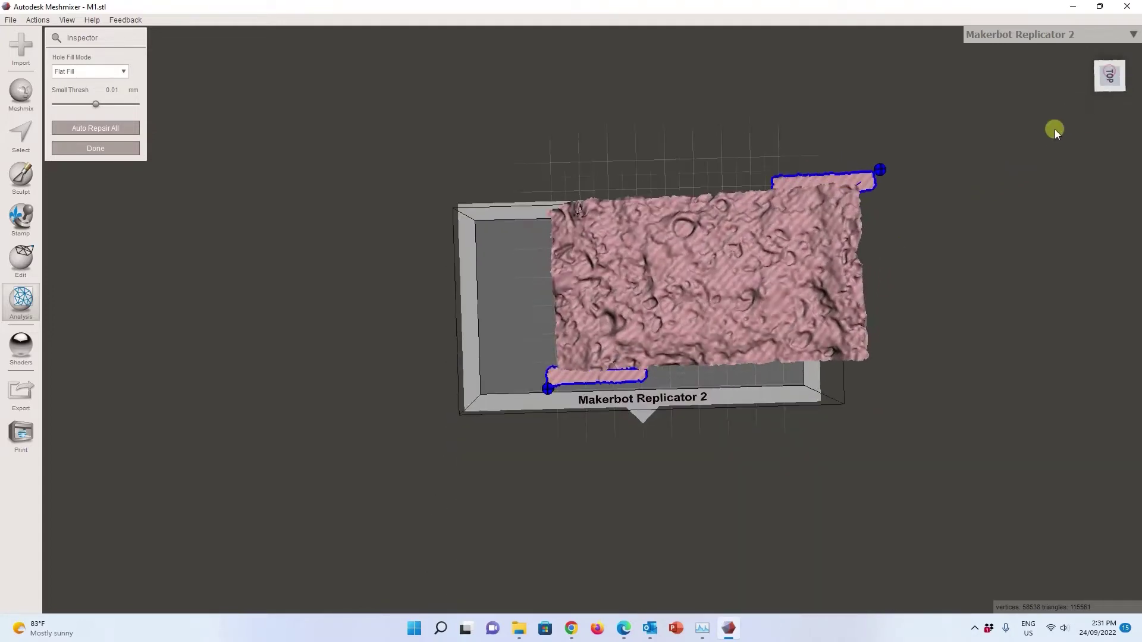
{"action": "right_click_drag", "start_coordinate": [1041, 137], "coordinate": [1005, 181]}
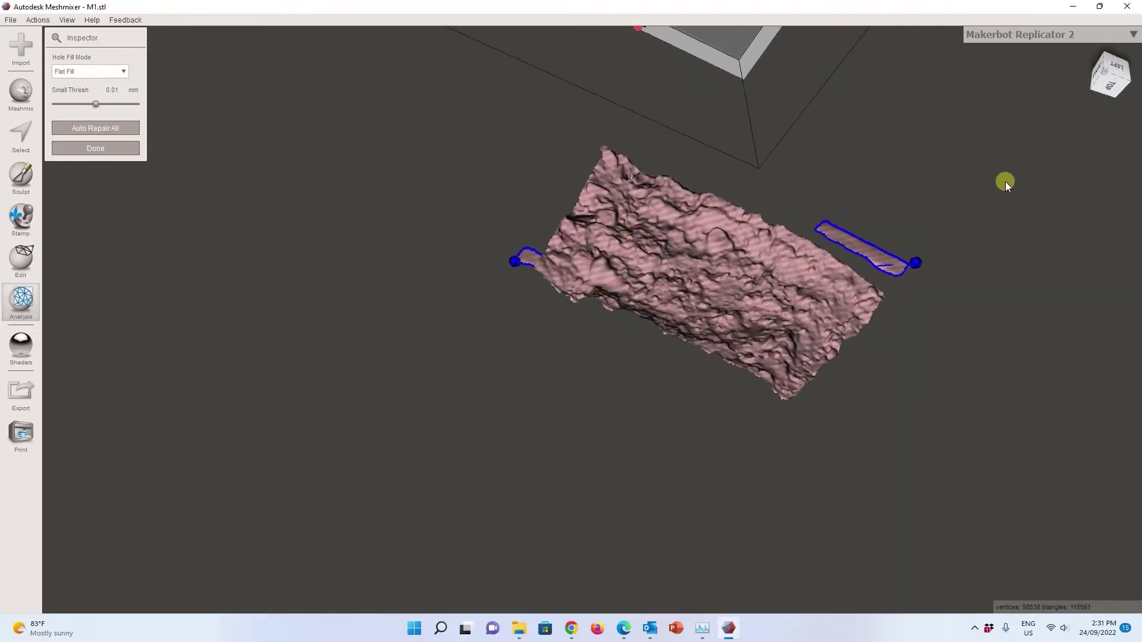
{"action": "left_click", "coordinate": [1109, 83]}
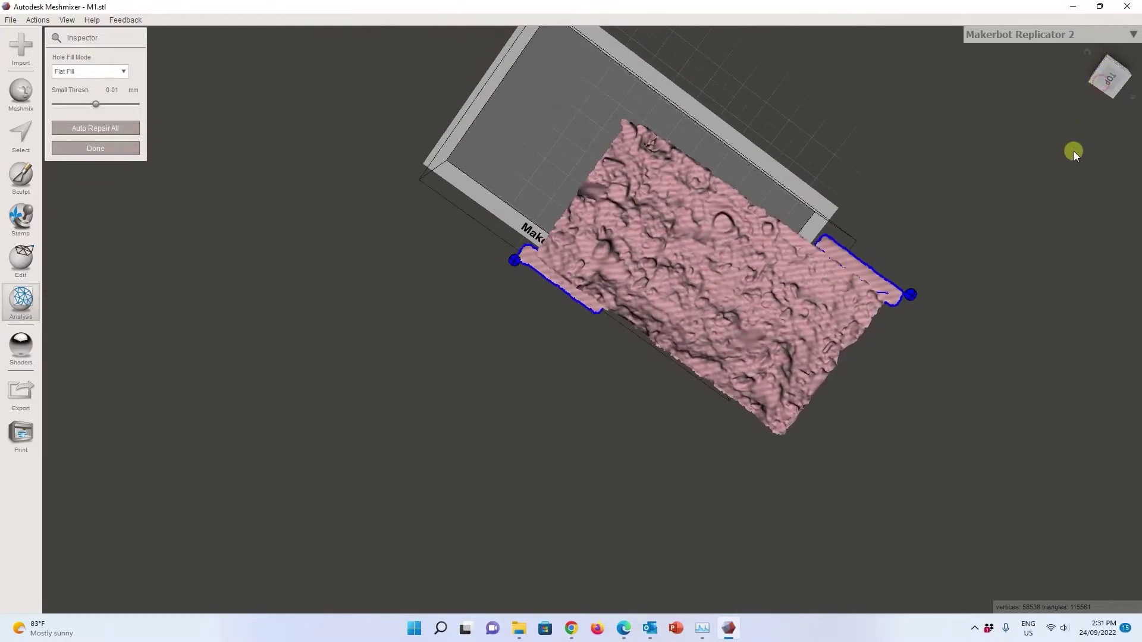
{"action": "left_click", "coordinate": [1110, 82]}
{"action": "left_click_drag", "start_coordinate": [1110, 82], "coordinate": [1113, 73]}
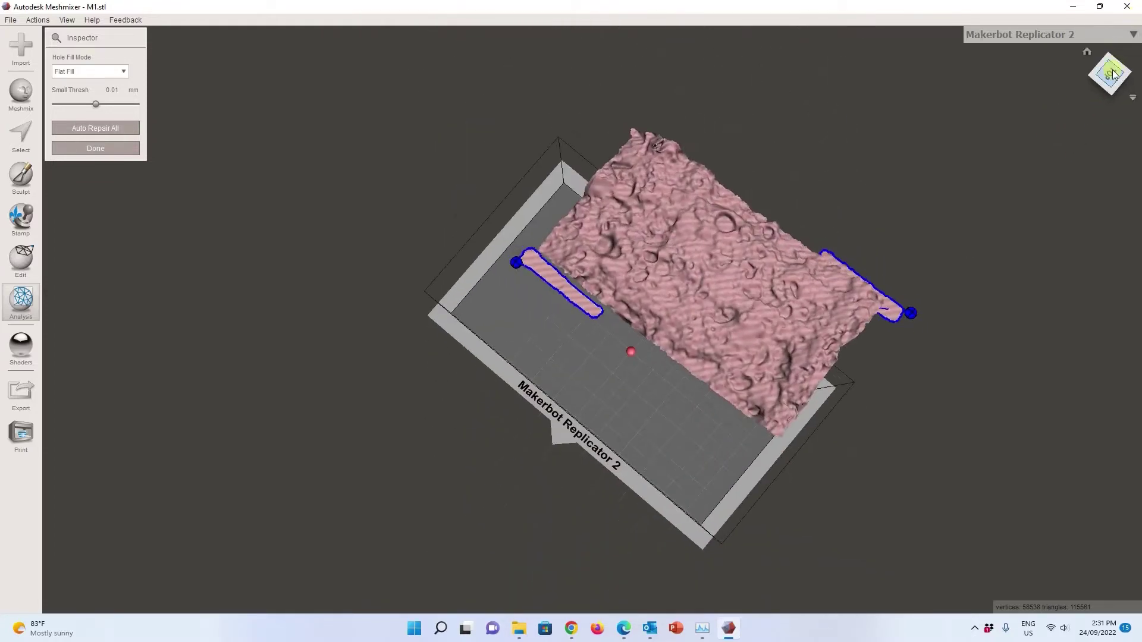
{"action": "left_click", "coordinate": [98, 153]}
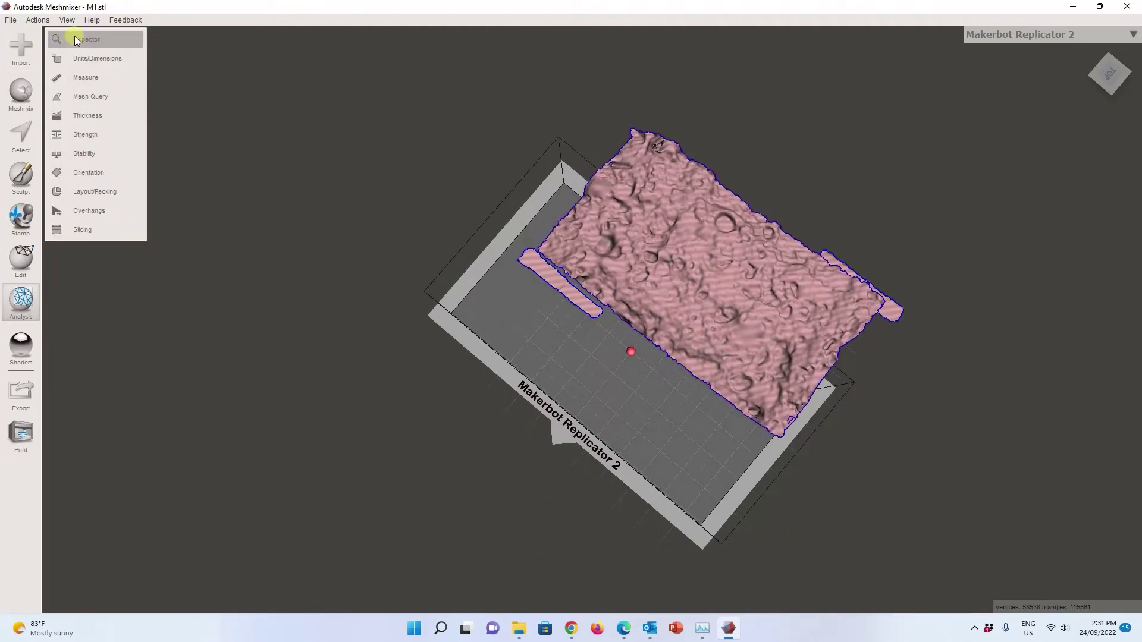
Step: Export the repaired mesh in STL ASCII format as M11.stl, replacing the existing file
{"action": "left_click", "coordinate": [9, 21]}
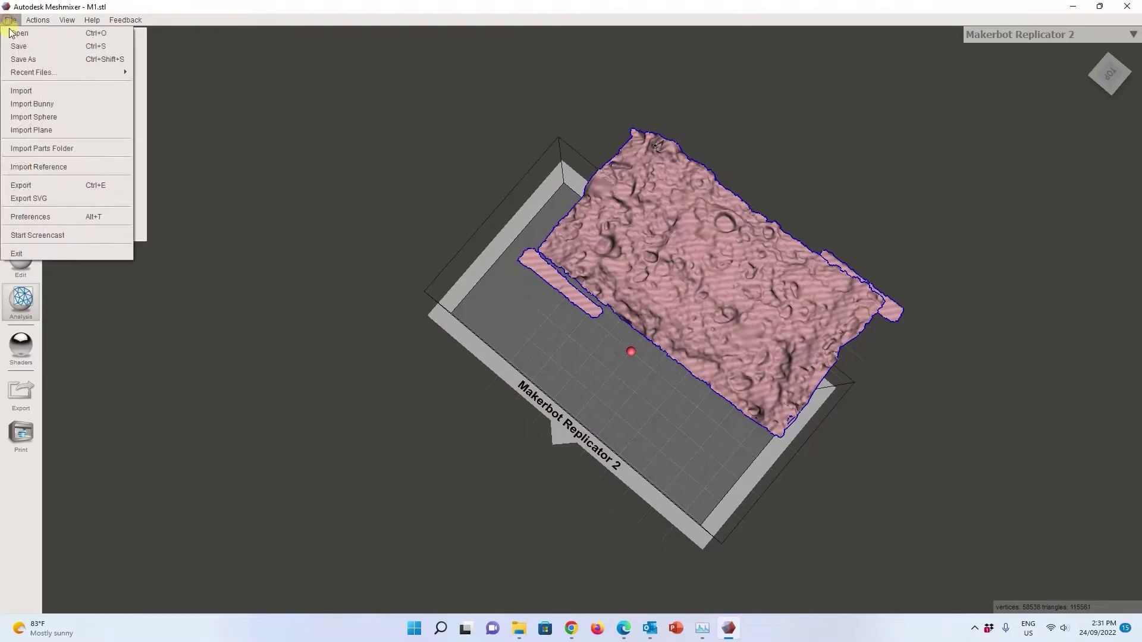
{"action": "left_click", "coordinate": [51, 186]}
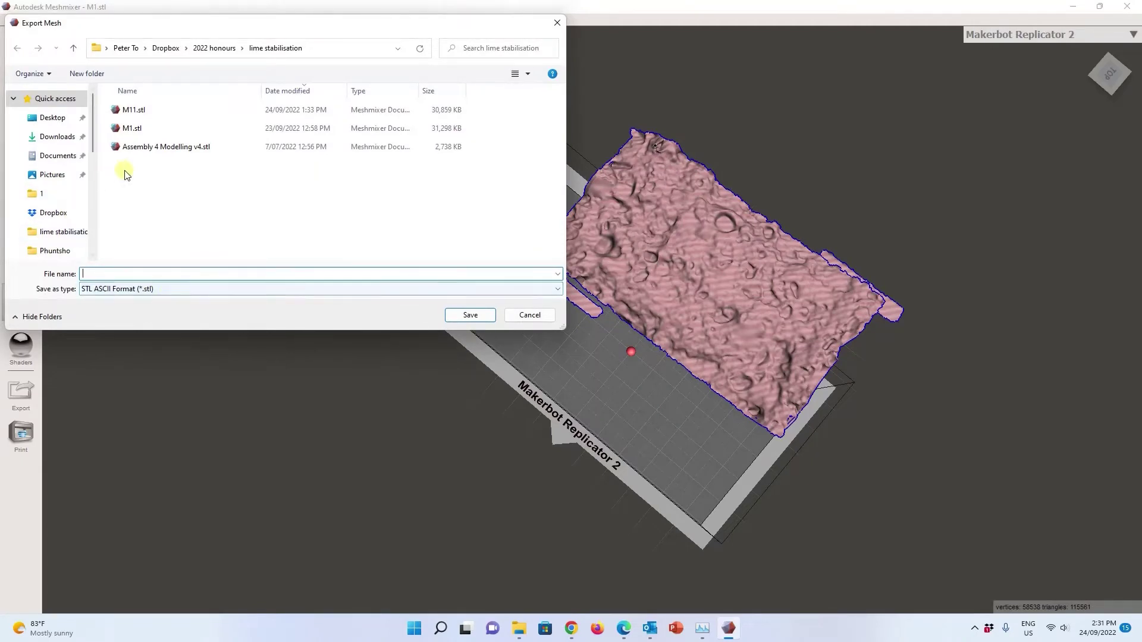
{"action": "left_click", "coordinate": [143, 110]}
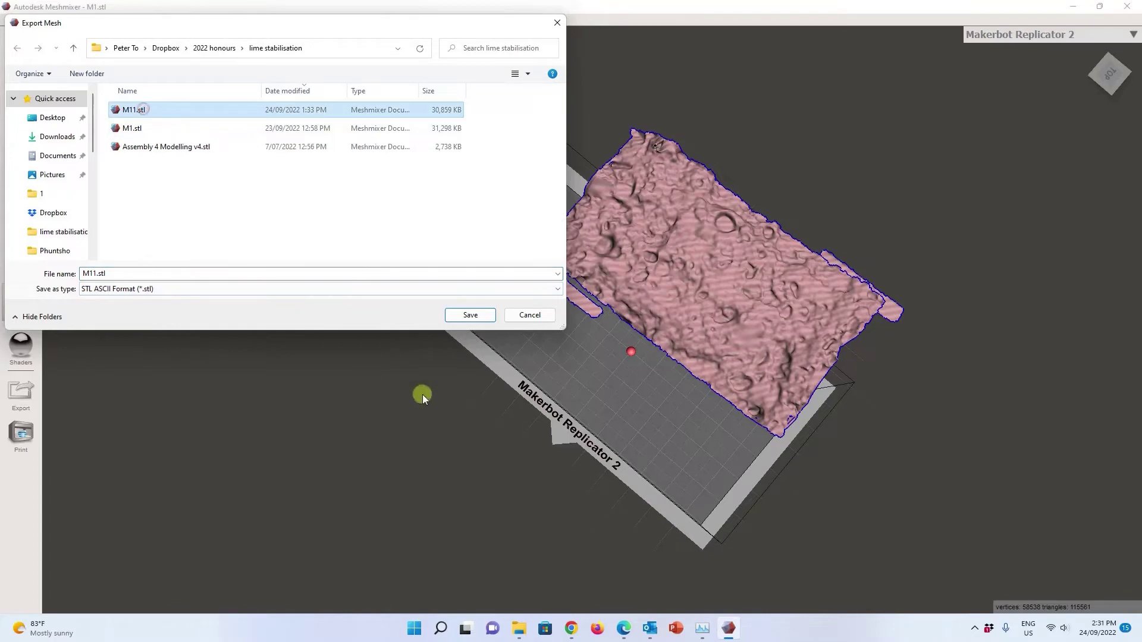
{"action": "left_click", "coordinate": [469, 316]}
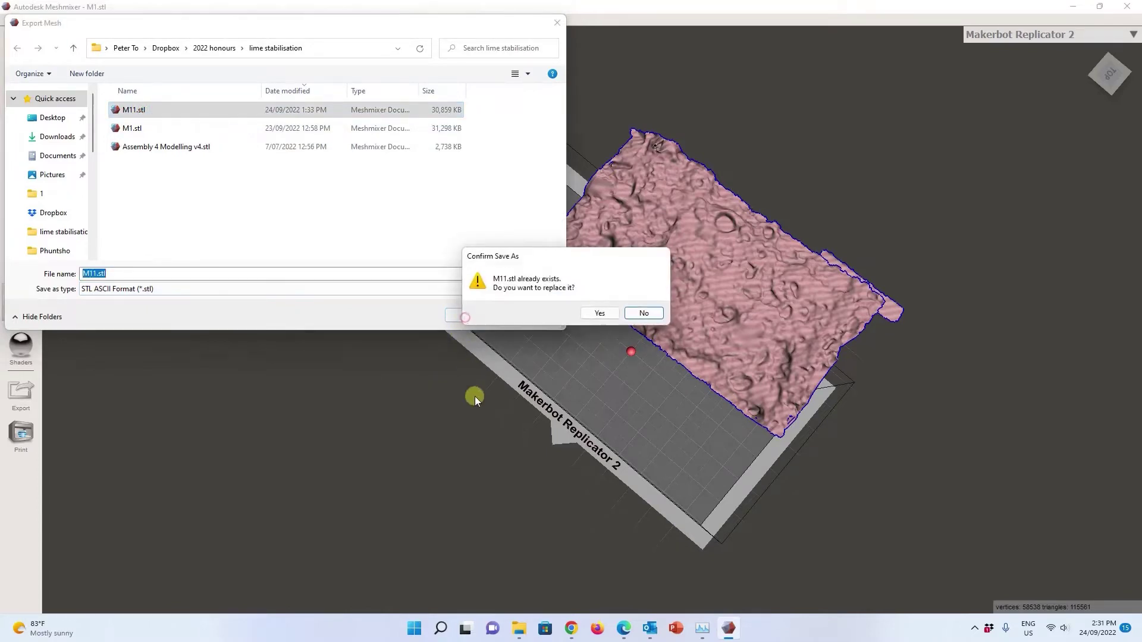
{"action": "left_click", "coordinate": [599, 314]}
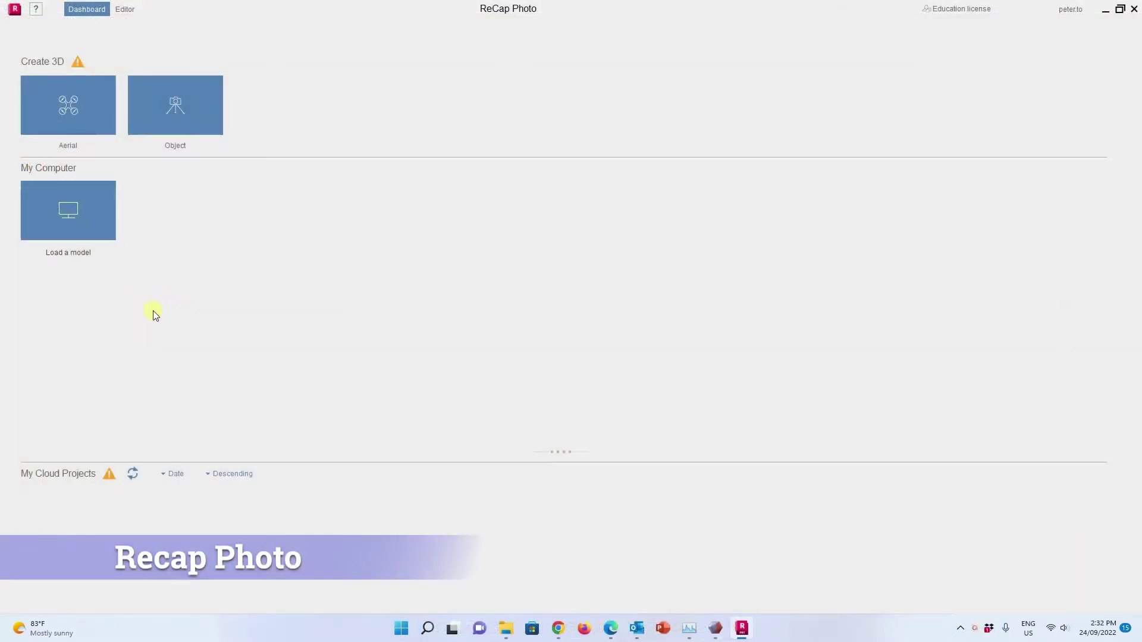
Step: Load M11.stl into ReCap Photo, overwriting the existing M11.rcm
{"action": "left_click", "coordinate": [76, 224]}
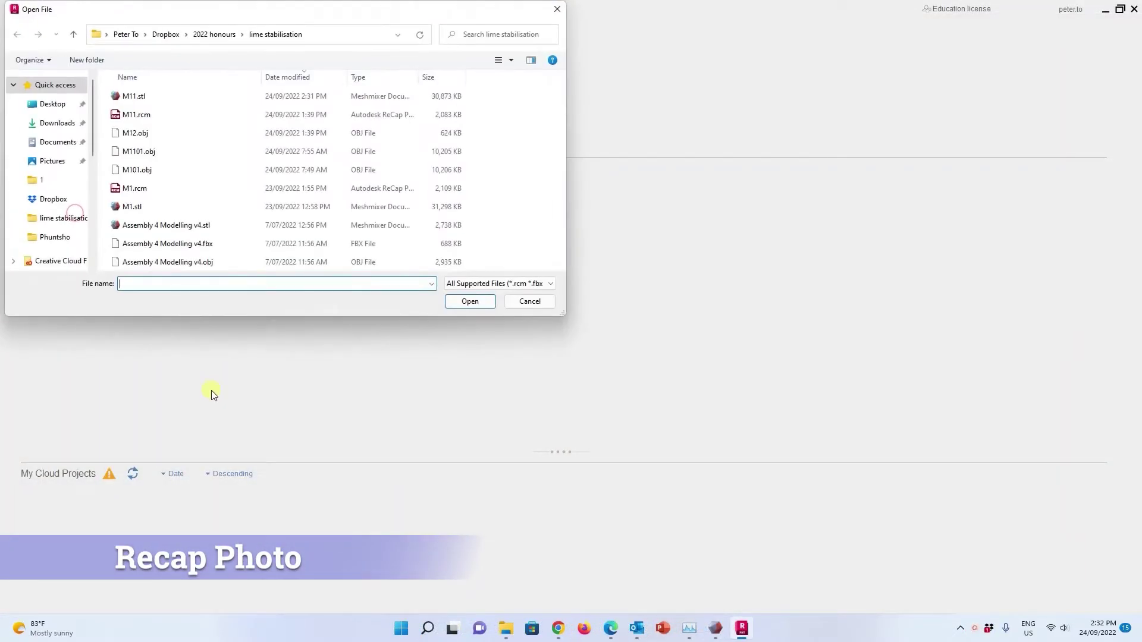
{"action": "left_click", "coordinate": [154, 101]}
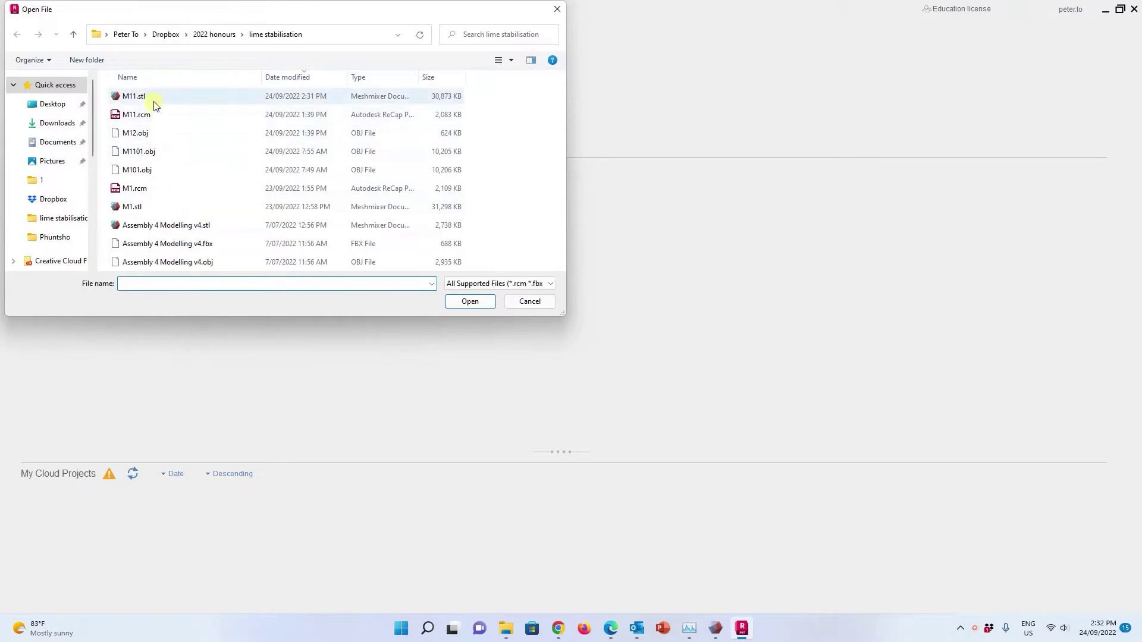
{"action": "left_click", "coordinate": [470, 301]}
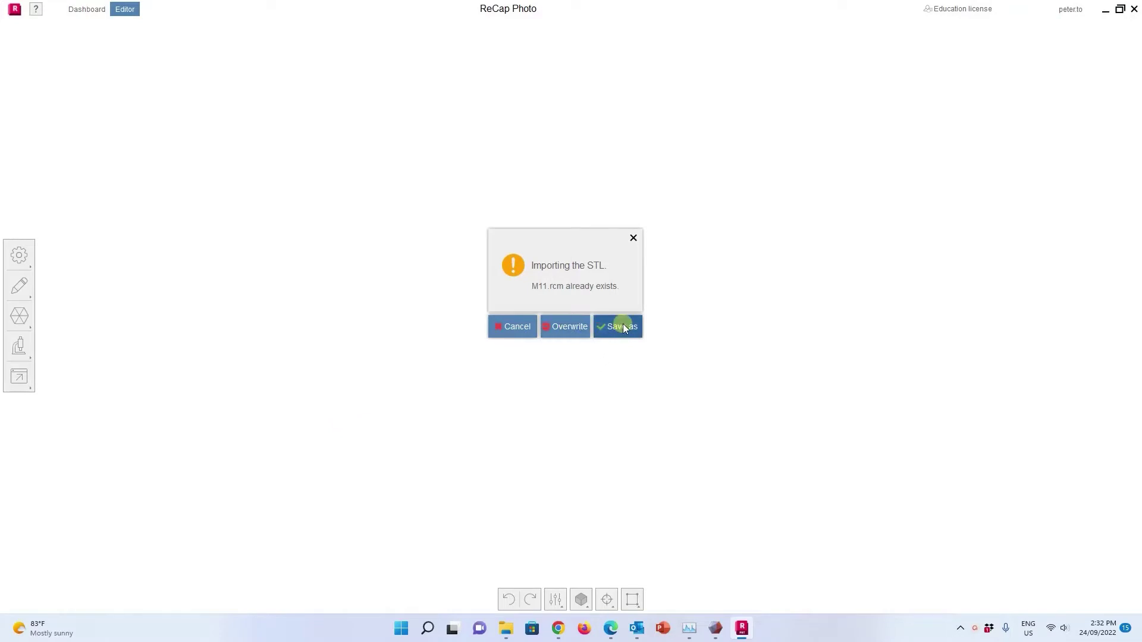
{"action": "left_click", "coordinate": [571, 327]}
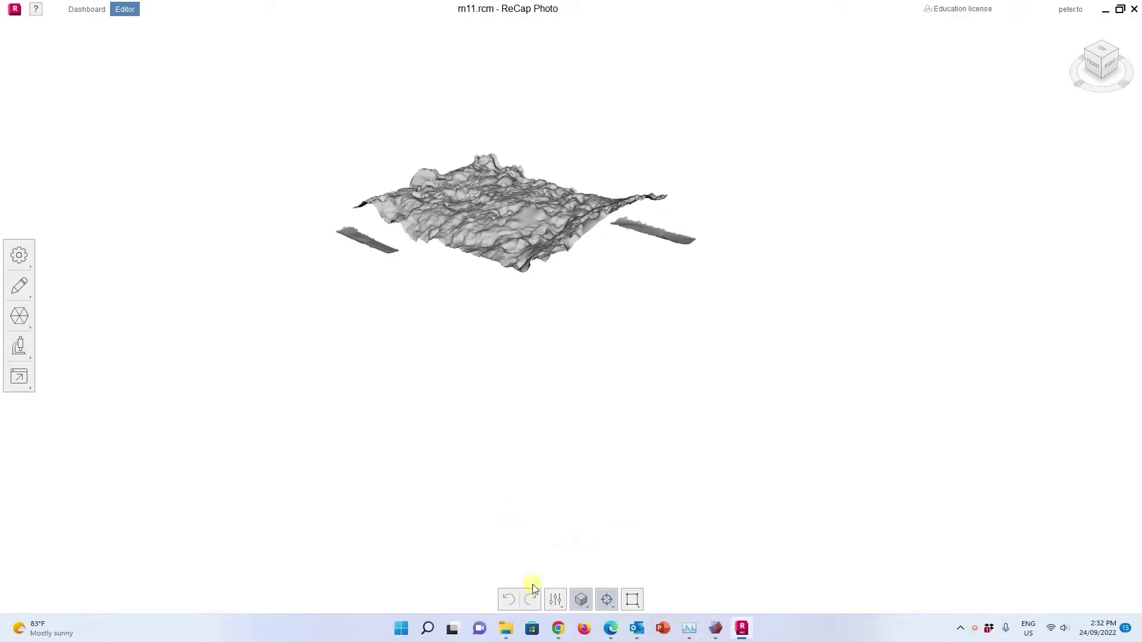
Step: Detect the mesh's model issues and review the particles, holes and intersections categories
{"action": "left_click_drag", "start_coordinate": [558, 247], "coordinate": [654, 220]}
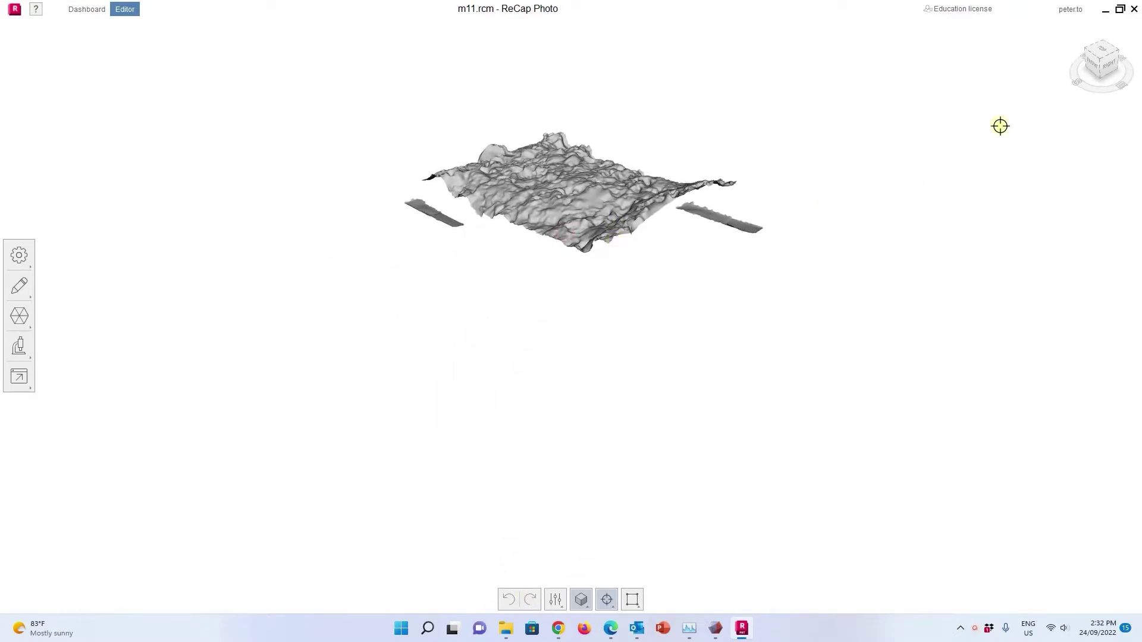
{"action": "left_click_drag", "start_coordinate": [1097, 74], "coordinate": [1078, 86]}
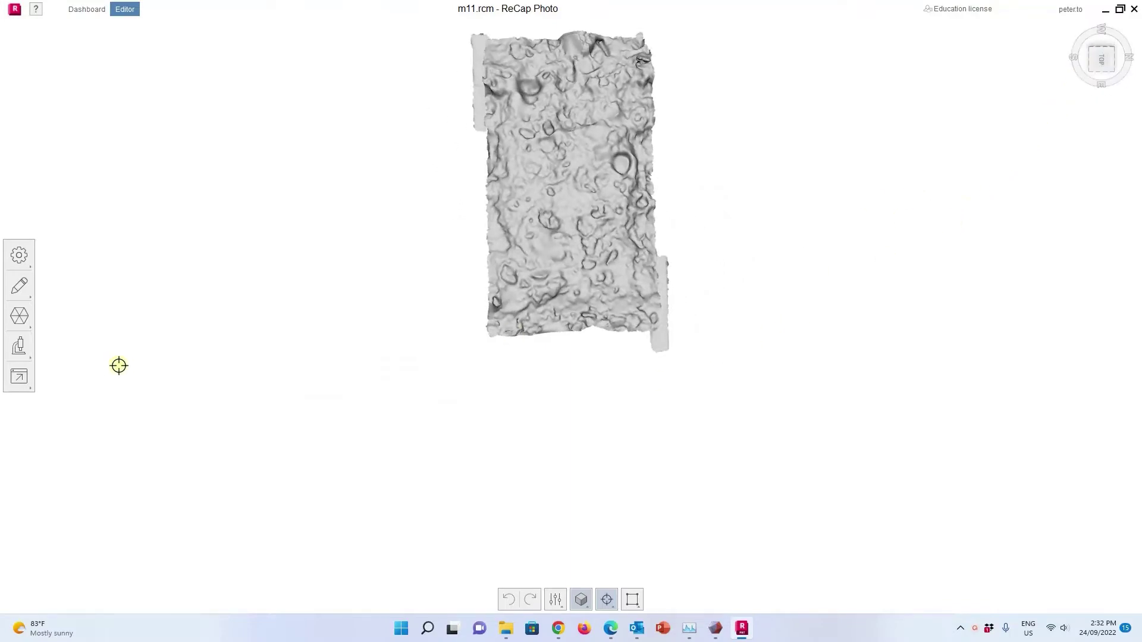
{"action": "left_click", "coordinate": [19, 352]}
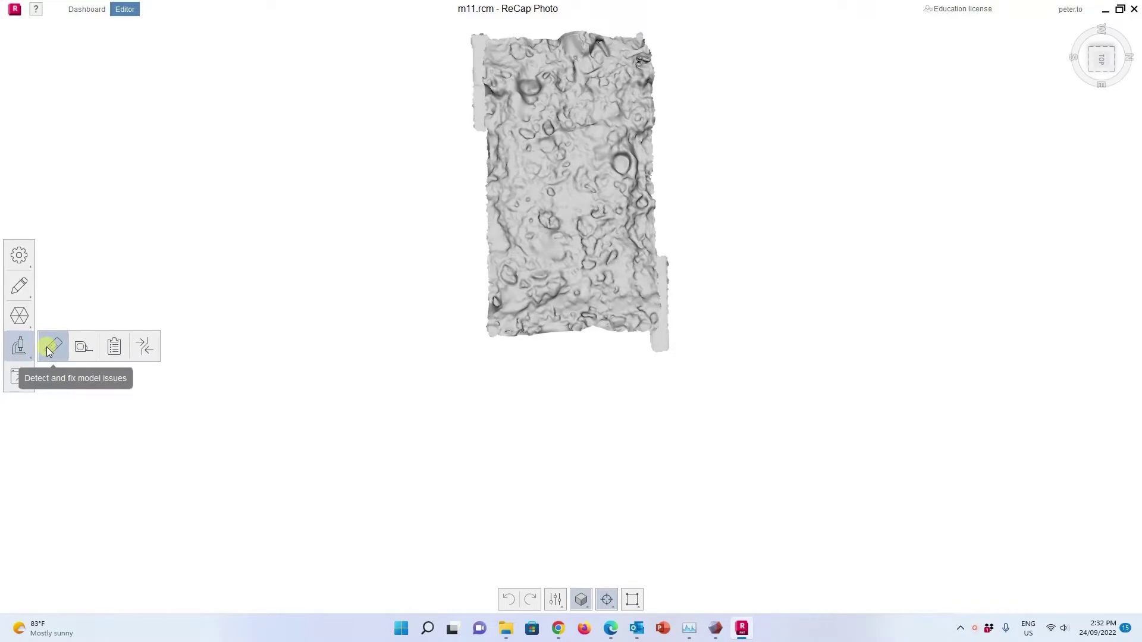
{"action": "left_click", "coordinate": [51, 350]}
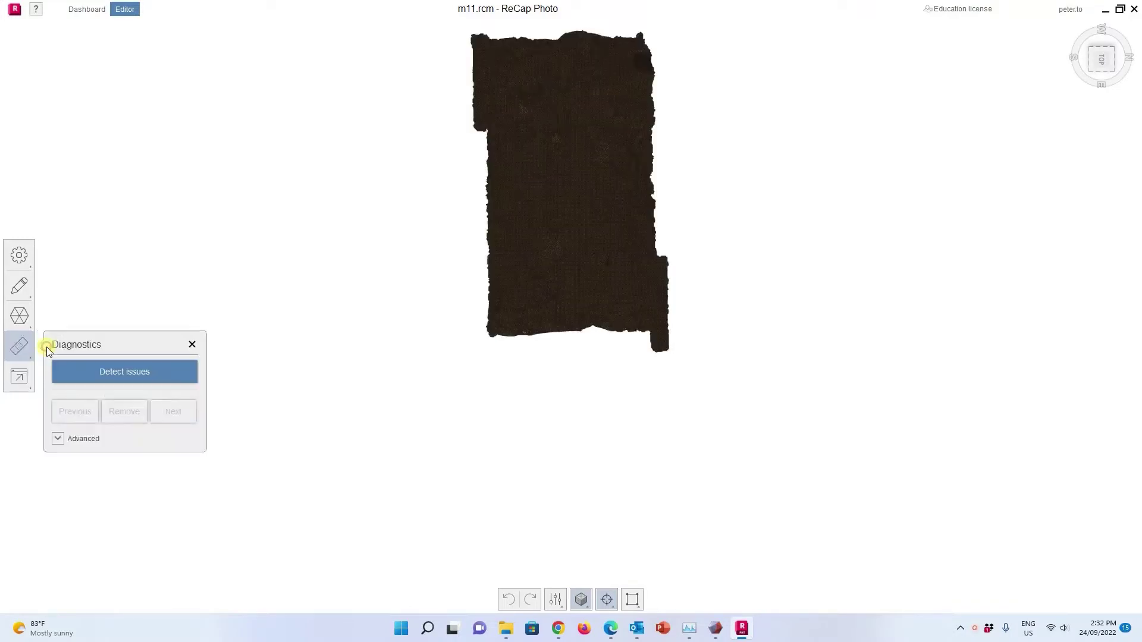
{"action": "left_click", "coordinate": [120, 377]}
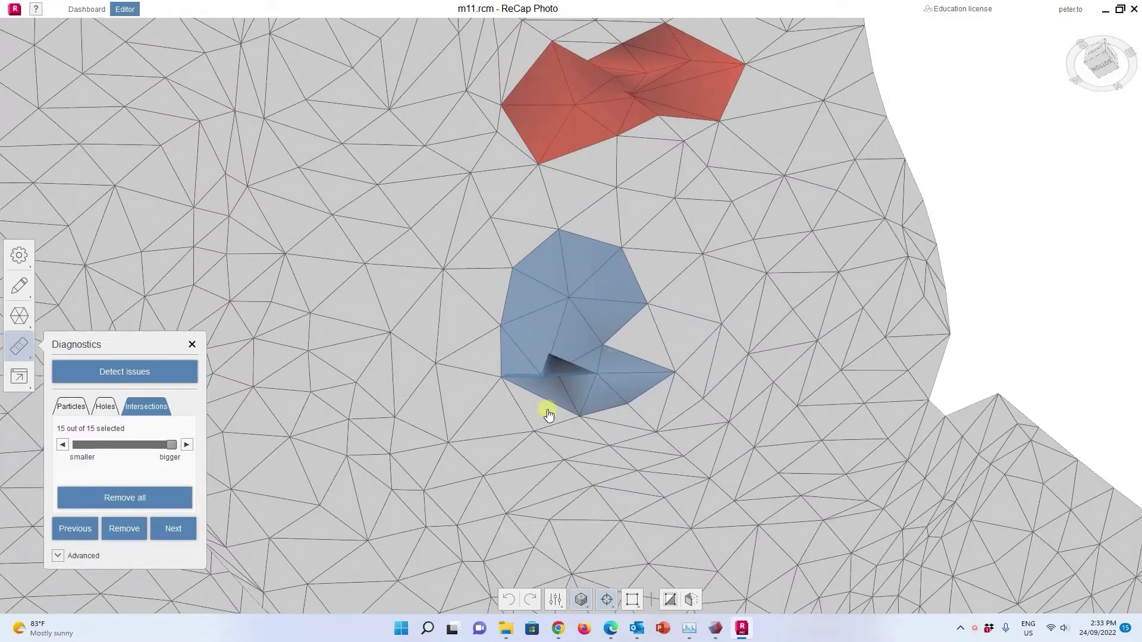
{"action": "left_click", "coordinate": [67, 412]}
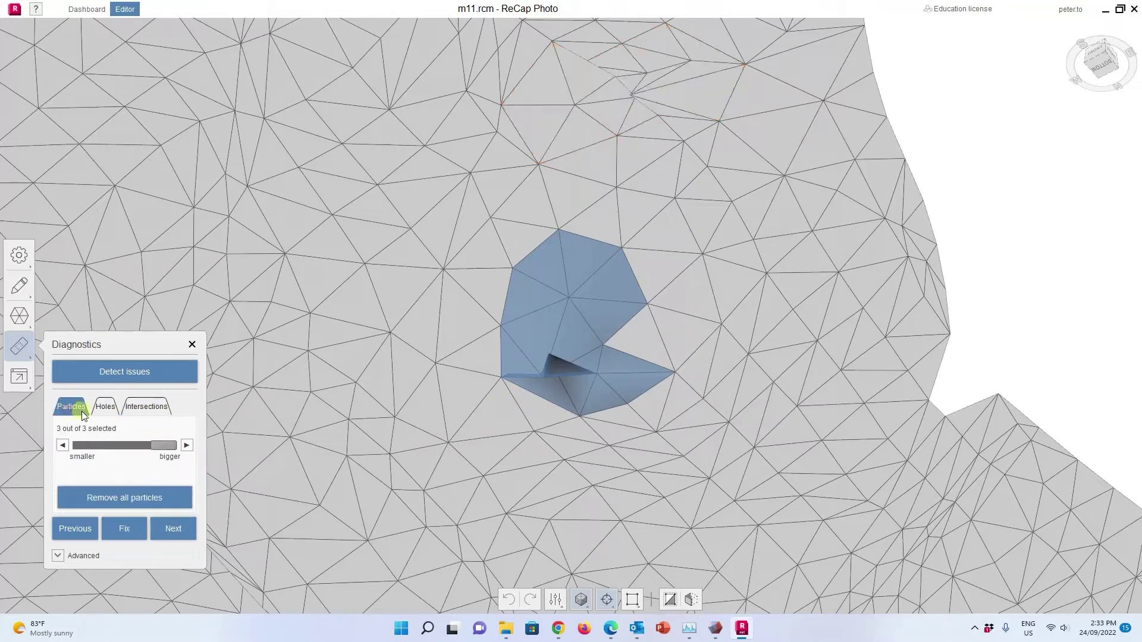
{"action": "left_click", "coordinate": [104, 407]}
{"action": "left_click", "coordinate": [146, 408]}
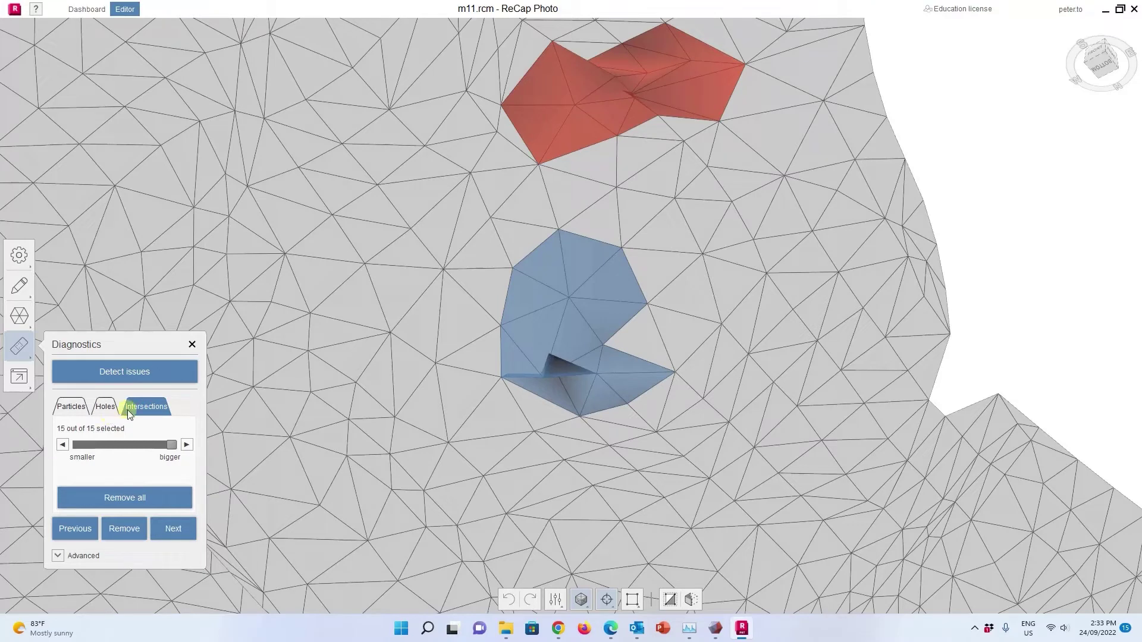
Step: Fix the first three flagged interior holes one by one with the smooth fill option
{"action": "left_click", "coordinate": [105, 410]}
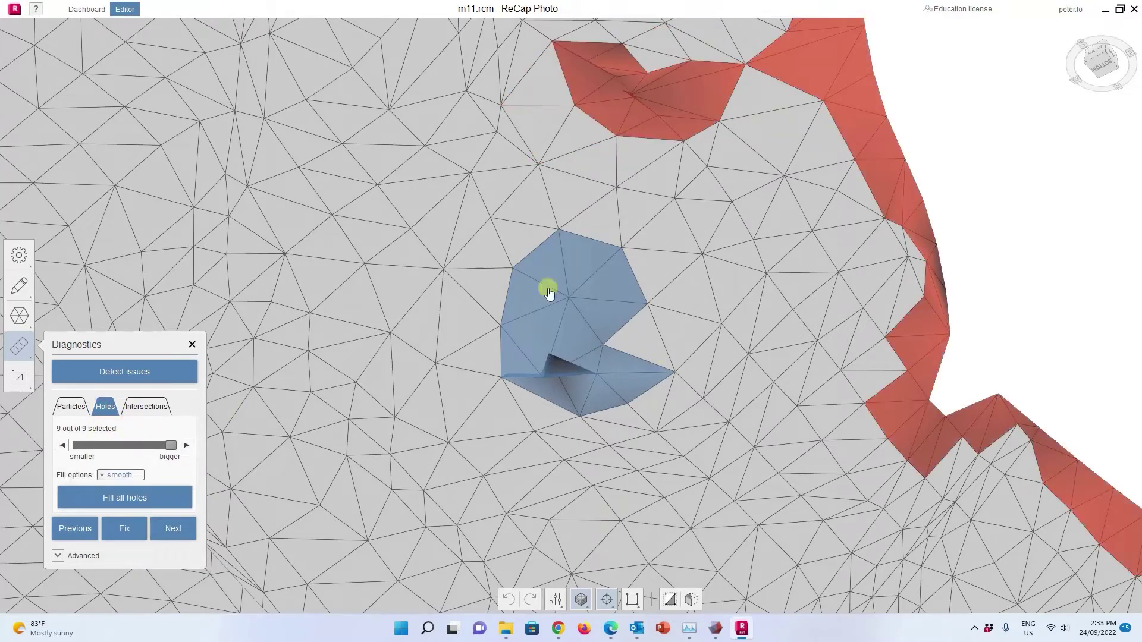
{"action": "scroll", "coordinate": [511, 390], "scroll_direction": "down", "scroll_amount": 5}
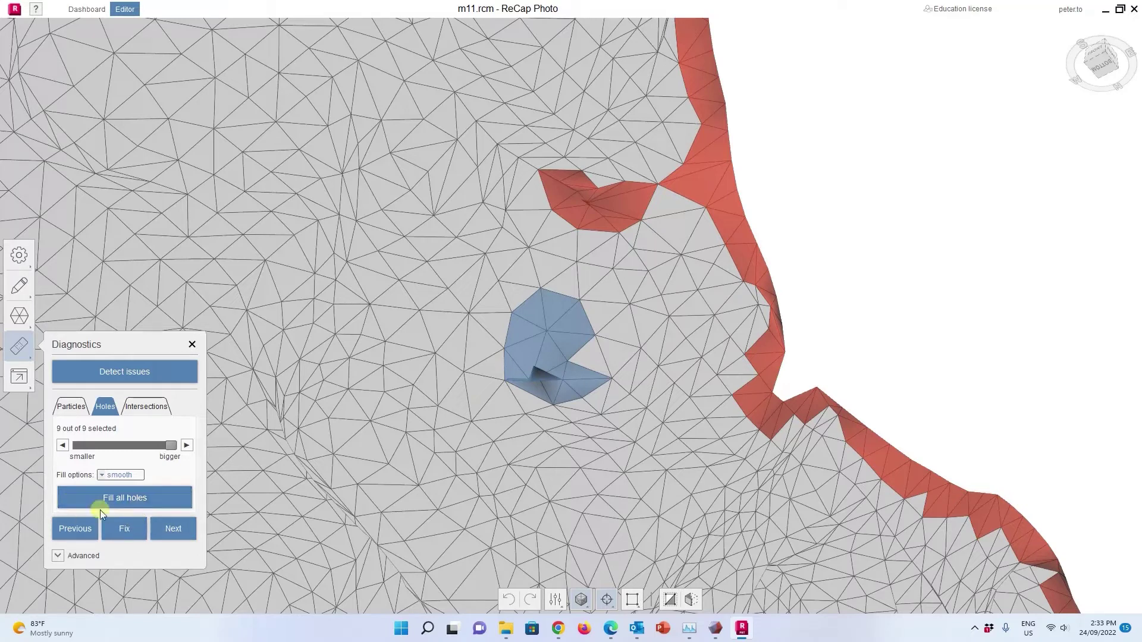
{"action": "left_click", "coordinate": [130, 530]}
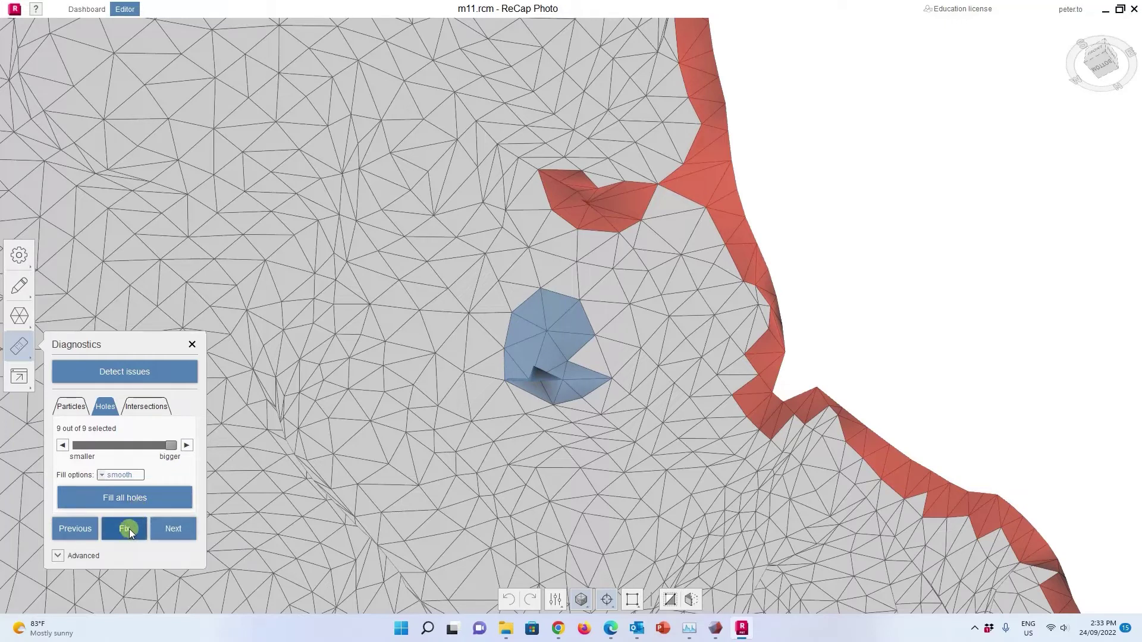
{"action": "left_click", "coordinate": [174, 529]}
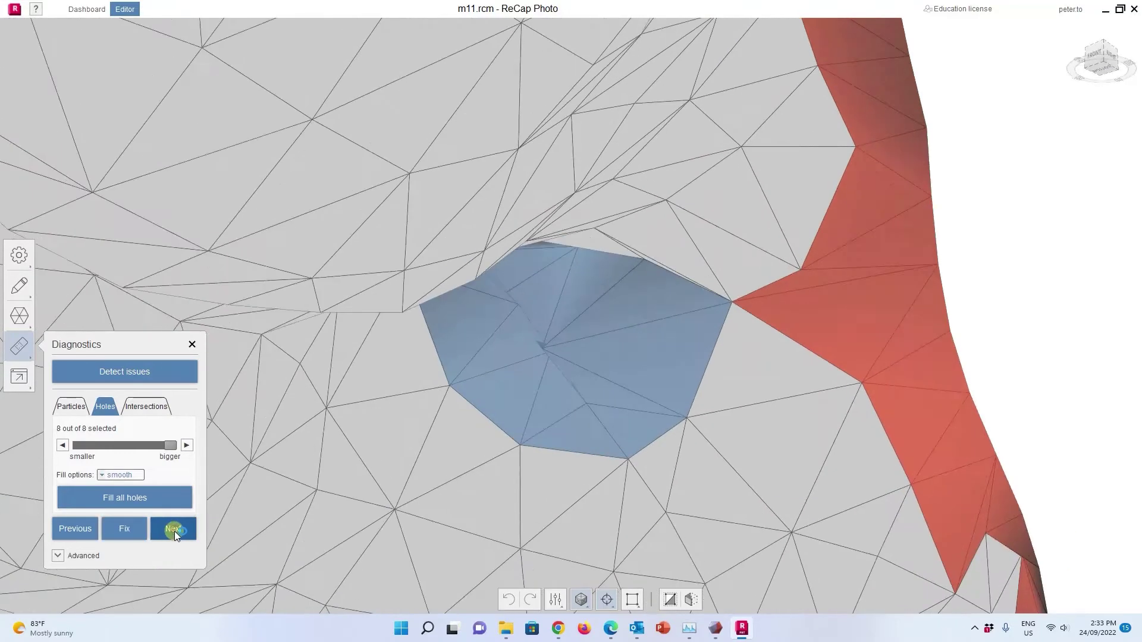
{"action": "left_click", "coordinate": [120, 525]}
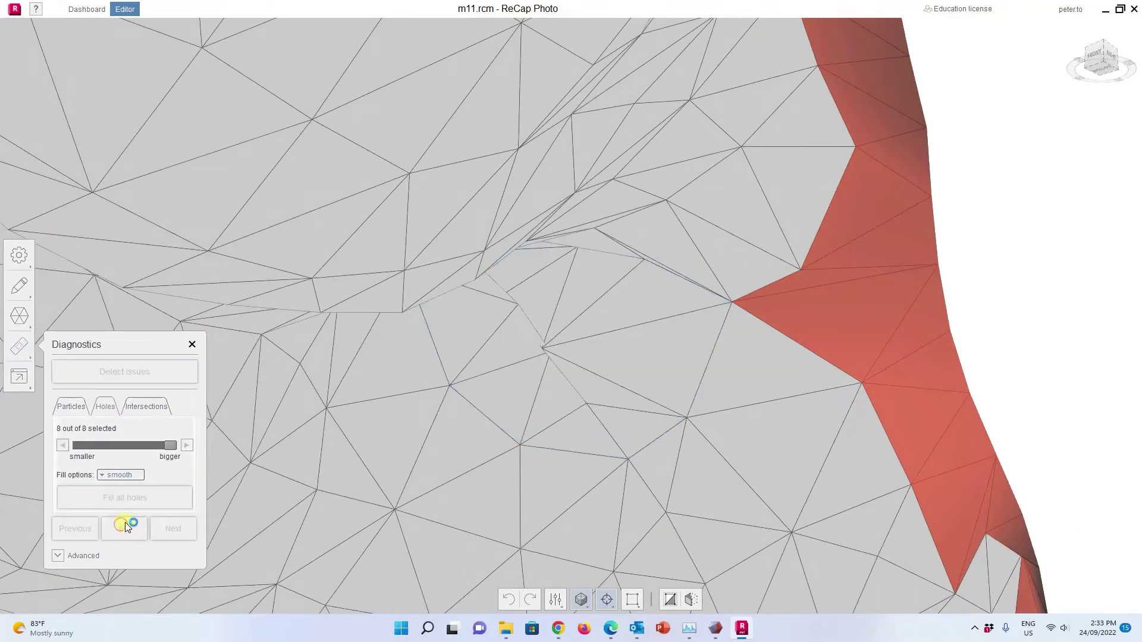
{"action": "left_click", "coordinate": [173, 529]}
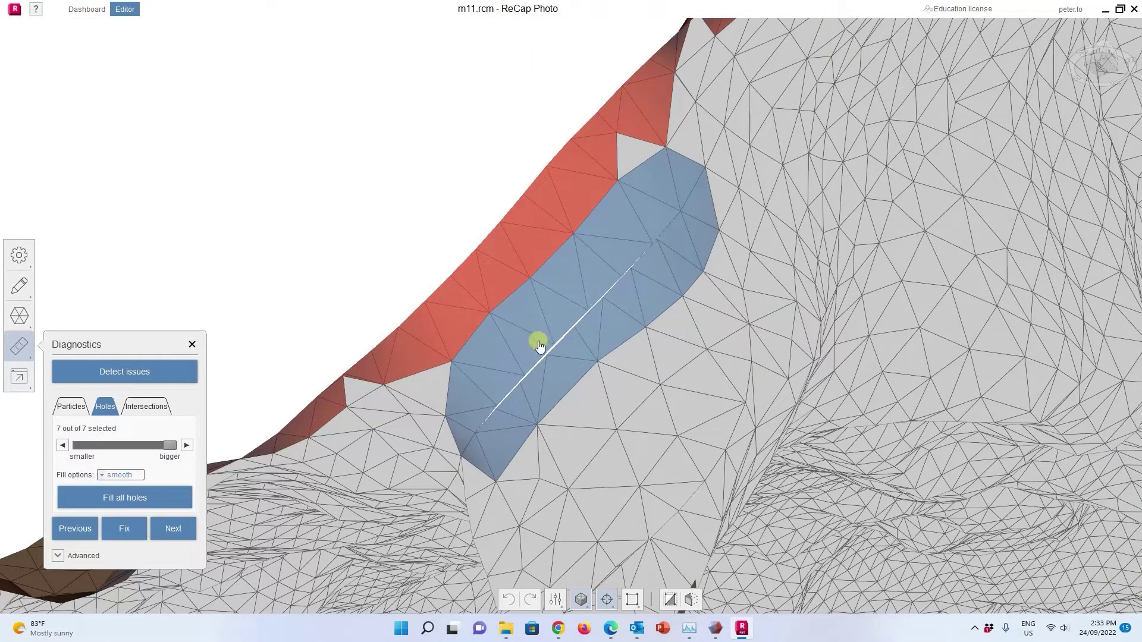
{"action": "left_click", "coordinate": [116, 527]}
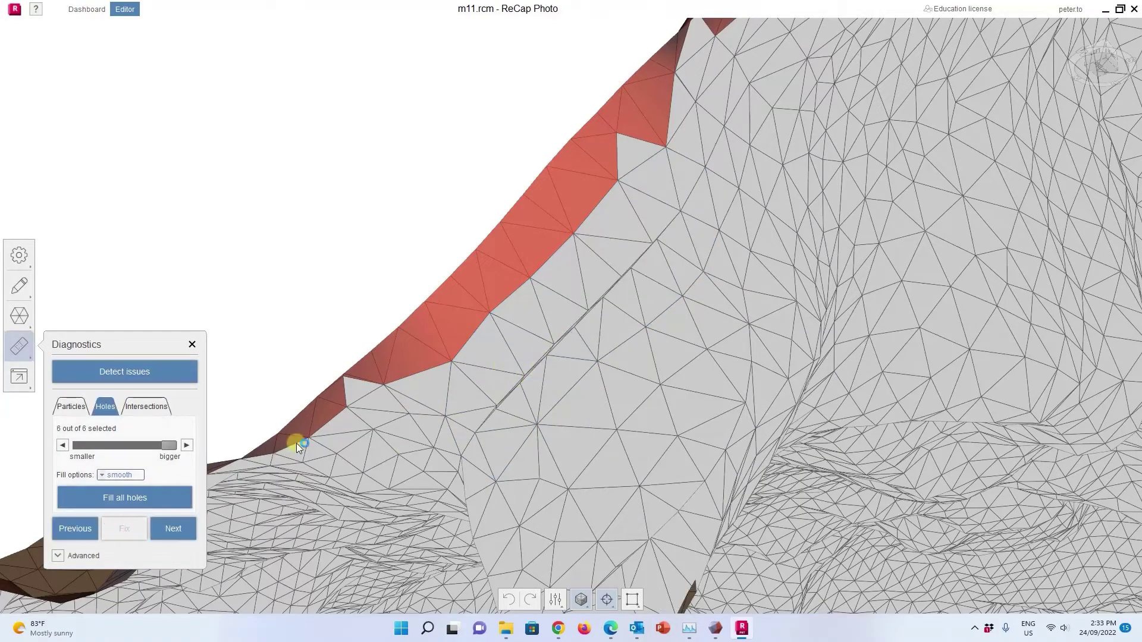
Step: Inspect the flagged boundaries of the two loose strips and the main surface without filling them
{"action": "left_click", "coordinate": [177, 521]}
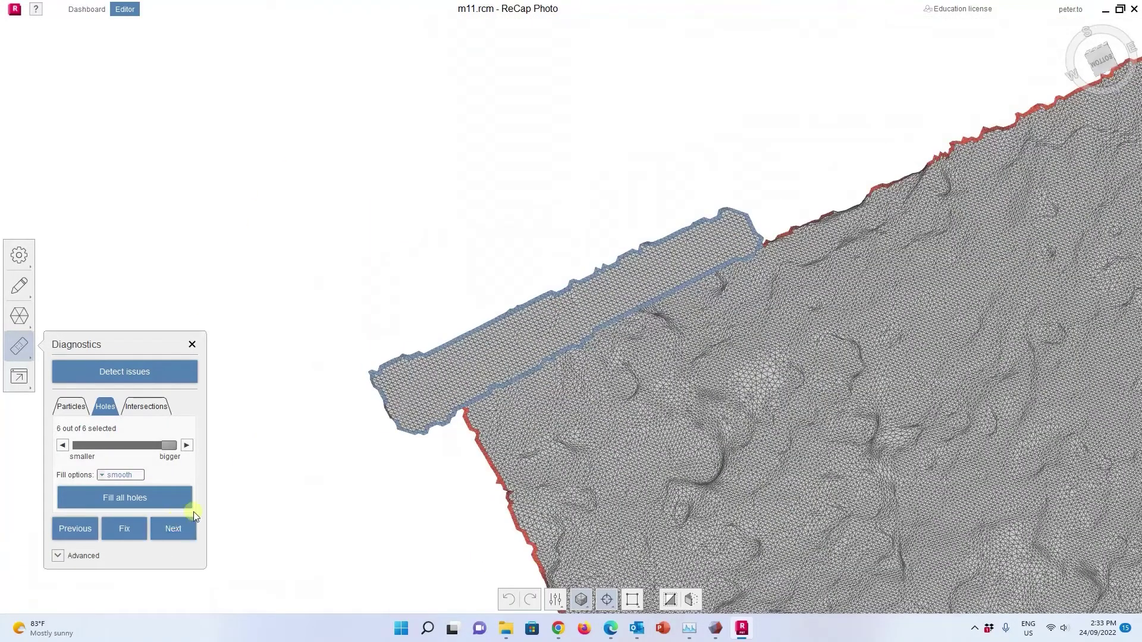
{"action": "left_click", "coordinate": [167, 531]}
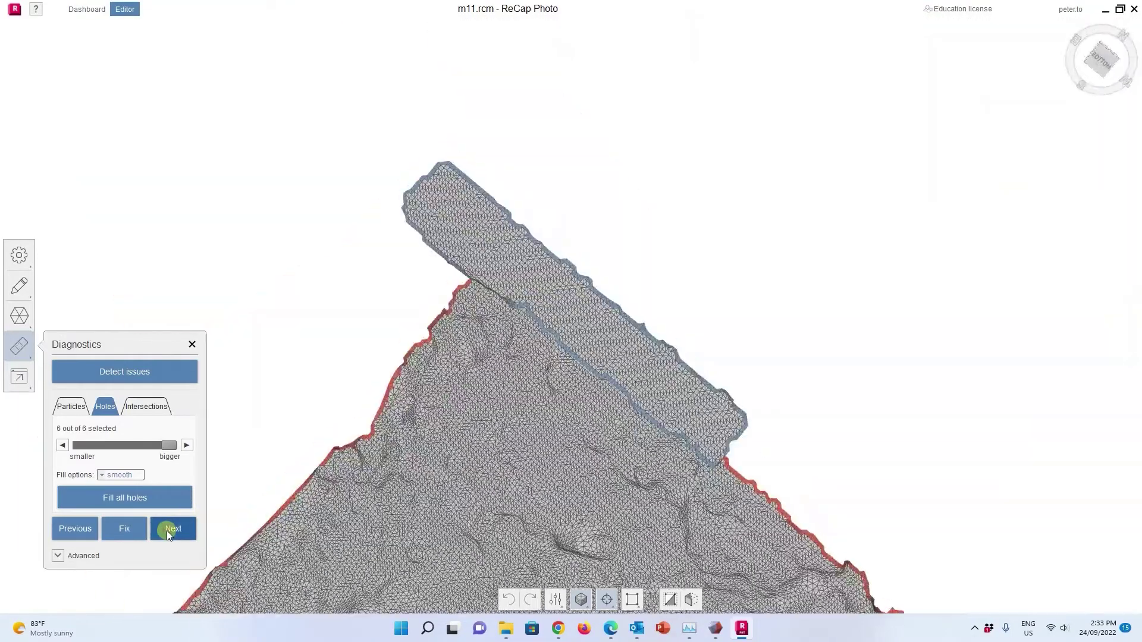
{"action": "left_click", "coordinate": [173, 494]}
{"action": "left_click", "coordinate": [1099, 90]}
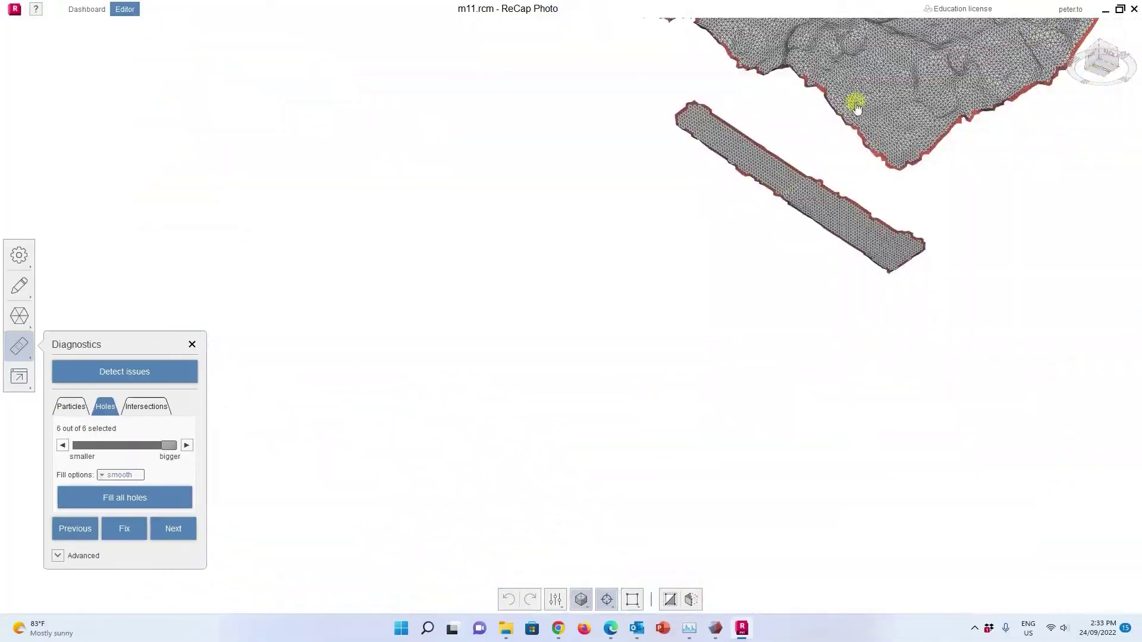
{"action": "left_click", "coordinate": [1101, 62]}
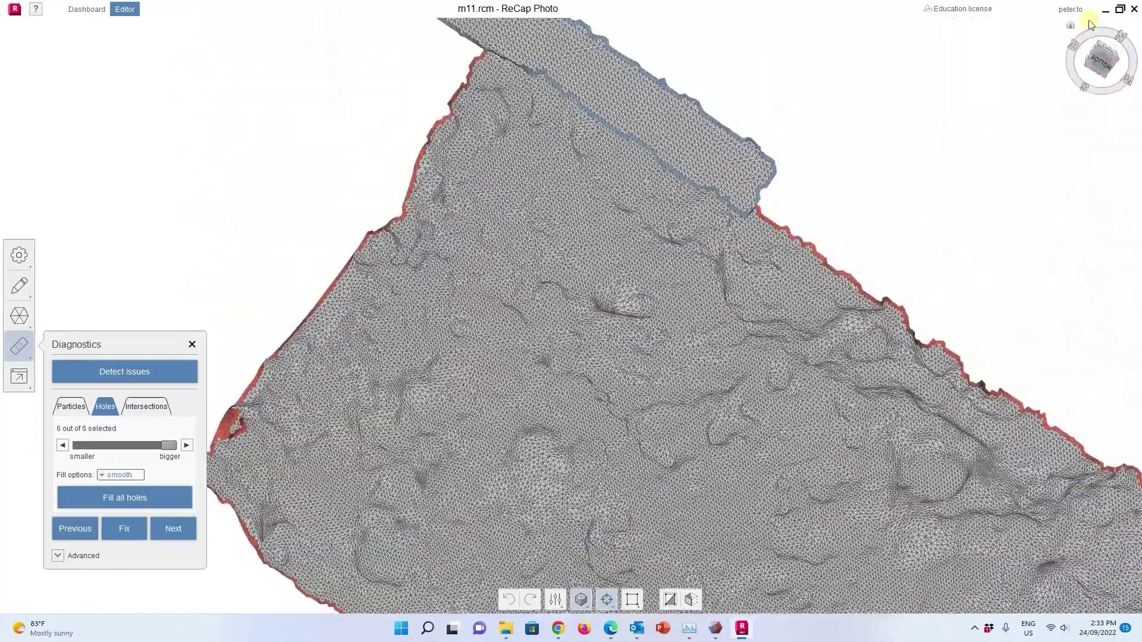
{"action": "left_click", "coordinate": [170, 534]}
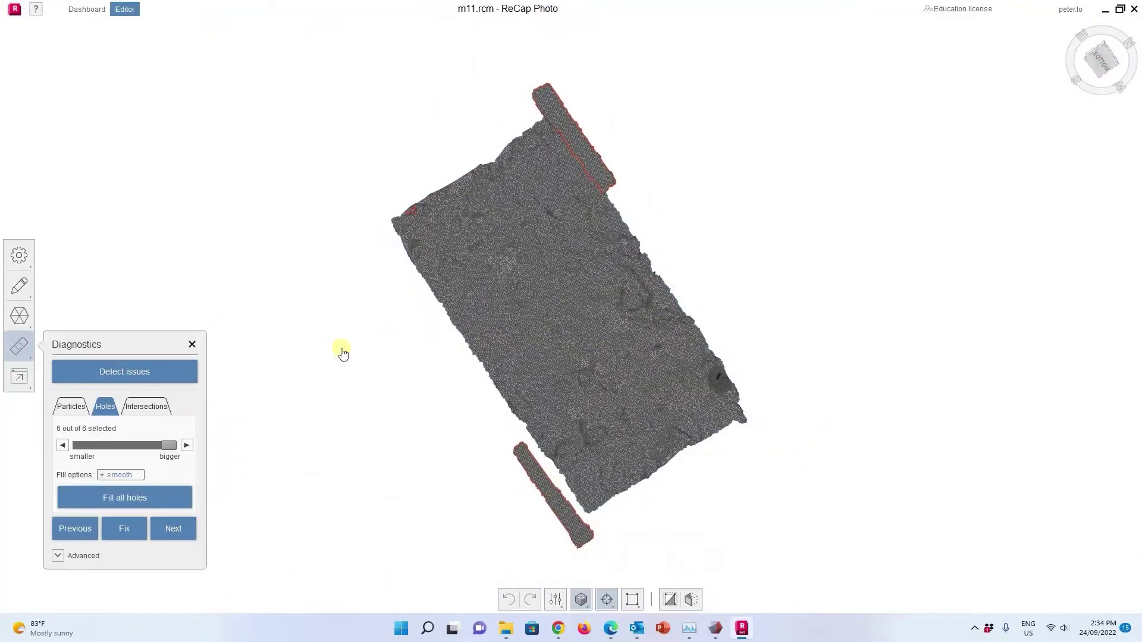
Step: Fix the three remaining small holes near the main surface's edge with the smooth fill option
{"action": "left_click", "coordinate": [163, 530]}
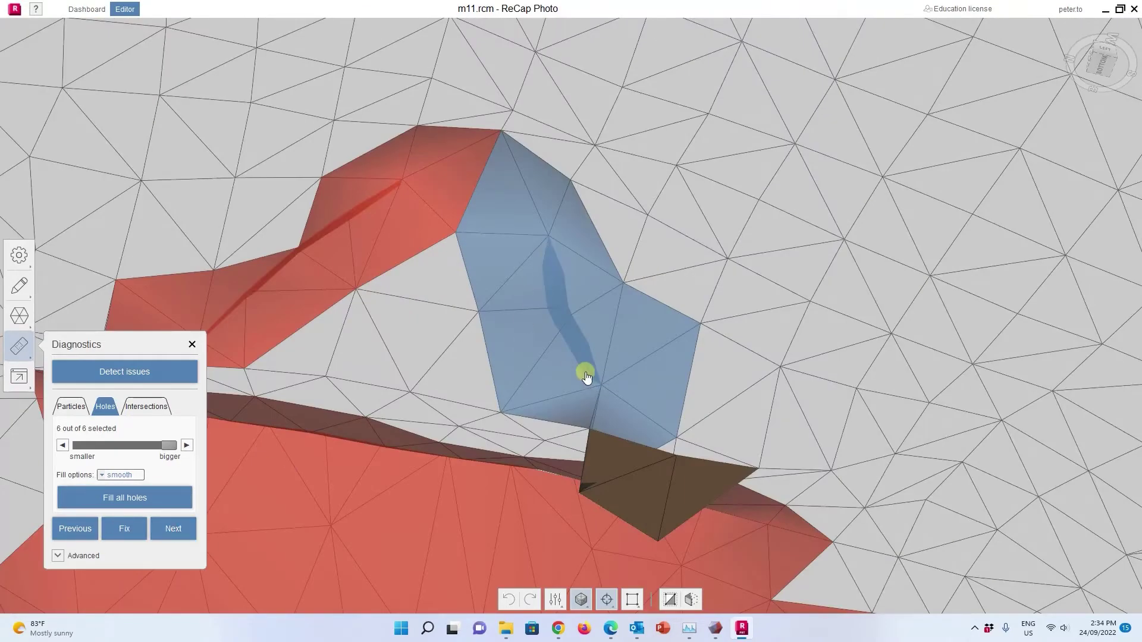
{"action": "left_click", "coordinate": [119, 530]}
{"action": "left_click", "coordinate": [178, 530]}
{"action": "left_click", "coordinate": [125, 529]}
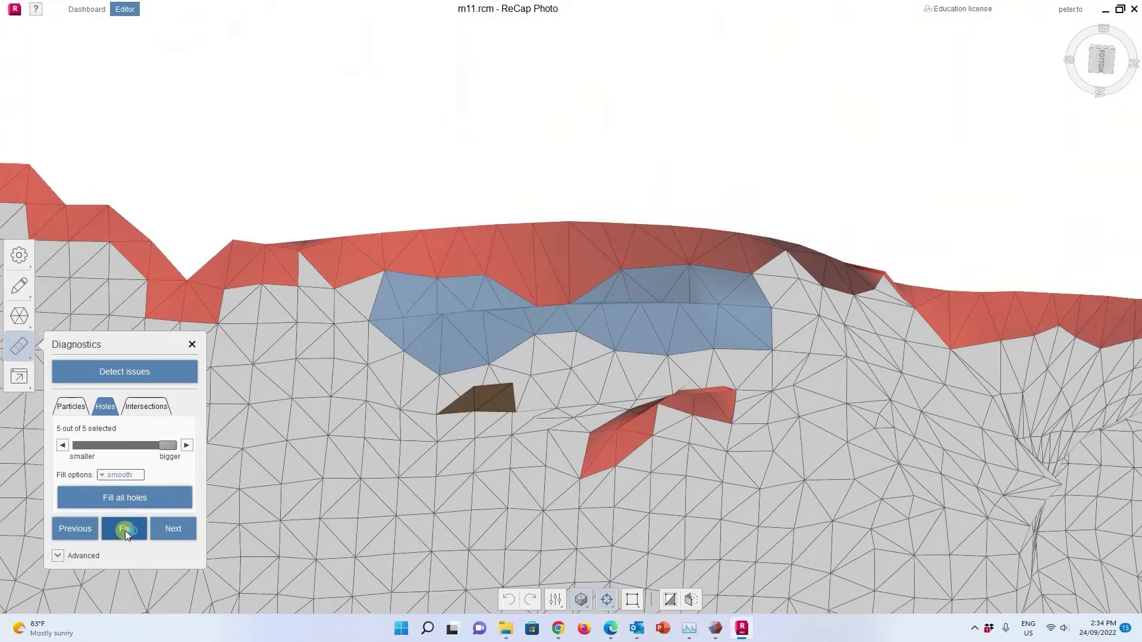
{"action": "left_click", "coordinate": [165, 529]}
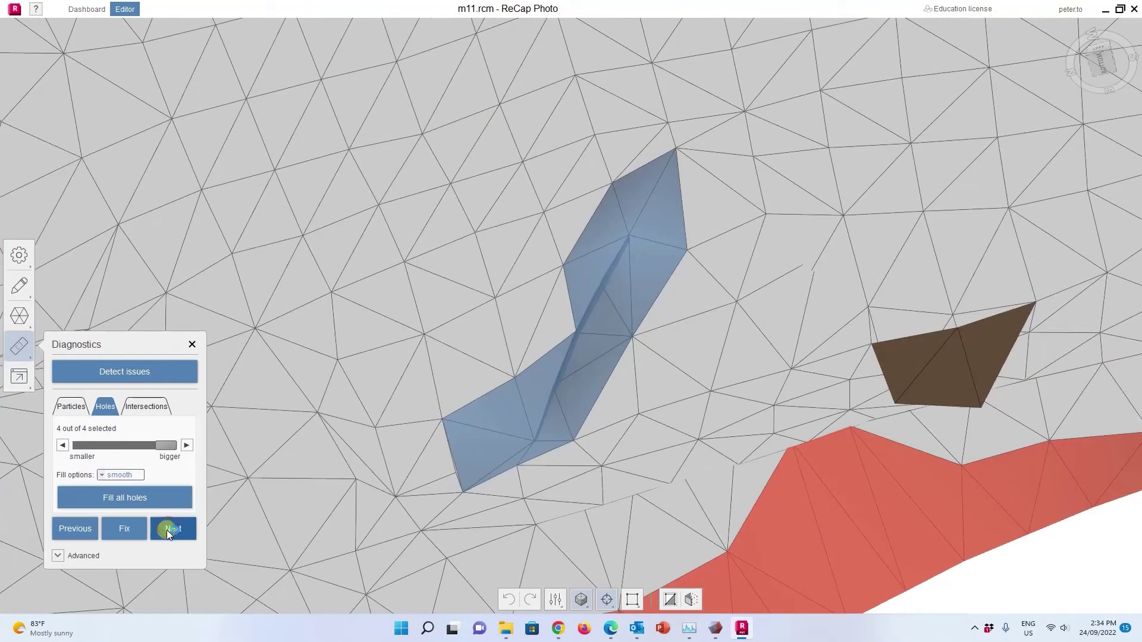
{"action": "left_click", "coordinate": [122, 531]}
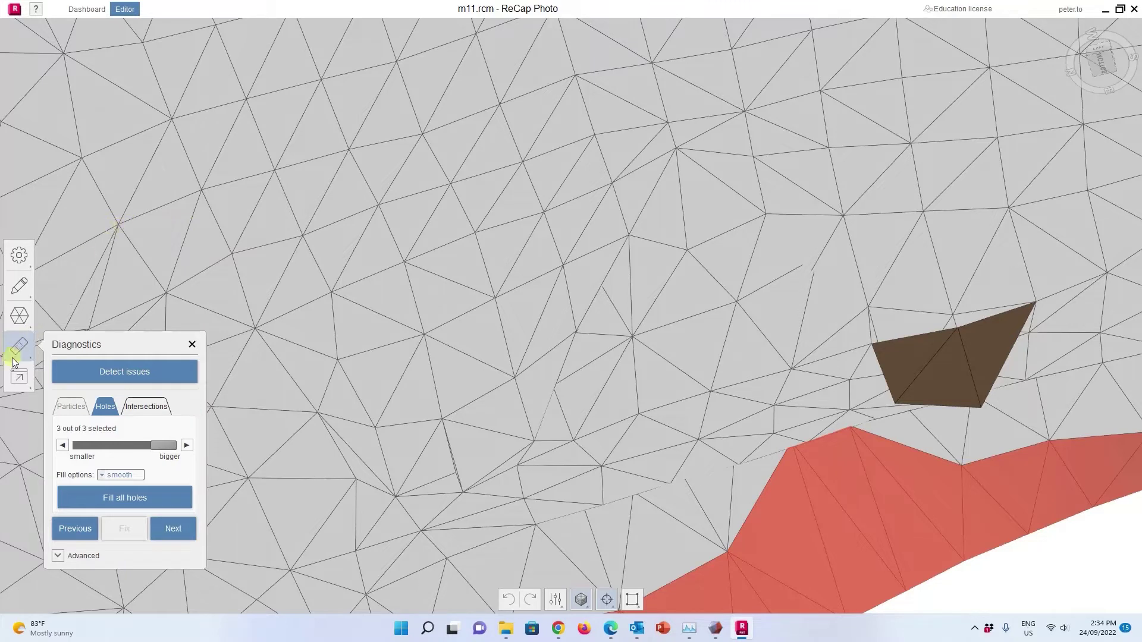
Step: Reopen the diagnostics and run issue detection again on the partly repaired mesh
{"action": "left_click", "coordinate": [15, 379]}
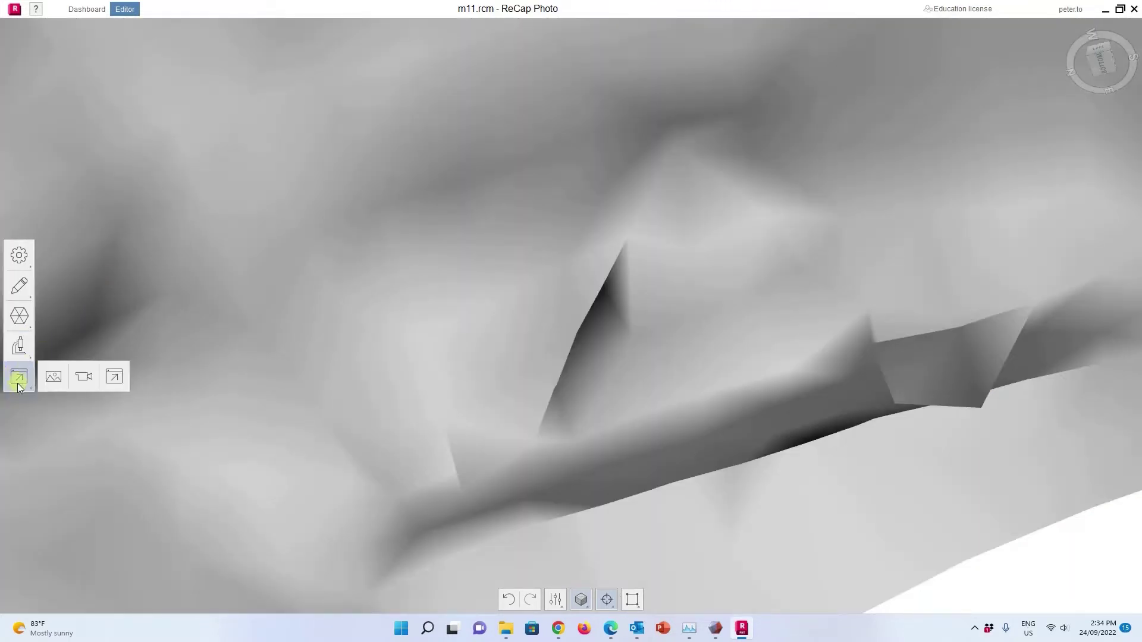
{"action": "left_click", "coordinate": [16, 345]}
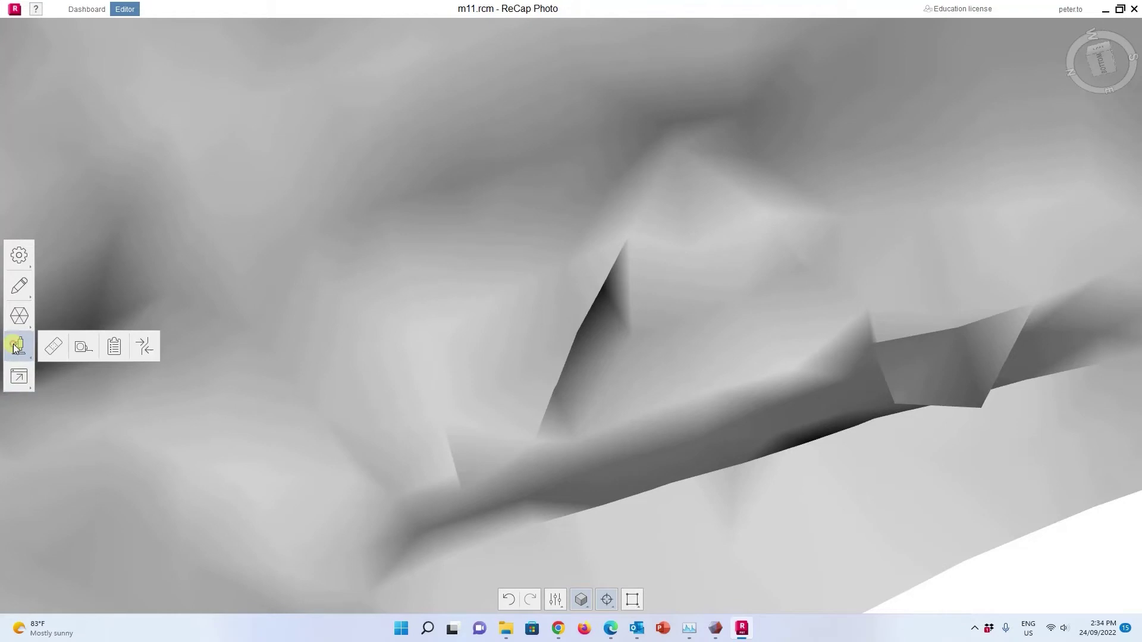
{"action": "left_click", "coordinate": [55, 350]}
{"action": "left_click", "coordinate": [131, 376]}
{"action": "left_click", "coordinate": [117, 373]}
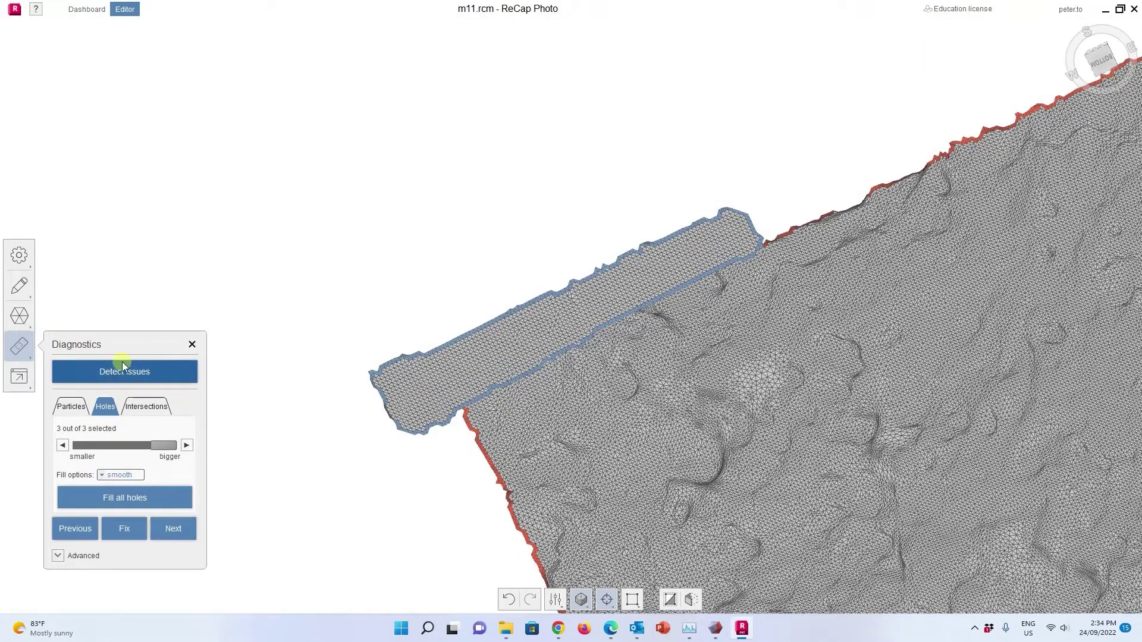
{"action": "left_click", "coordinate": [93, 369]}
{"action": "left_click", "coordinate": [115, 372]}
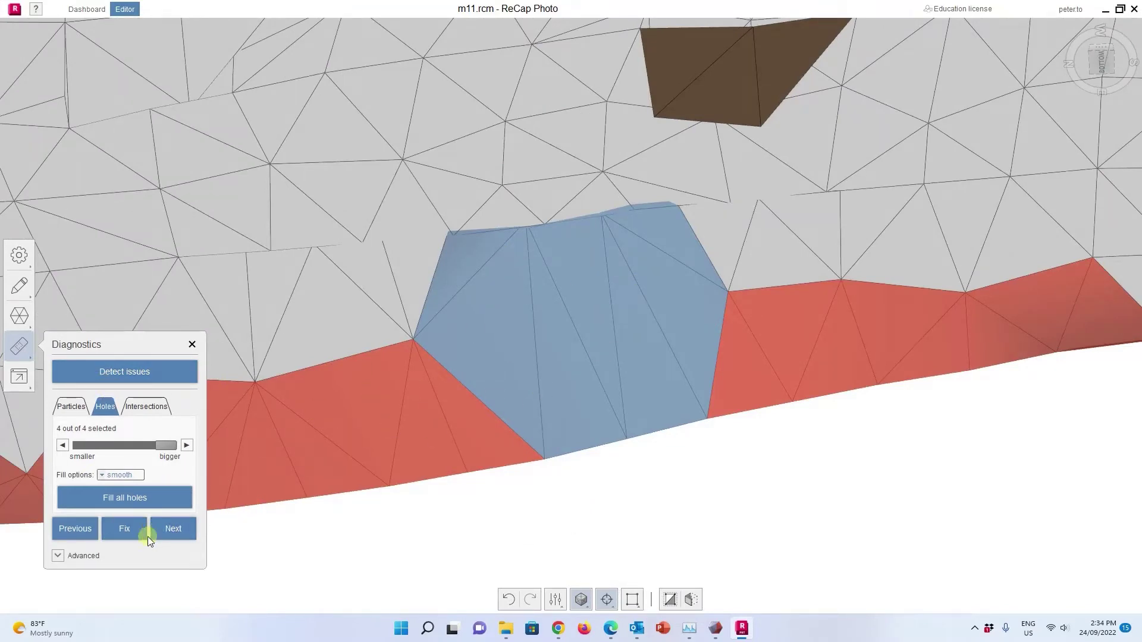
Step: Fix the newly flagged edge hole with smooth fill and check the remaining holes, leaving the strips and outer boundary open
{"action": "left_click", "coordinate": [128, 539]}
{"action": "left_click", "coordinate": [173, 530]}
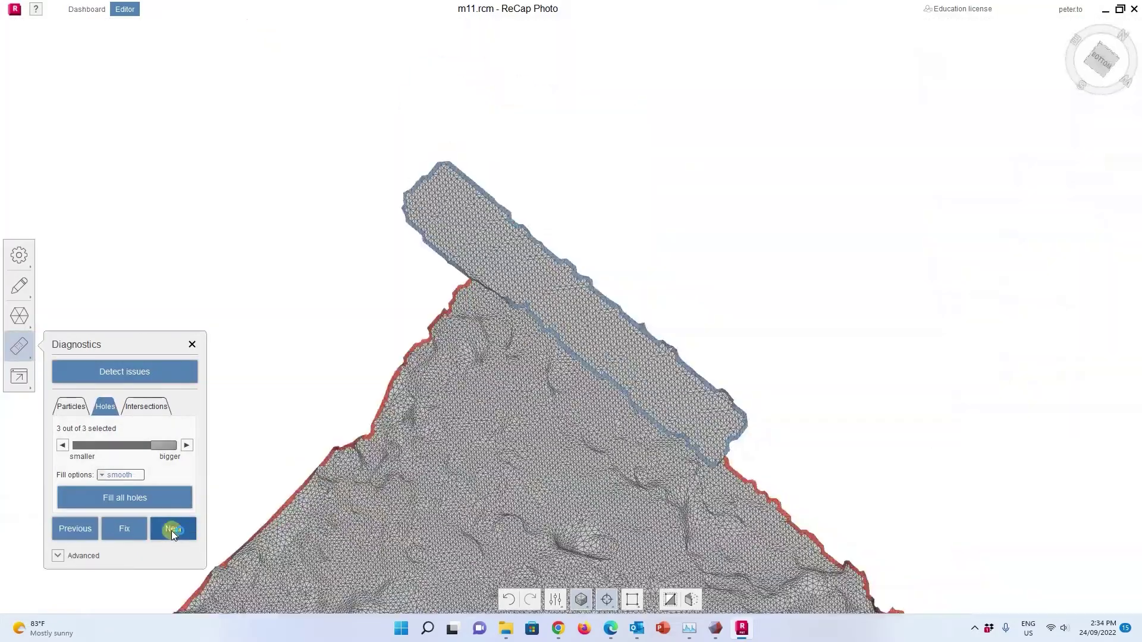
{"action": "left_click", "coordinate": [171, 530]}
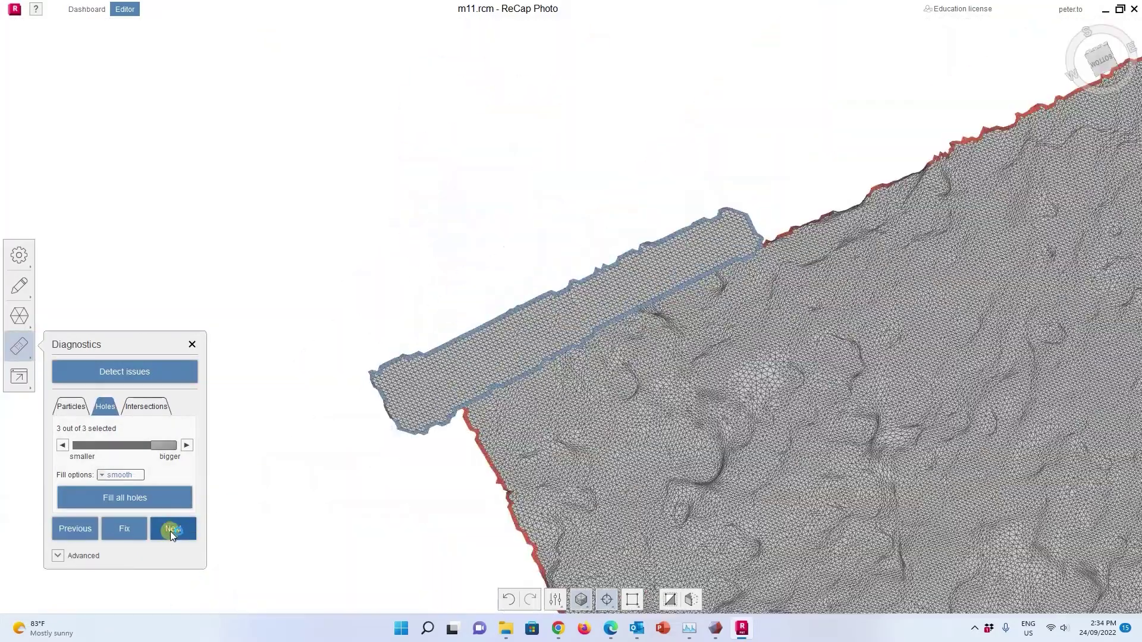
{"action": "left_click", "coordinate": [170, 530]}
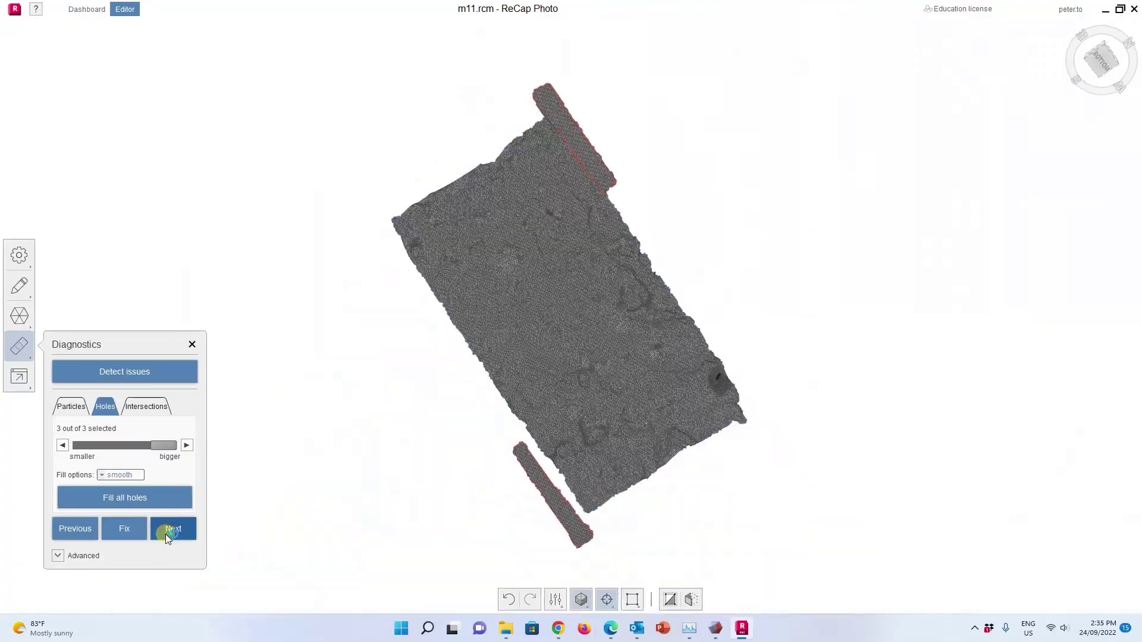
{"action": "left_click", "coordinate": [165, 534]}
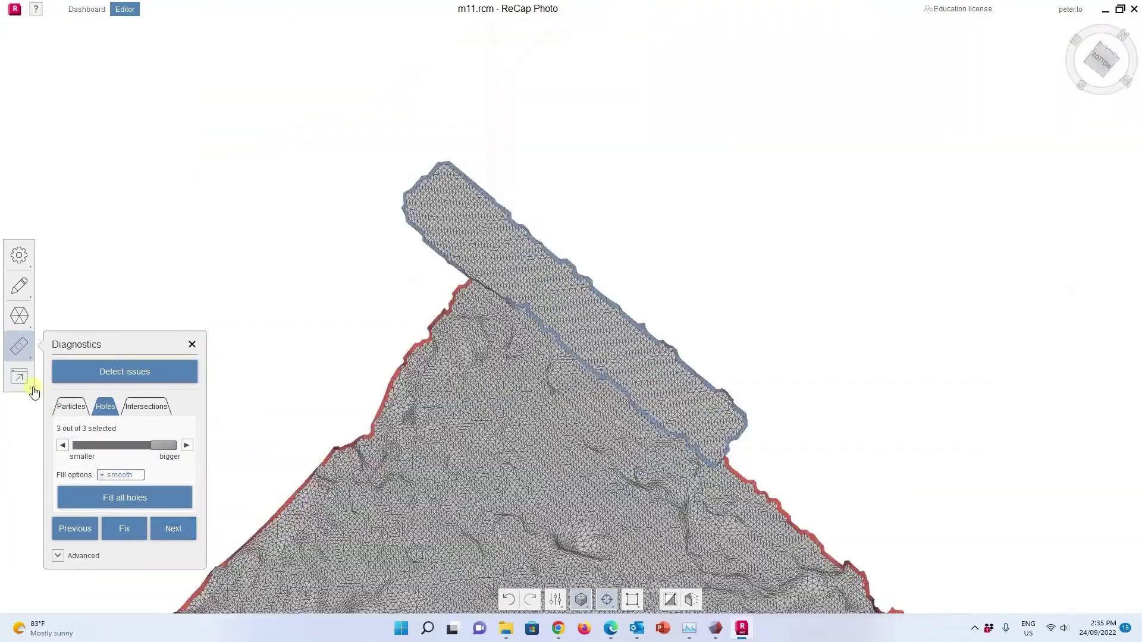
Step: Export the repaired model as OBJ(Quads) with a target face count of 10000, replacing M12.obj in the lime stabilisation folder
{"action": "left_click", "coordinate": [20, 378]}
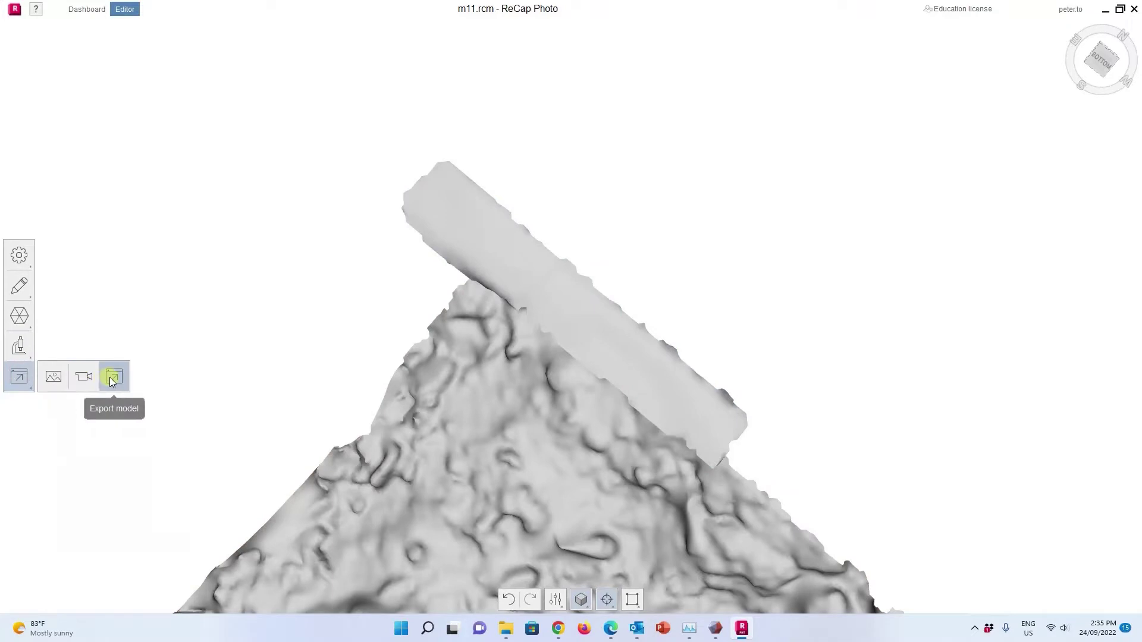
{"action": "left_click", "coordinate": [113, 380]}
{"action": "left_click", "coordinate": [136, 379]}
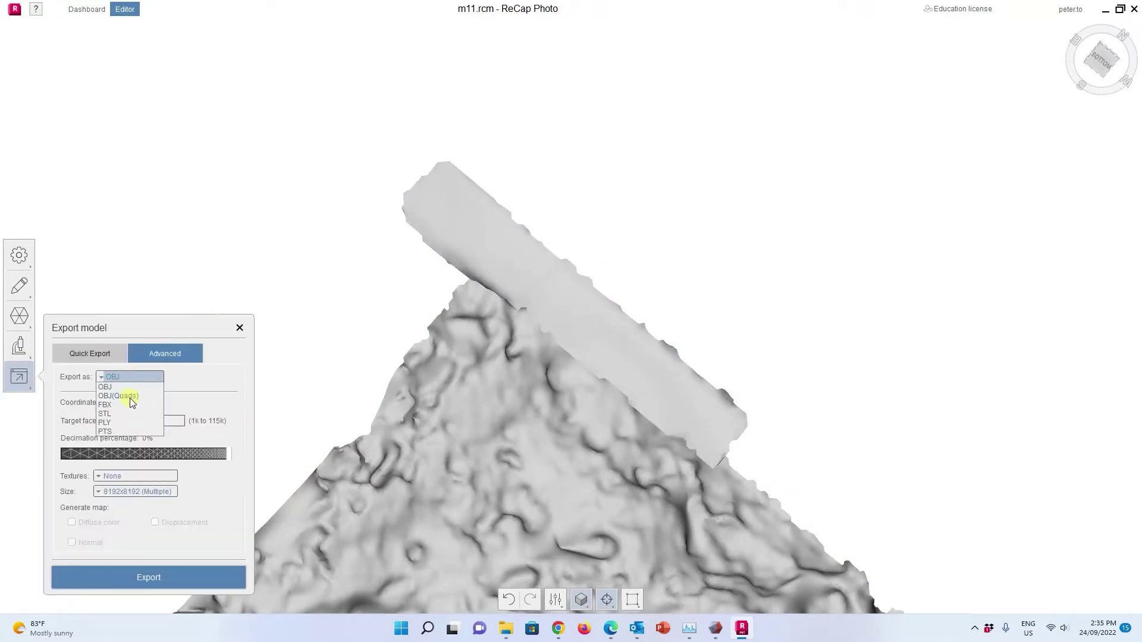
{"action": "left_click", "coordinate": [131, 397]}
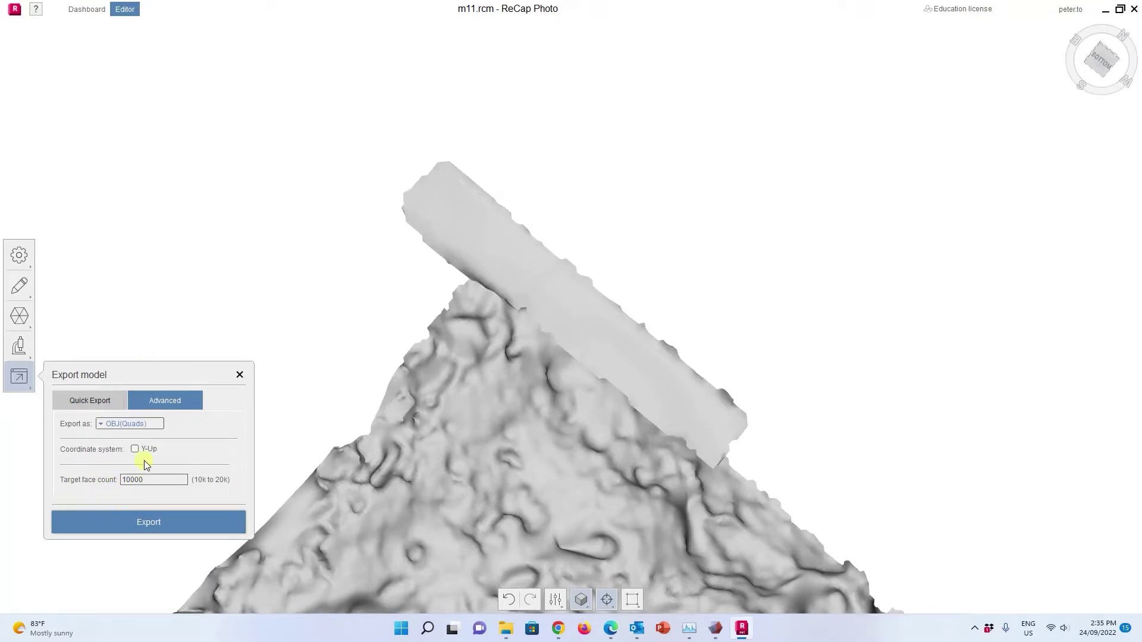
{"action": "left_click", "coordinate": [137, 527]}
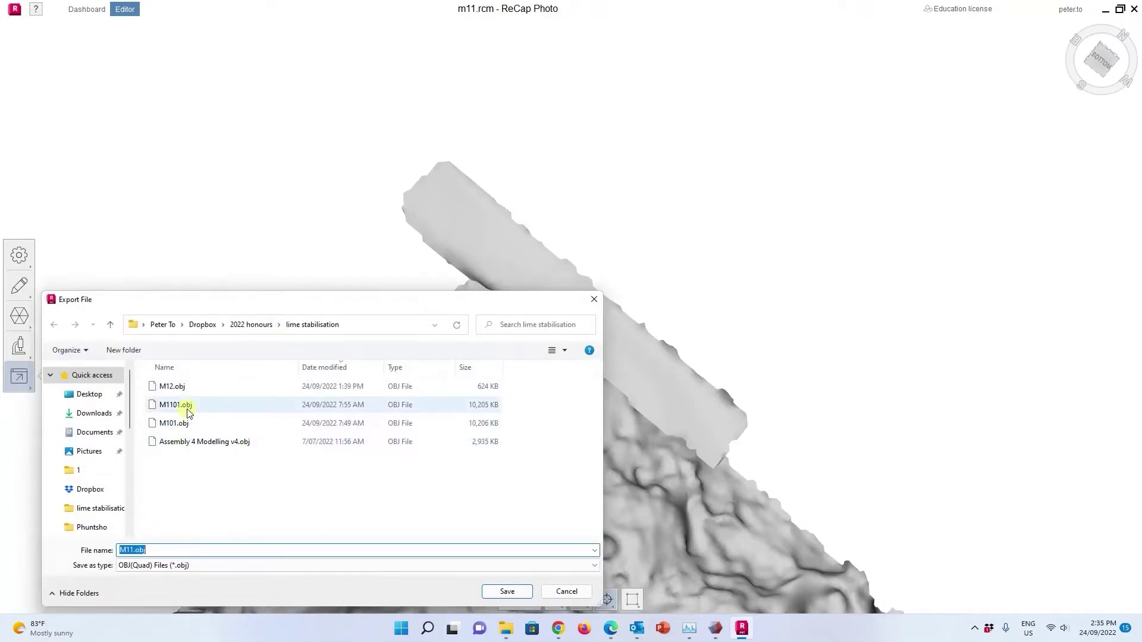
{"action": "left_click", "coordinate": [189, 387]}
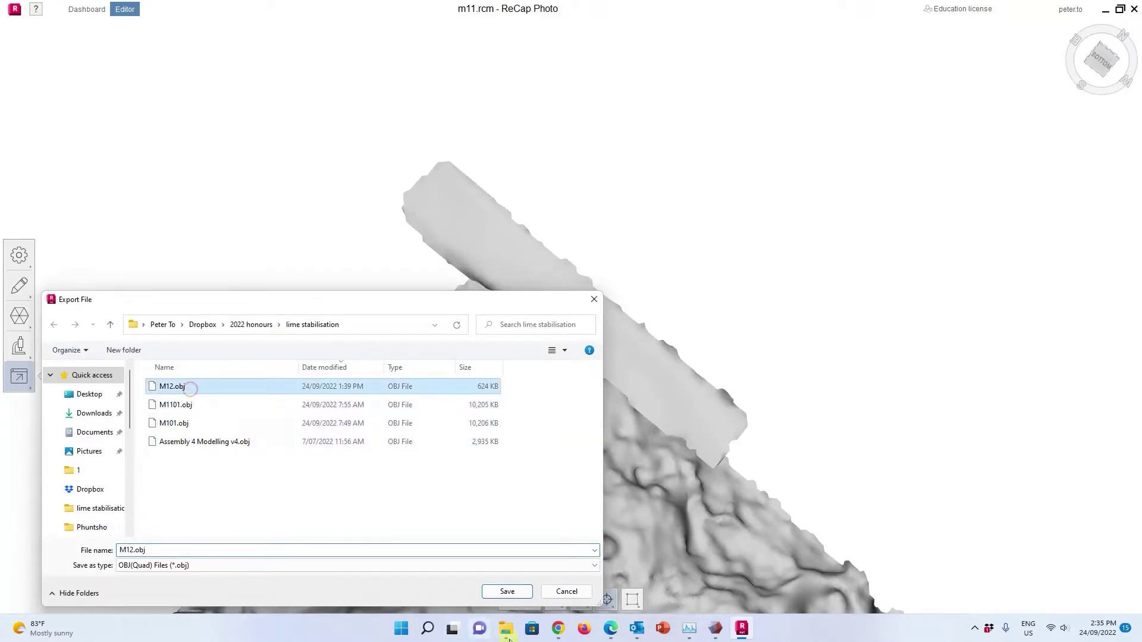
{"action": "left_click", "coordinate": [506, 592]}
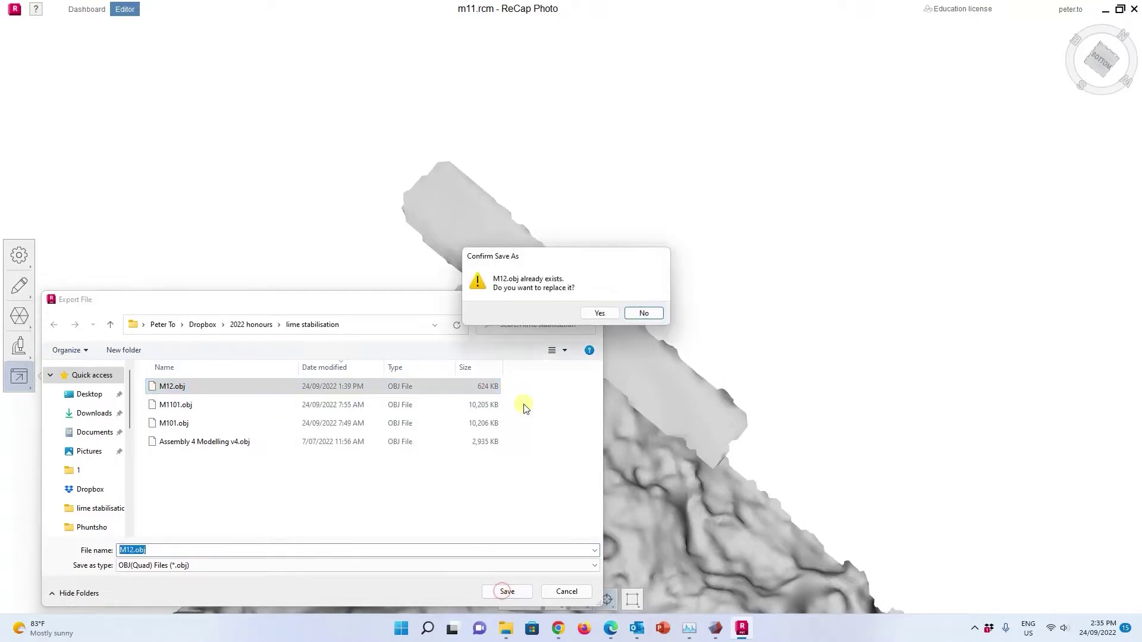
{"action": "left_click", "coordinate": [599, 314]}
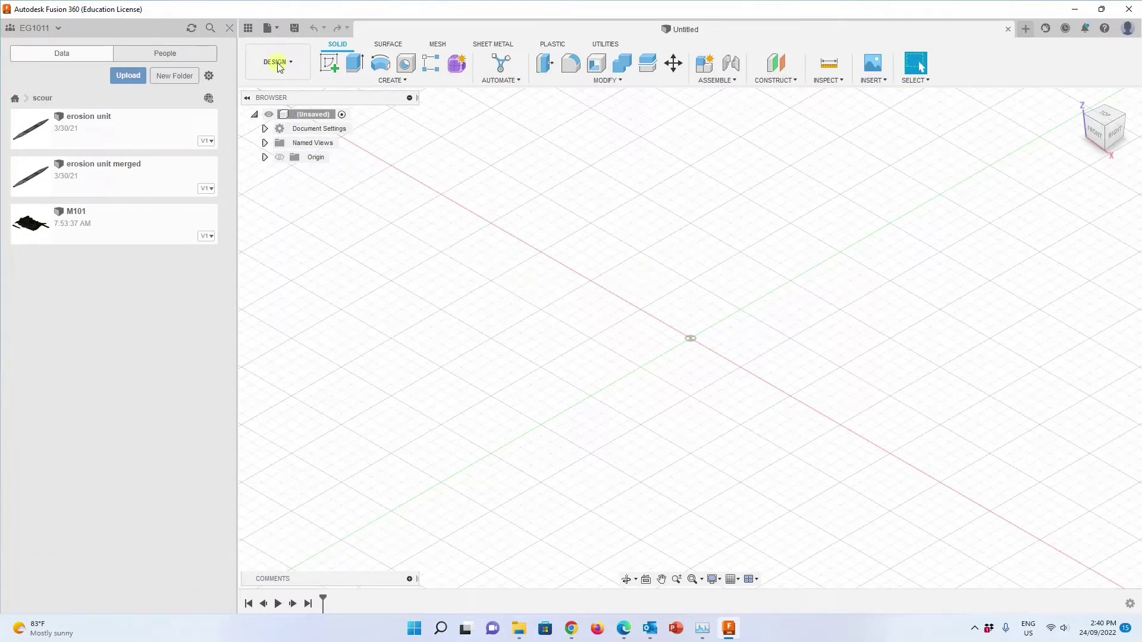
Step: In Fusion 360, upload M12.obj from the lime stabilisation folder to the scour project folder
{"action": "left_click", "coordinate": [127, 75]}
{"action": "left_click", "coordinate": [397, 328]}
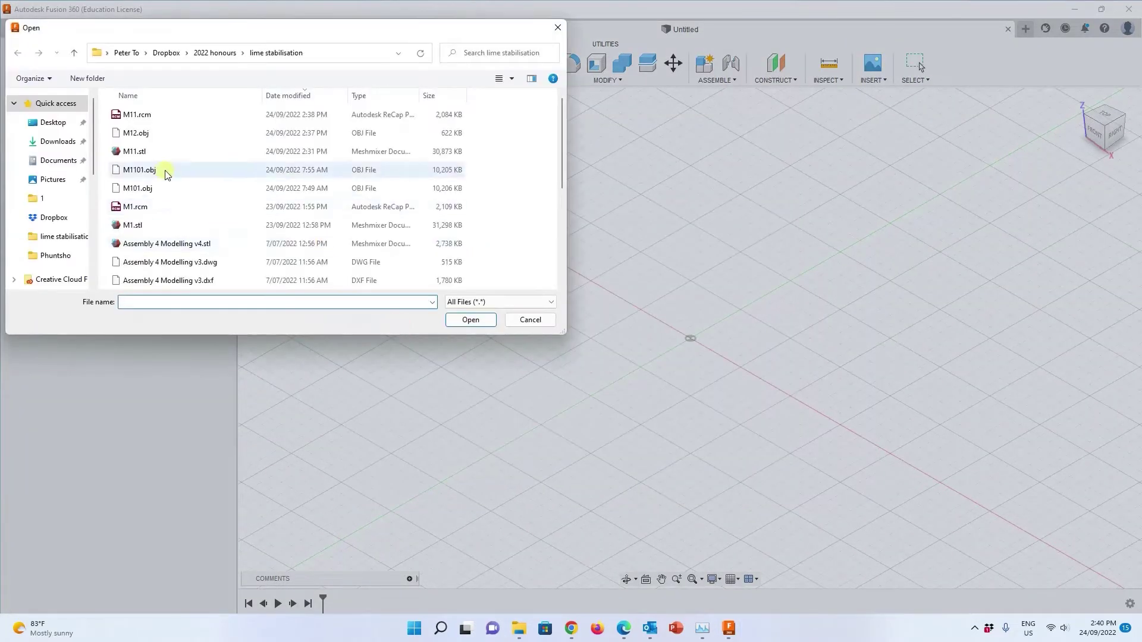
{"action": "left_click", "coordinate": [153, 132]}
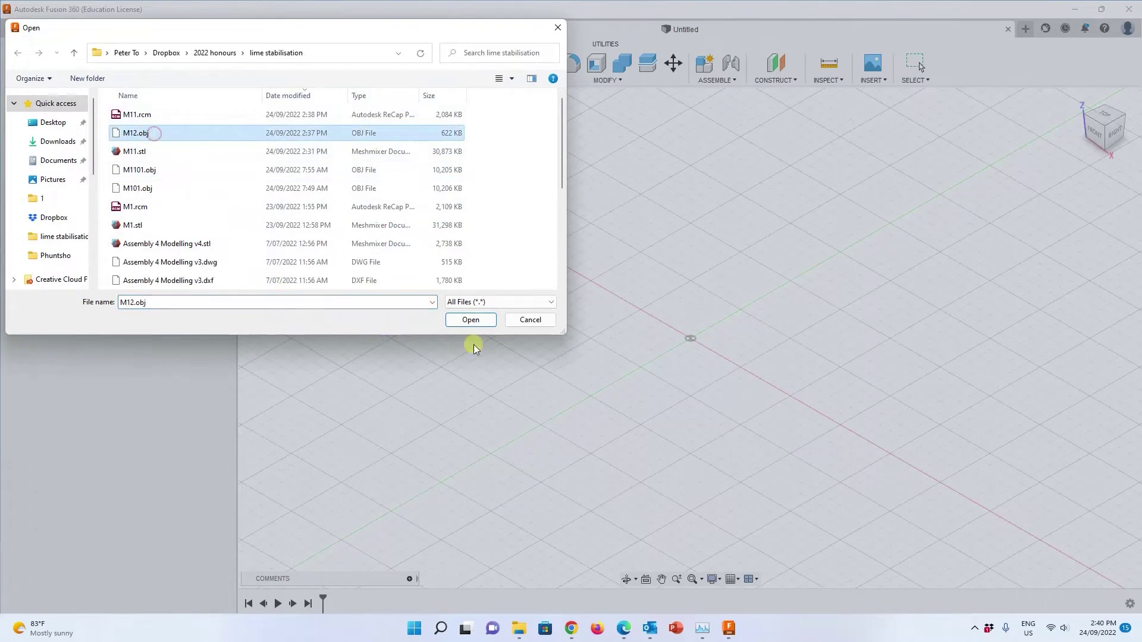
{"action": "left_click", "coordinate": [471, 320]}
{"action": "left_click", "coordinate": [872, 542]}
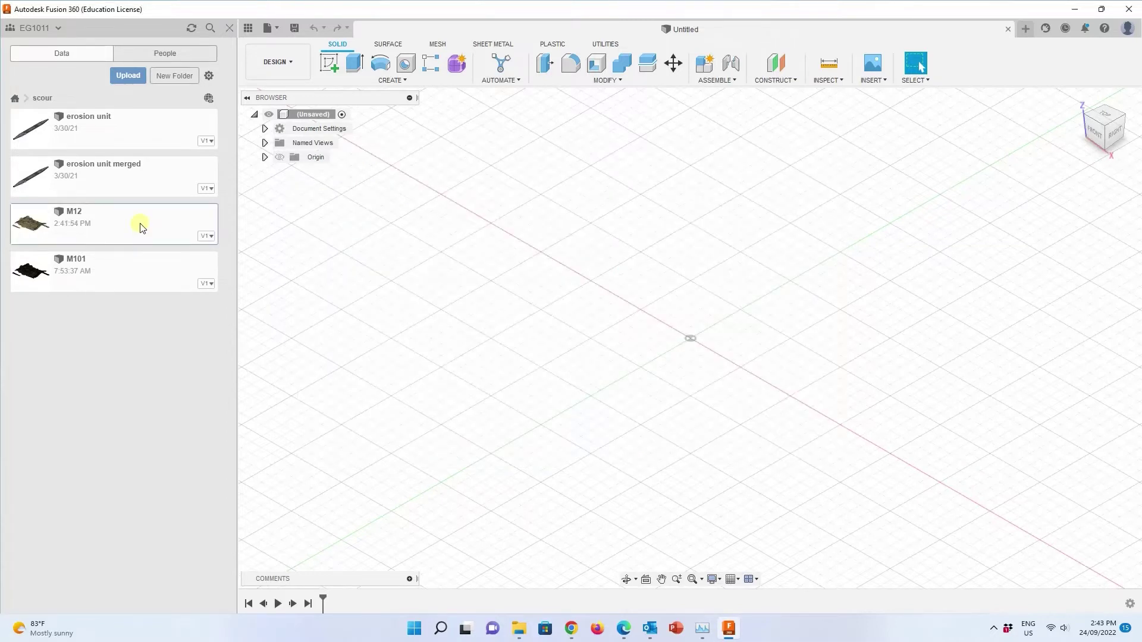
Step: Open the uploaded M12 design and show its origin planes and axes
{"action": "double_click", "coordinate": [140, 224]}
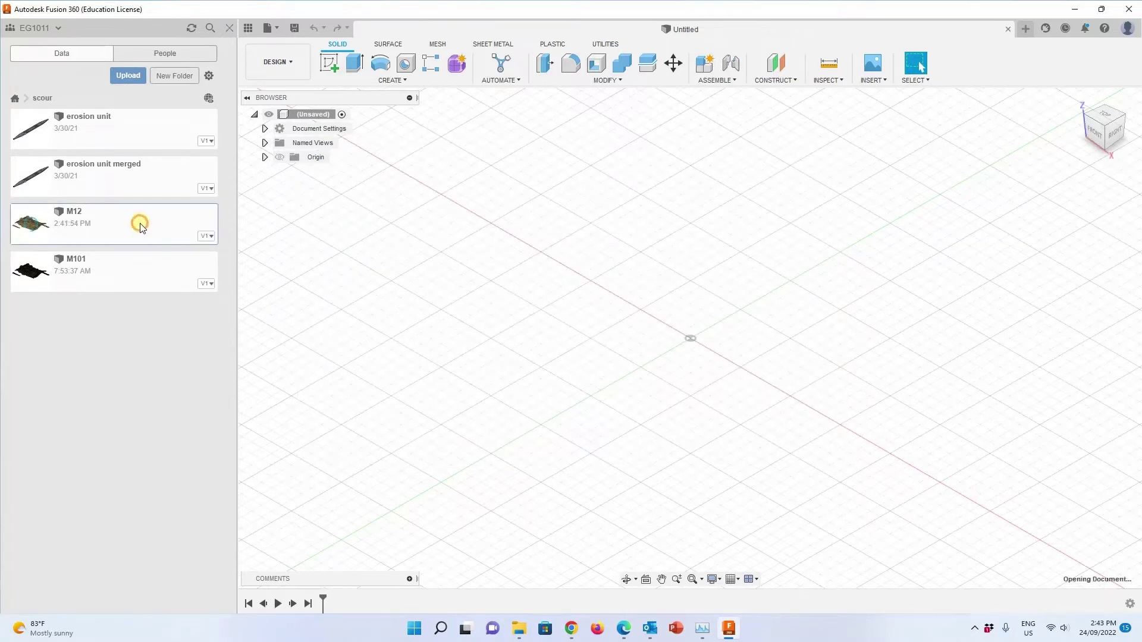
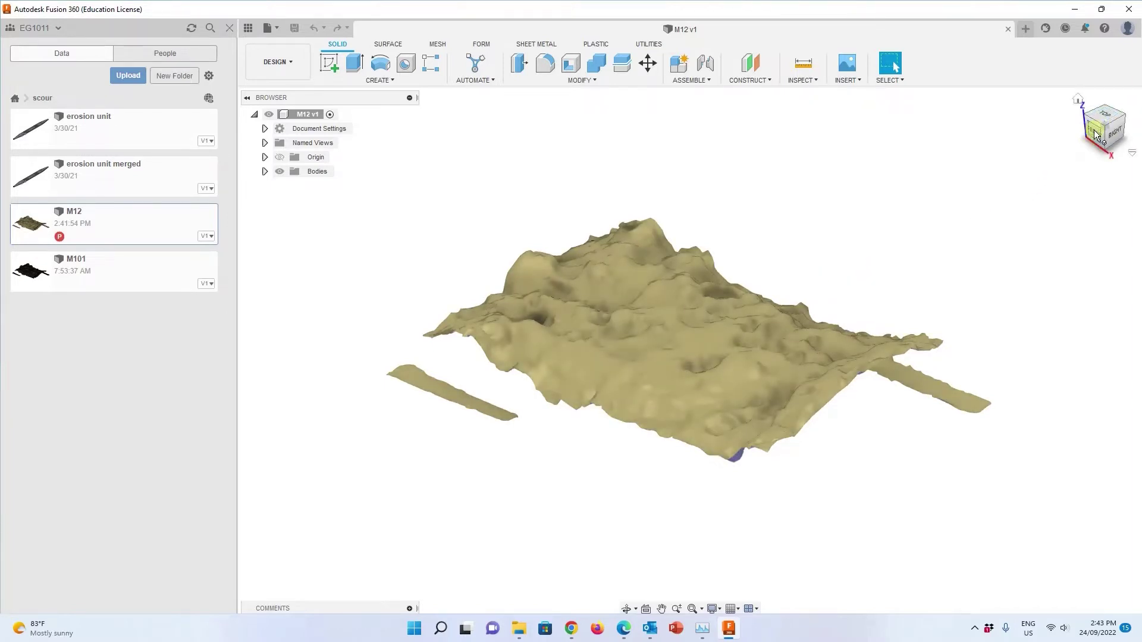
{"action": "left_click", "coordinate": [283, 160]}
{"action": "scroll", "coordinate": [557, 371], "scroll_direction": "down", "scroll_amount": 6}
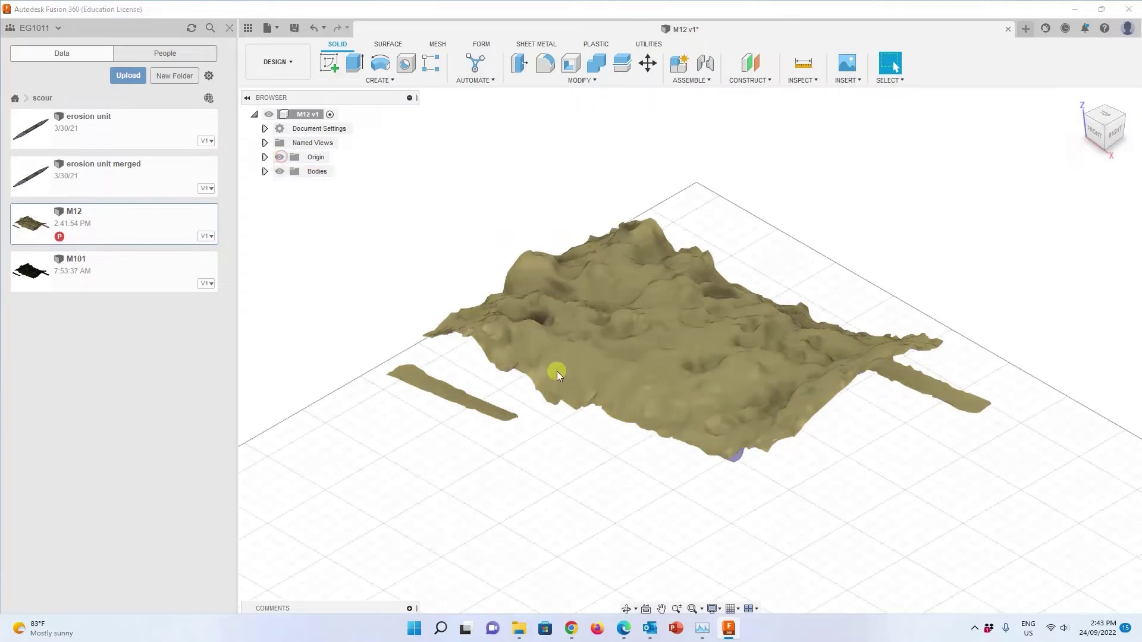
{"action": "scroll", "coordinate": [604, 362], "scroll_direction": "down", "scroll_amount": 4}
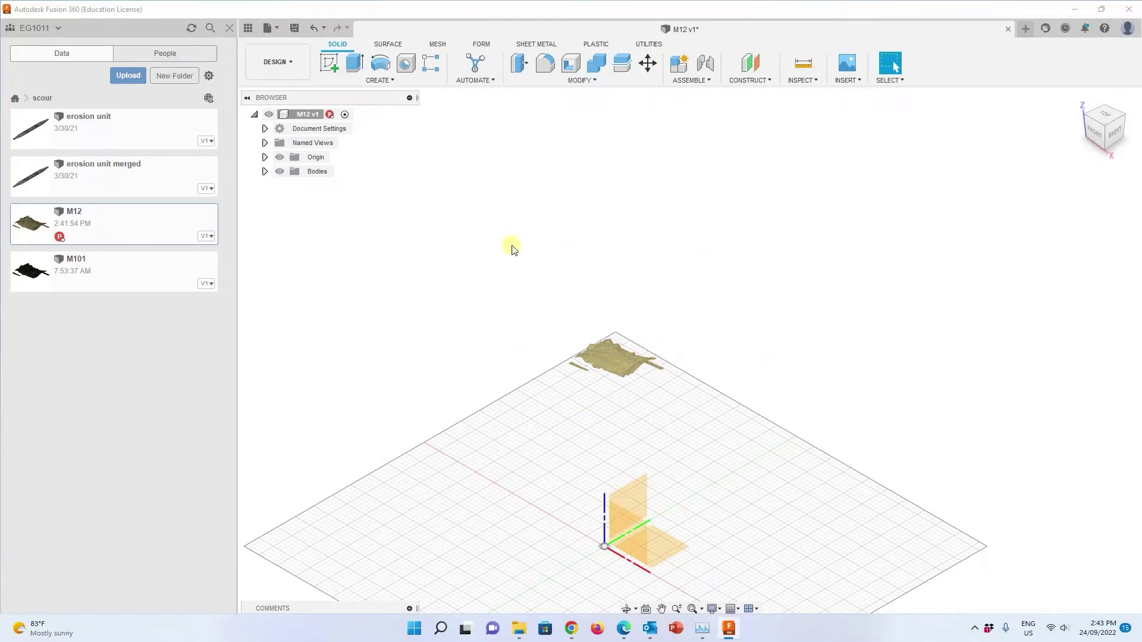
Step: Move the M12 surface body to the origin along X and Z, starting with -1700 mm and ending with -200 mm in Z
{"action": "left_click", "coordinate": [618, 355]}
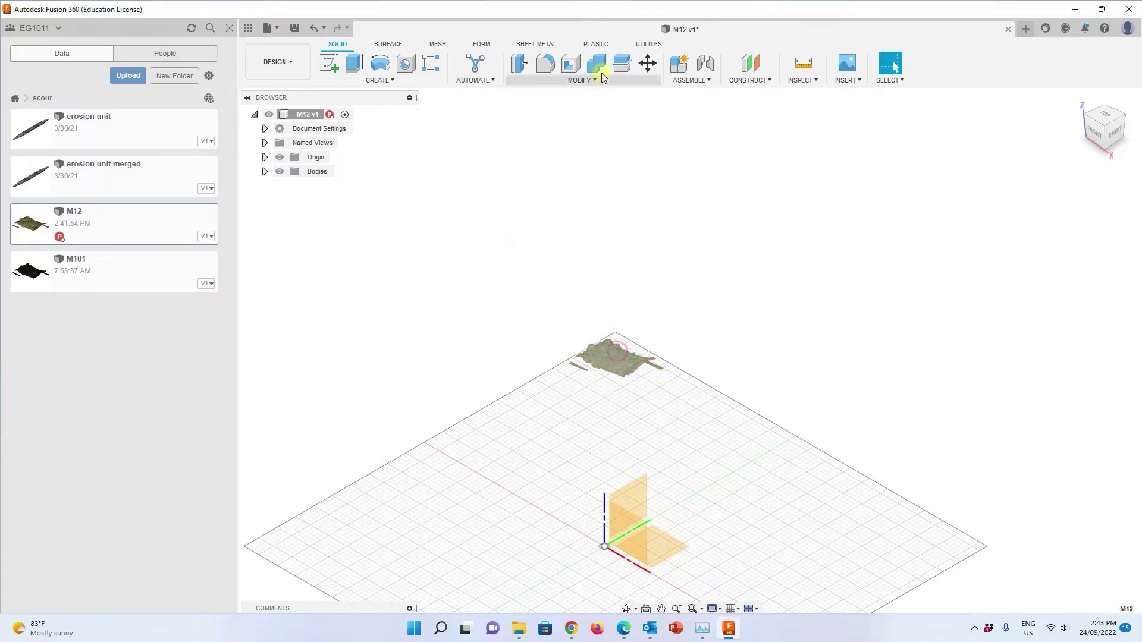
{"action": "left_click", "coordinate": [648, 62]}
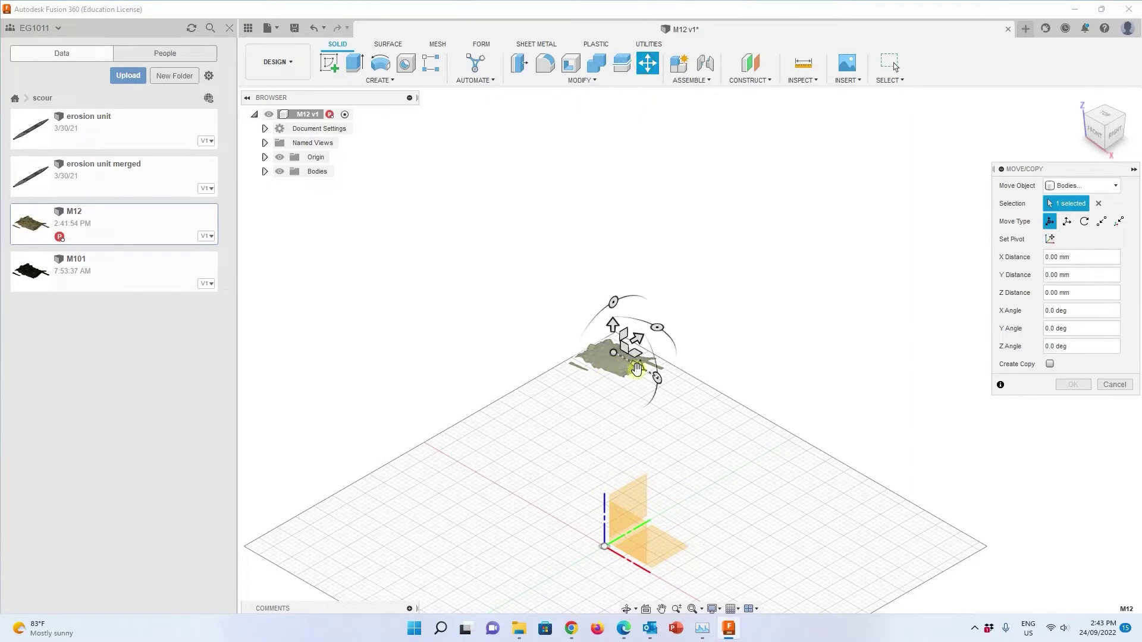
{"action": "left_click_drag", "start_coordinate": [636, 369], "coordinate": [716, 462]}
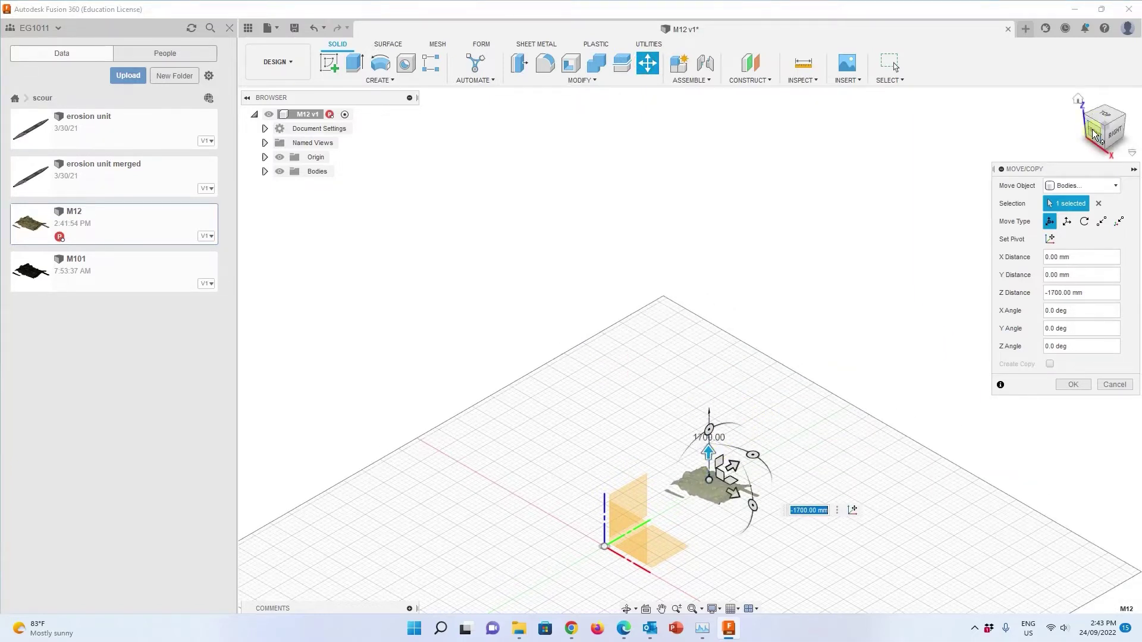
{"action": "left_click", "coordinate": [1094, 134]}
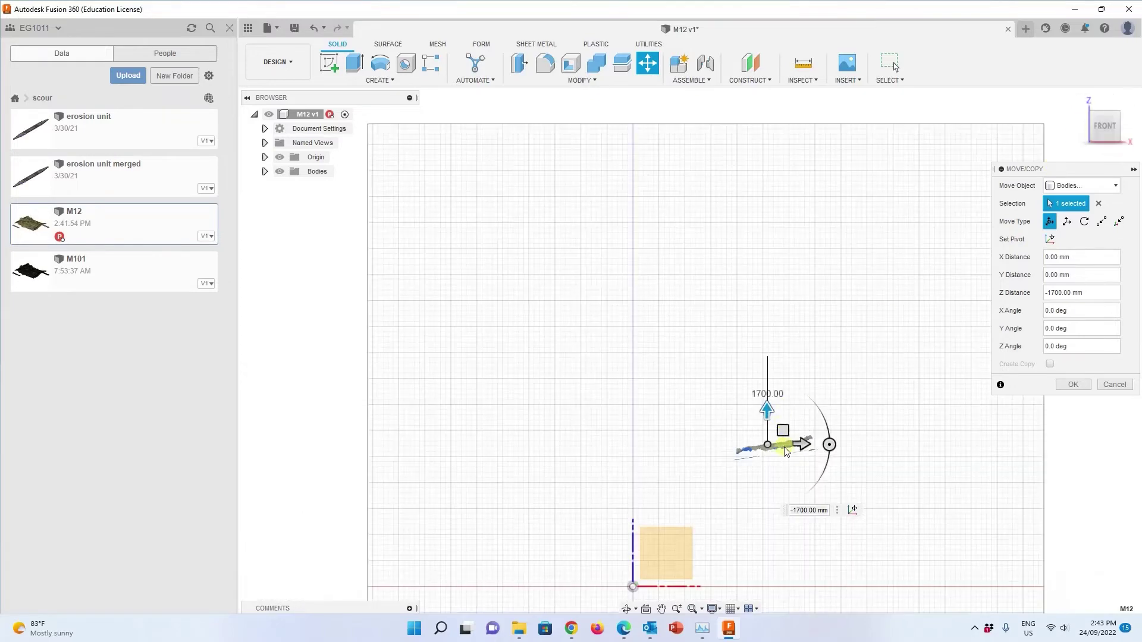
{"action": "left_click_drag", "start_coordinate": [767, 412], "coordinate": [756, 530]}
{"action": "left_click_drag", "start_coordinate": [803, 561], "coordinate": [663, 540]}
{"action": "middle_click_drag", "start_coordinate": [581, 443], "coordinate": [550, 341], "text": "shift"}
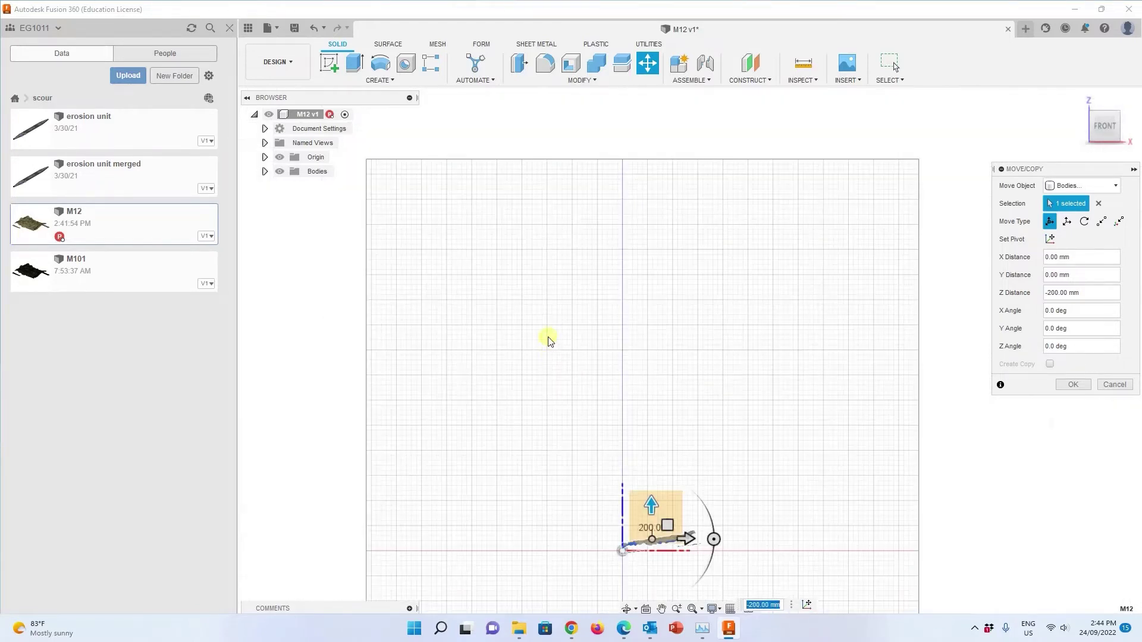
Step: Rotate the surface body 7 degrees about the Y axis to level the two strips in the front view
{"action": "scroll", "coordinate": [643, 571], "scroll_direction": "up", "scroll_amount": 8}
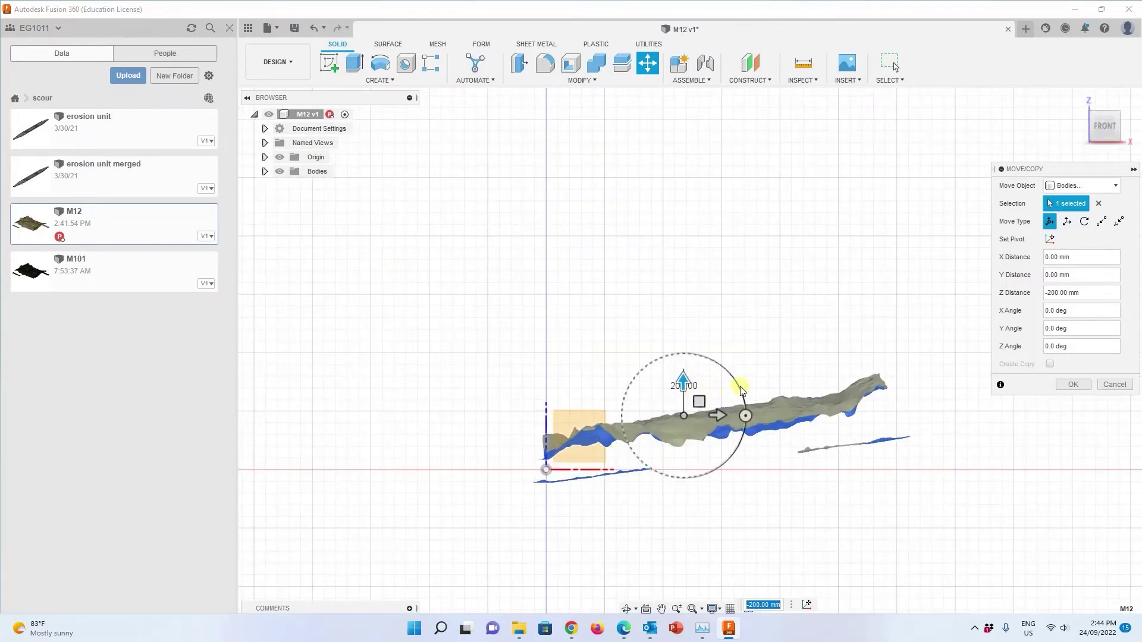
{"action": "left_click_drag", "start_coordinate": [744, 410], "coordinate": [749, 425]}
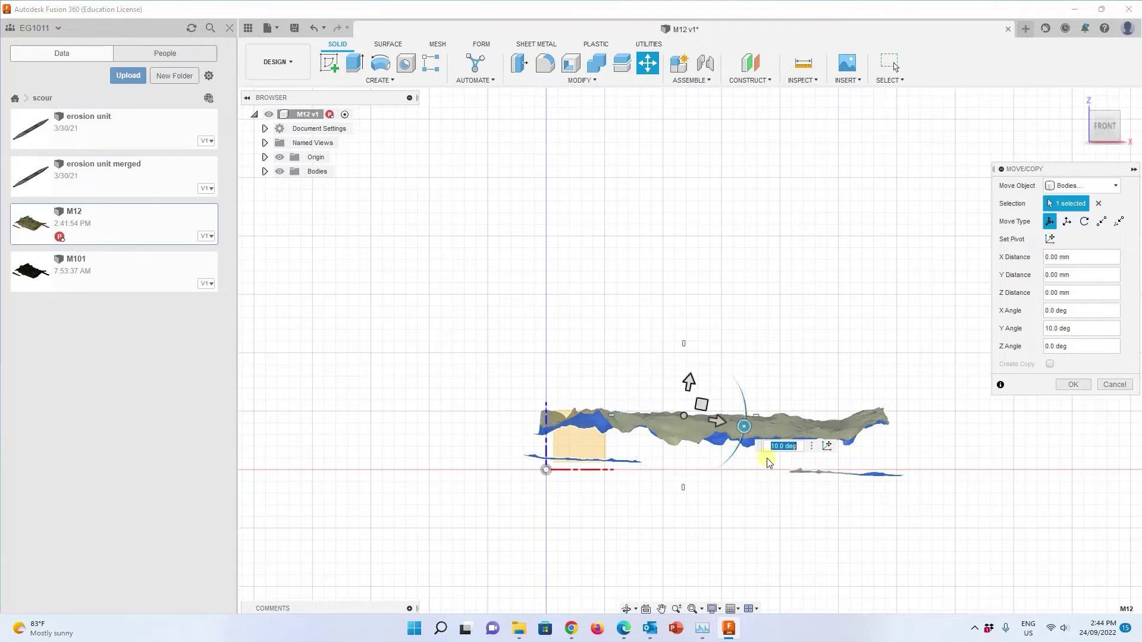
{"action": "type", "text": "7"}
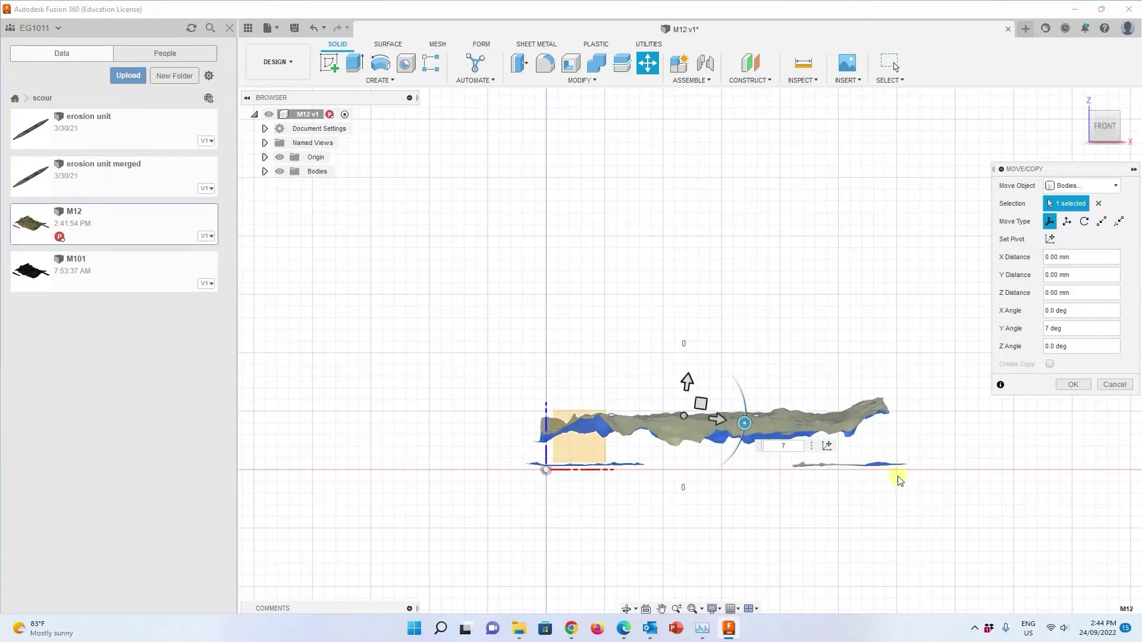
{"action": "key", "text": "Return"}
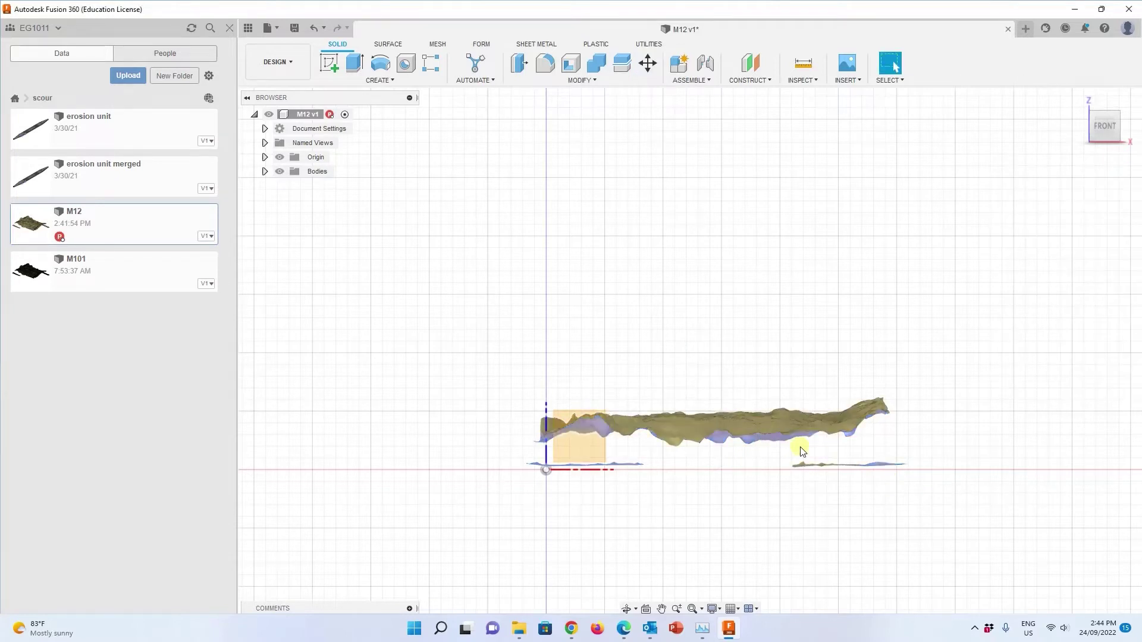
Step: Try to move the surface body -25 mm along Z to bring the strips onto the ground plane
{"action": "left_click", "coordinate": [648, 62]}
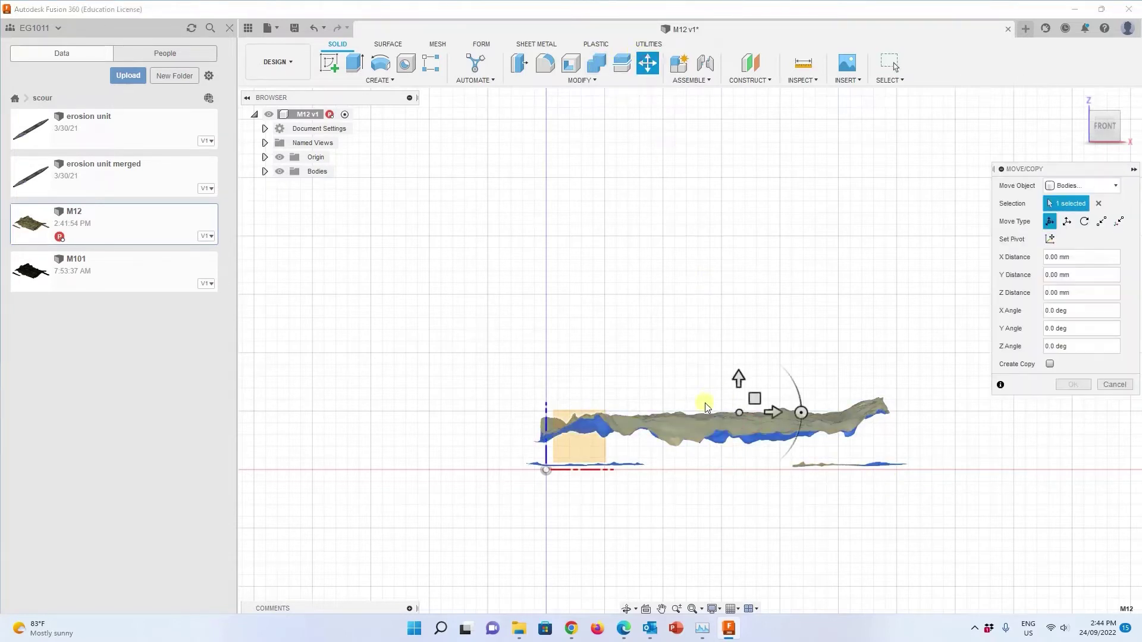
{"action": "scroll", "coordinate": [734, 482], "scroll_direction": "up", "scroll_amount": 2}
{"action": "scroll", "coordinate": [734, 482], "scroll_direction": "up", "scroll_amount": 2}
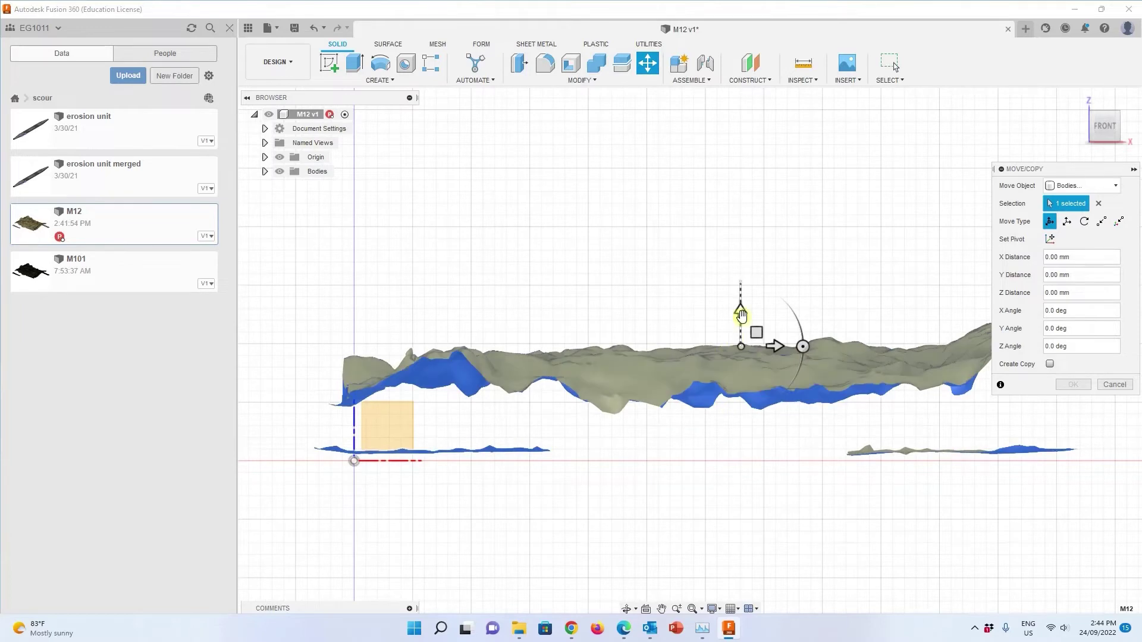
{"action": "left_click_drag", "start_coordinate": [743, 312], "coordinate": [736, 331]}
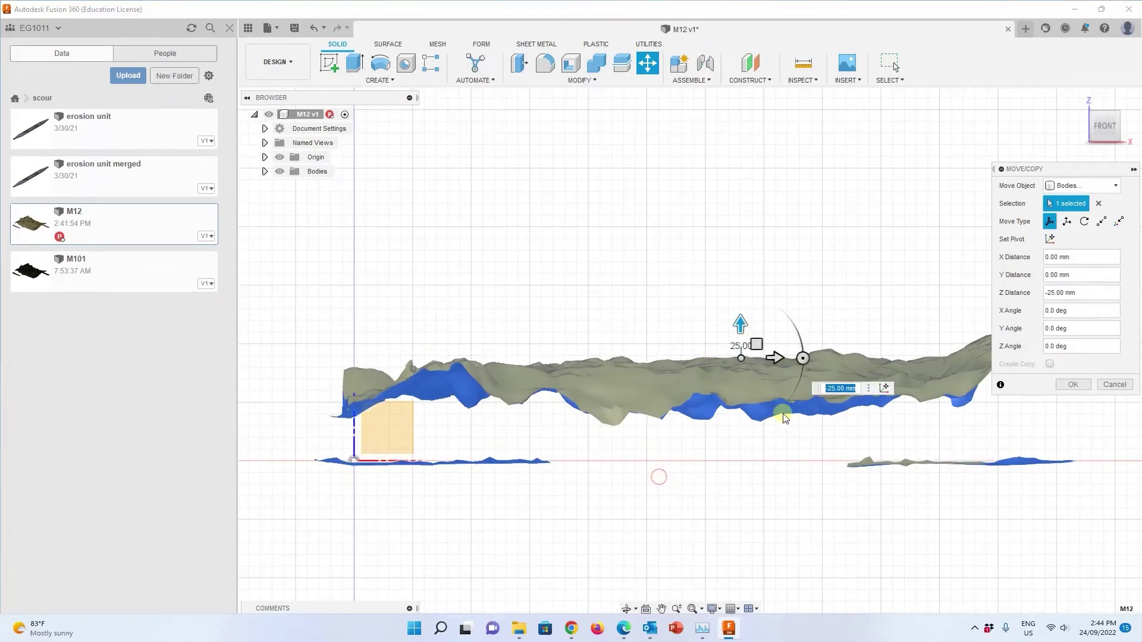
{"action": "key", "text": "Return"}
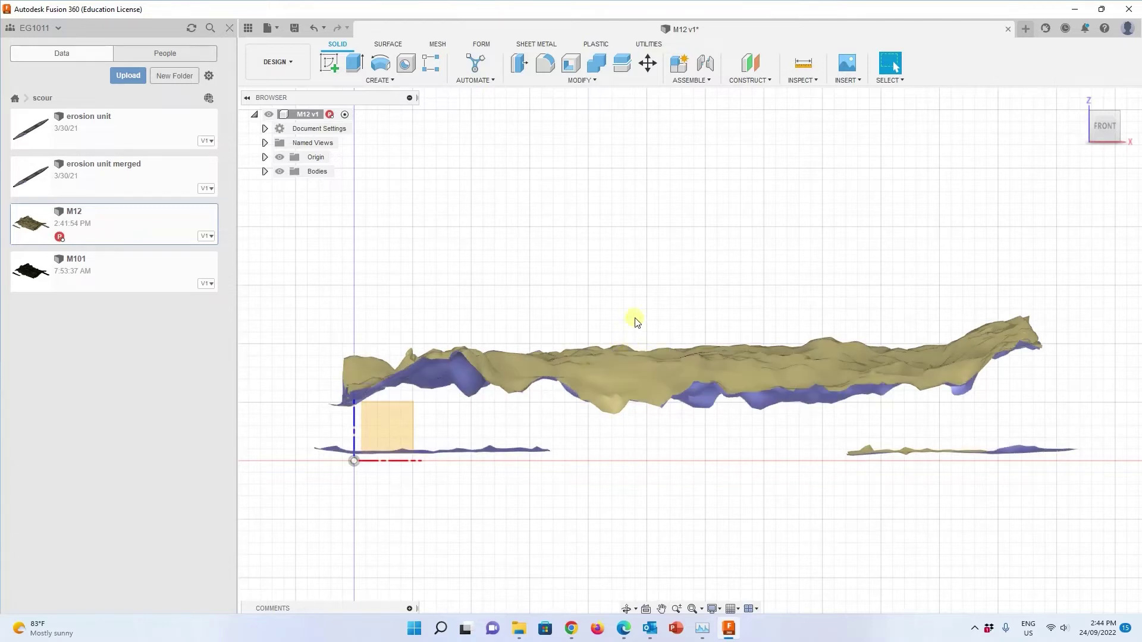
Step: Scale the whole surface body uniformly by a factor of 0.1 and check it from the front against the origin
{"action": "left_click", "coordinate": [614, 352]}
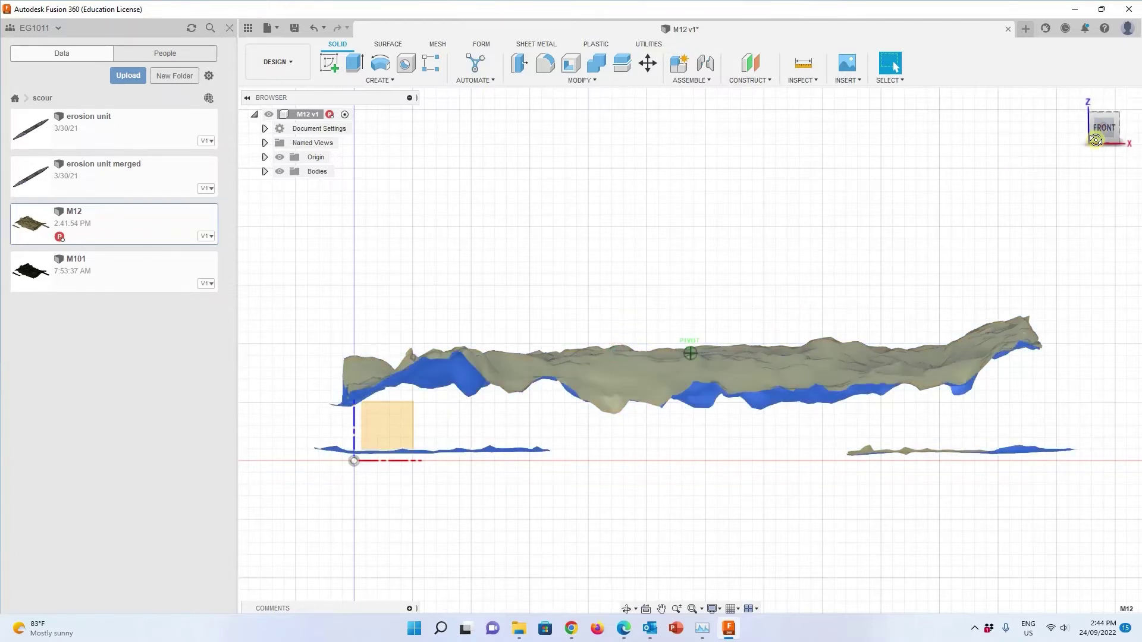
{"action": "left_click_drag", "start_coordinate": [1079, 146], "coordinate": [1079, 173]}
{"action": "key", "text": "F6"}
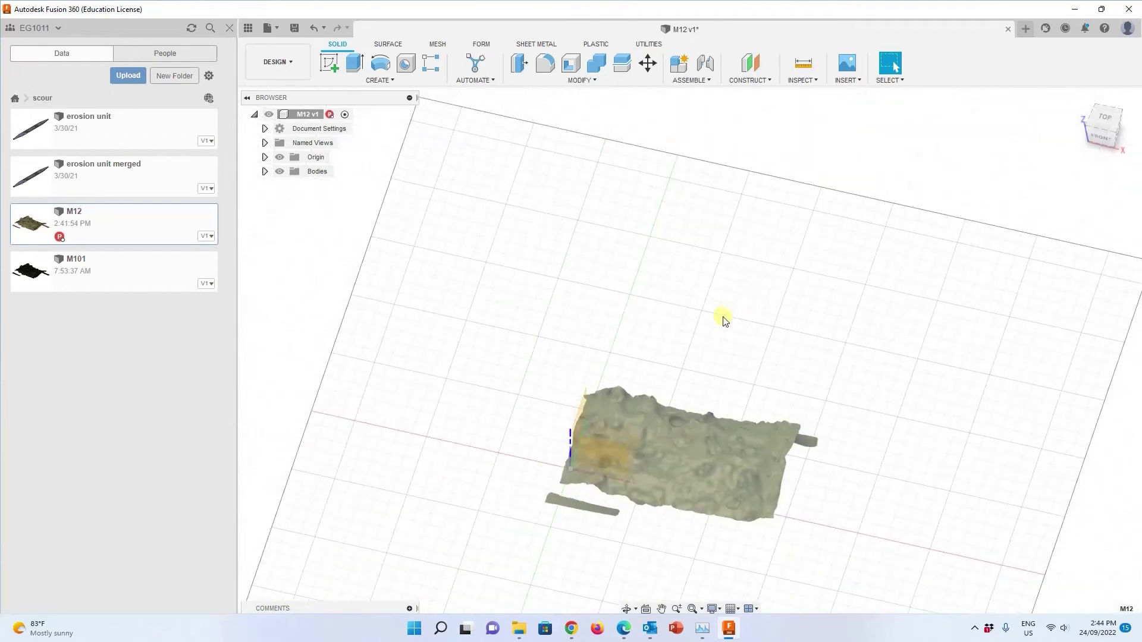
{"action": "left_click", "coordinate": [608, 83]}
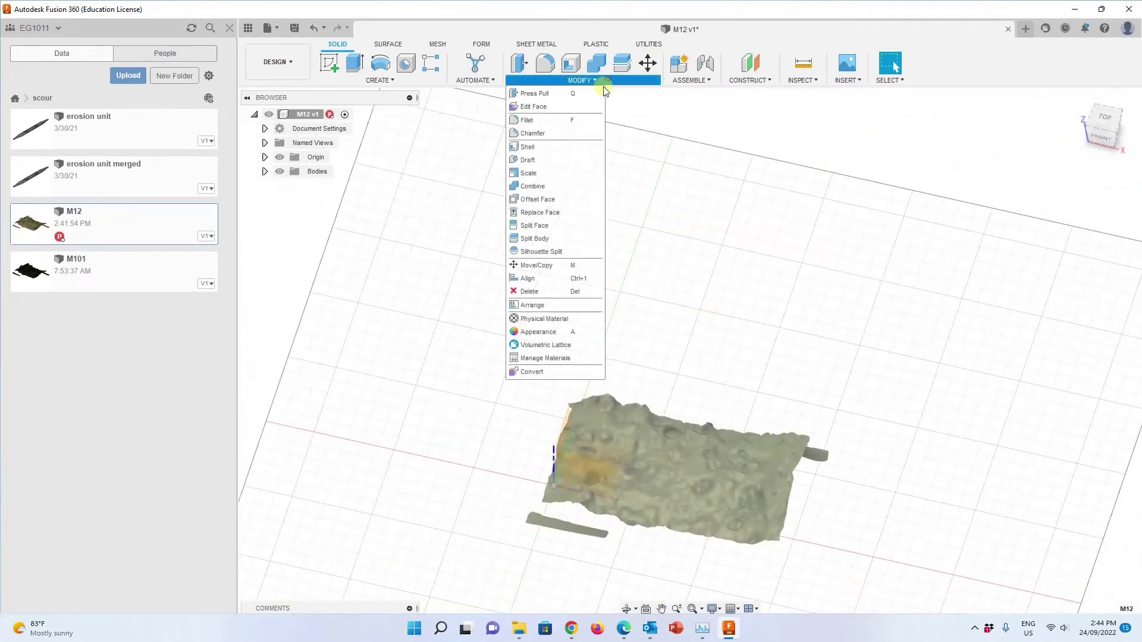
{"action": "left_click", "coordinate": [559, 173]}
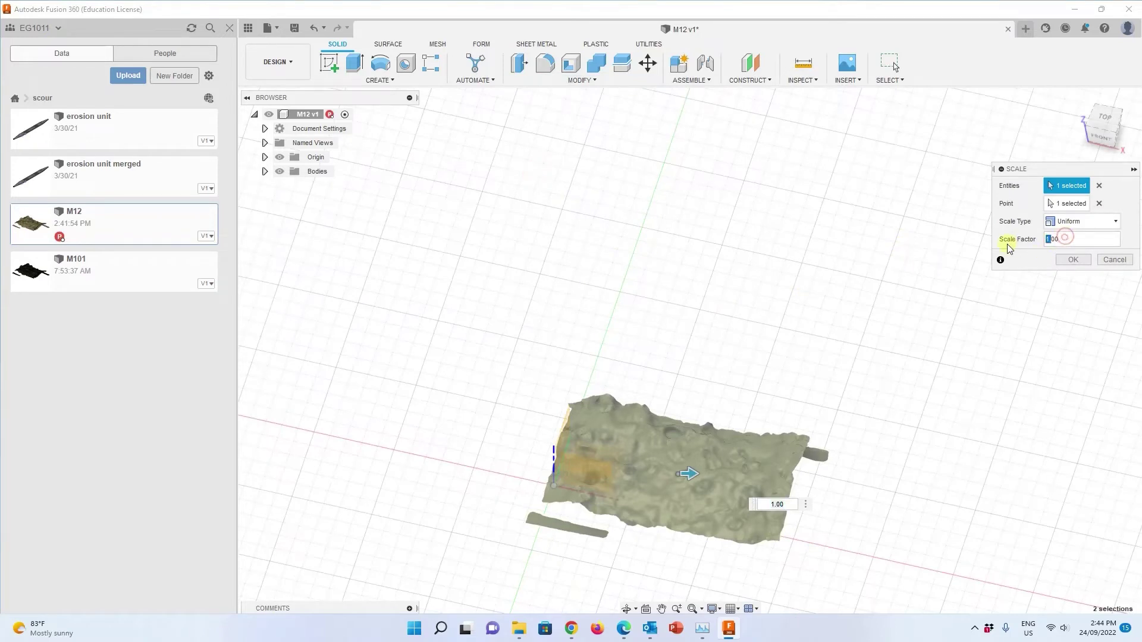
{"action": "type", "text": "0.1"}
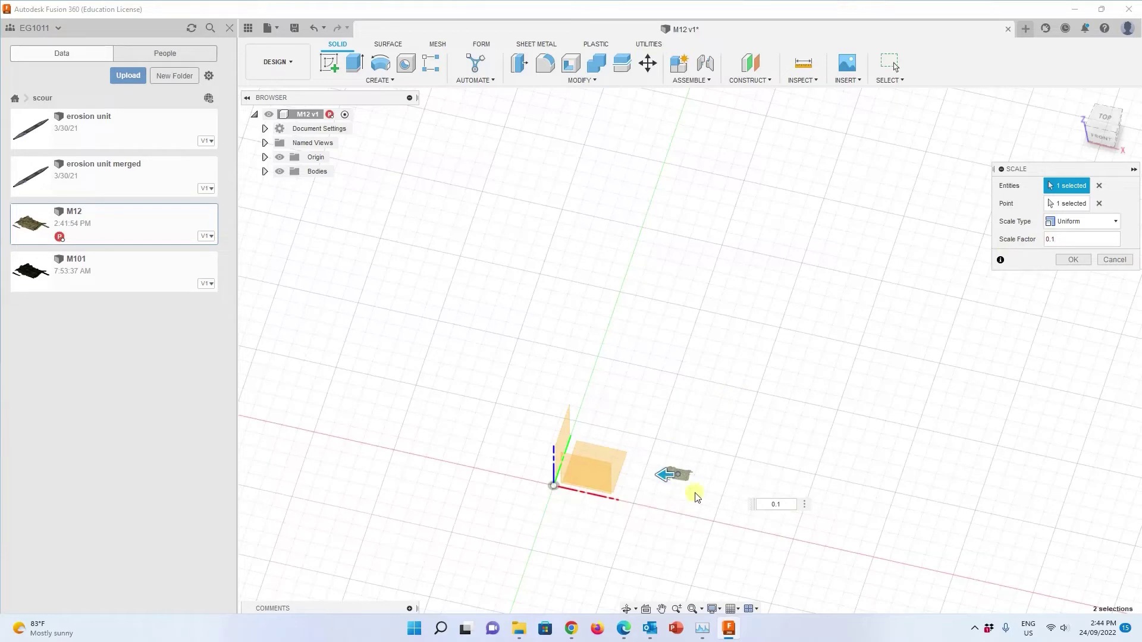
{"action": "left_click", "coordinate": [1072, 264]}
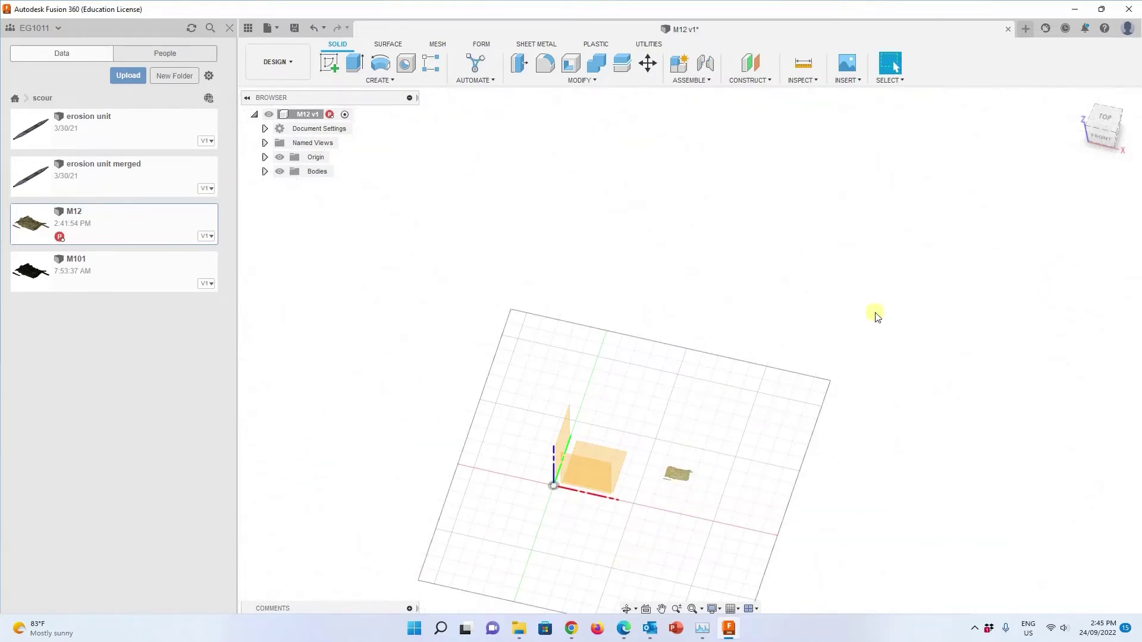
{"action": "left_click", "coordinate": [1101, 137]}
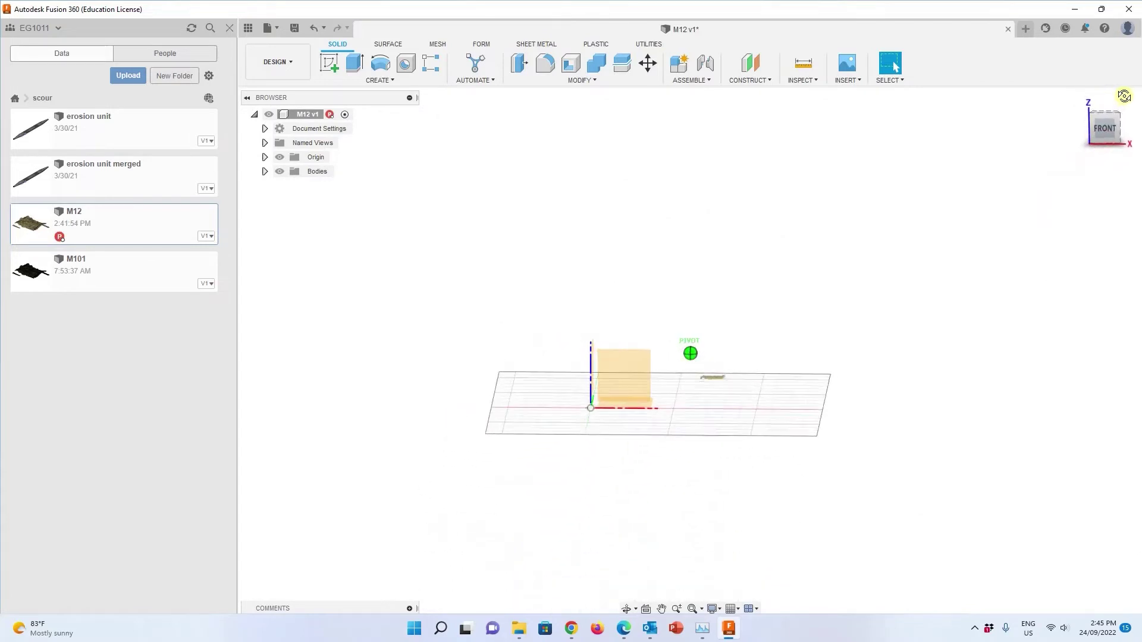
{"action": "scroll", "coordinate": [714, 394], "scroll_direction": "up", "scroll_amount": 5}
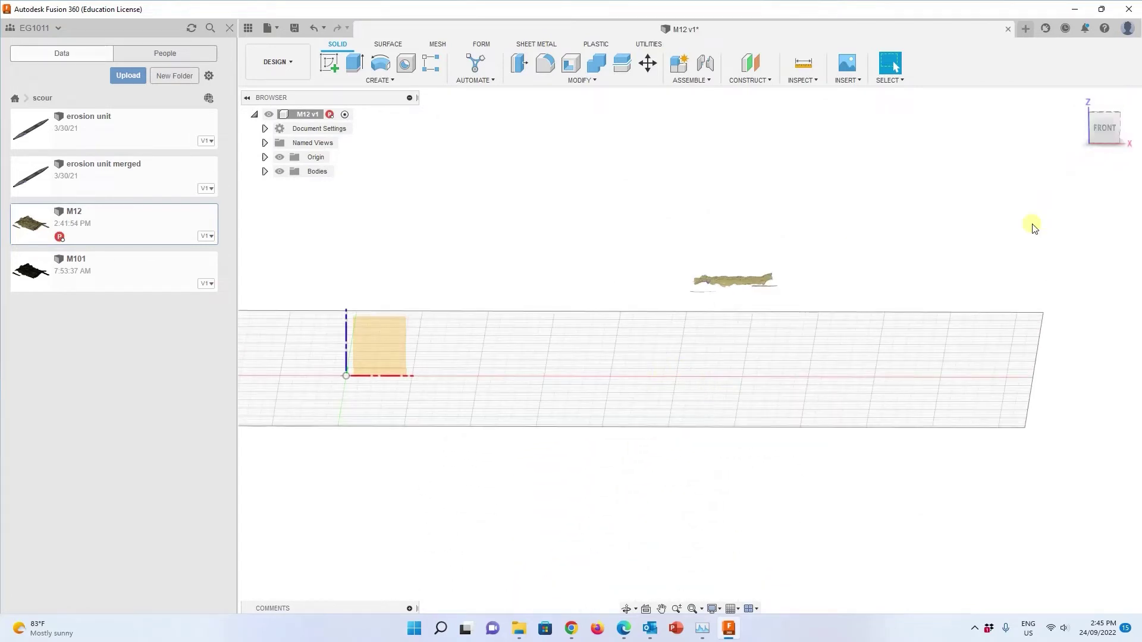
Step: Move the whole surface body along X to the origin and -150 mm along Z in the front view
{"action": "left_click", "coordinate": [1101, 128]}
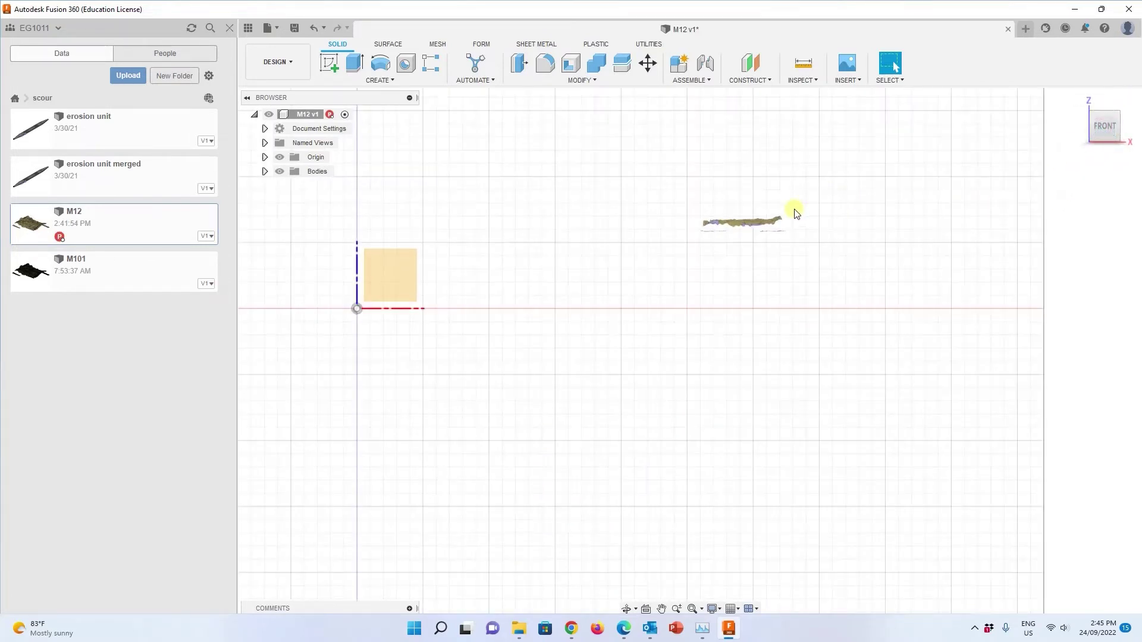
{"action": "left_click_drag", "start_coordinate": [625, 180], "coordinate": [847, 274]}
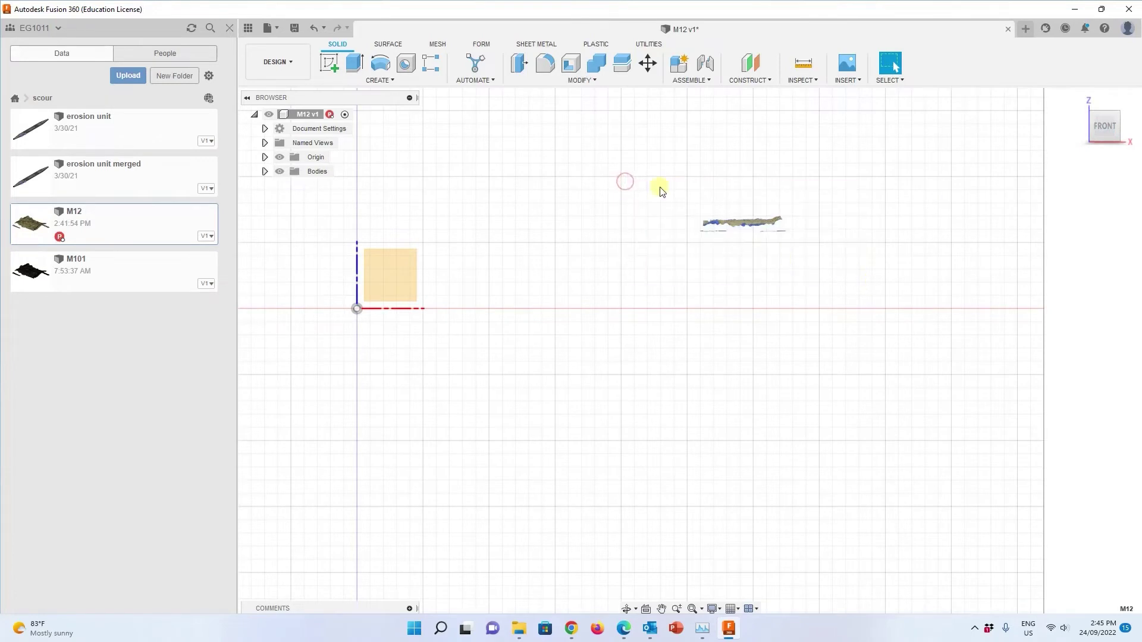
{"action": "left_click", "coordinate": [648, 63]}
{"action": "left_click_drag", "start_coordinate": [770, 224], "coordinate": [384, 226]}
{"action": "left_click_drag", "start_coordinate": [384, 186], "coordinate": [381, 269]}
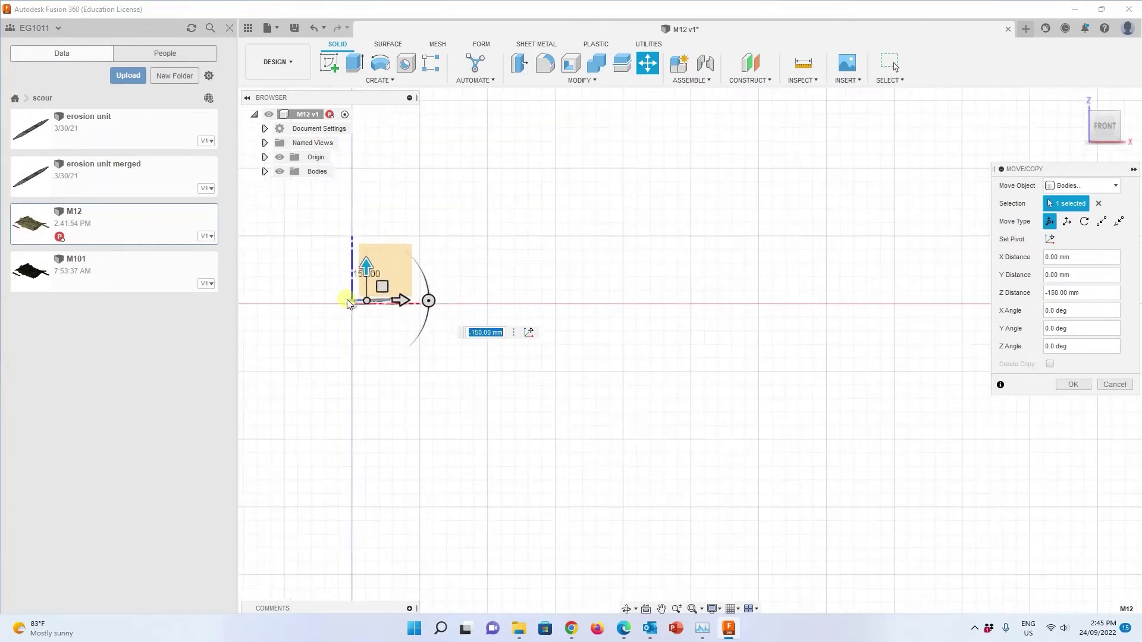
{"action": "scroll", "coordinate": [348, 299], "scroll_direction": "down", "scroll_amount": 2}
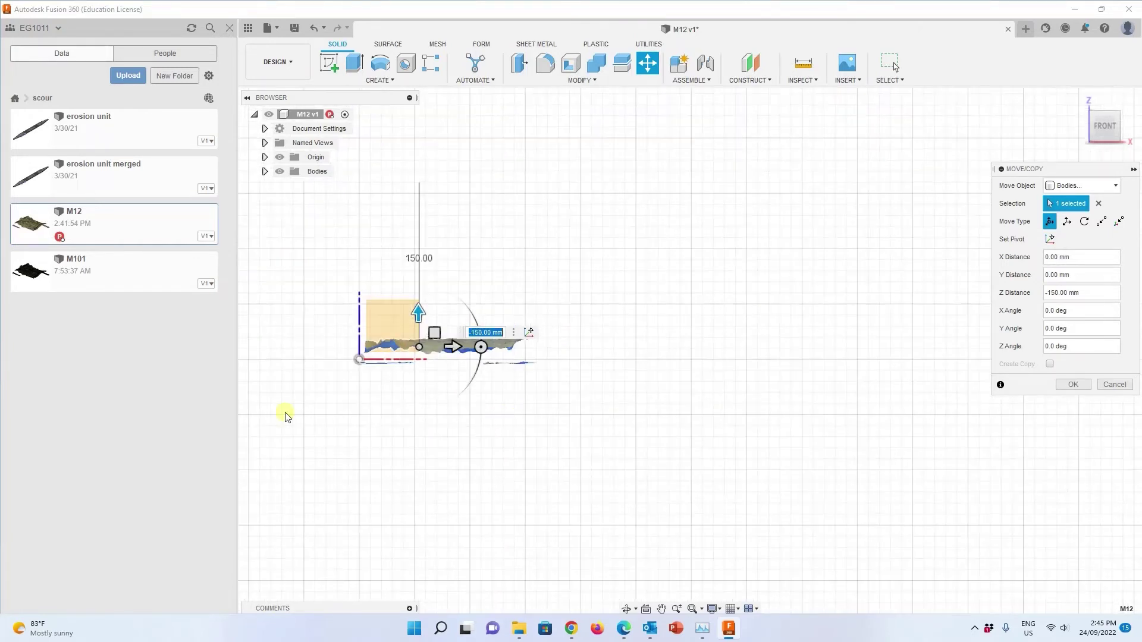
{"action": "scroll", "coordinate": [262, 390], "scroll_direction": "up", "scroll_amount": 5}
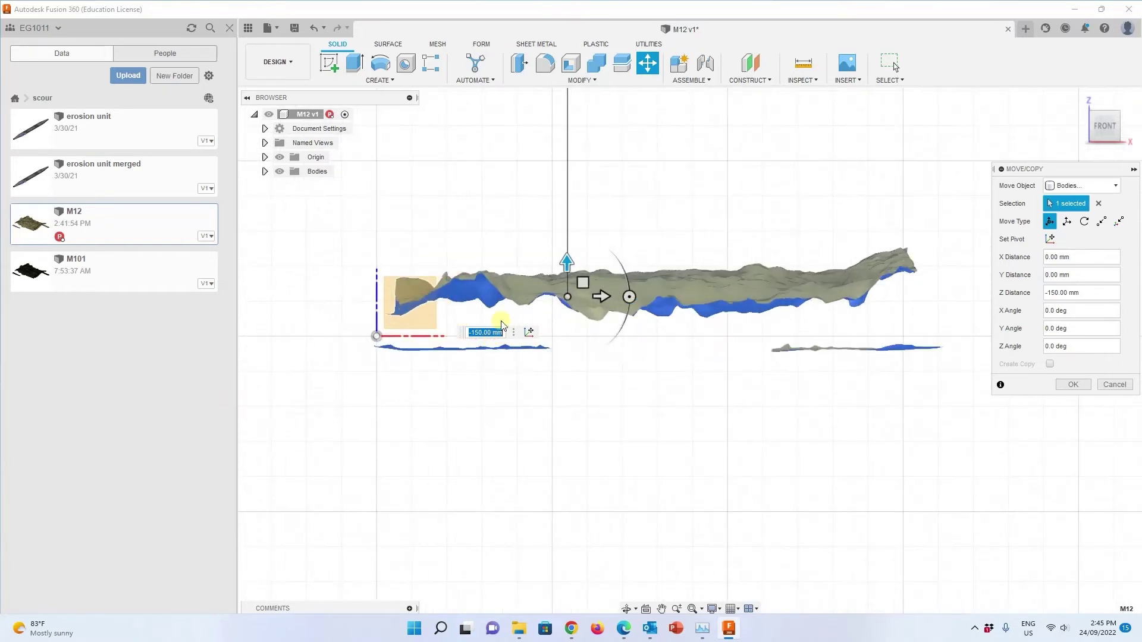
Step: Adjust the body's Z move distance to -147 mm so the two strips sit on the ground plane, and apply the move
{"action": "left_click_drag", "start_coordinate": [567, 263], "coordinate": [568, 244]}
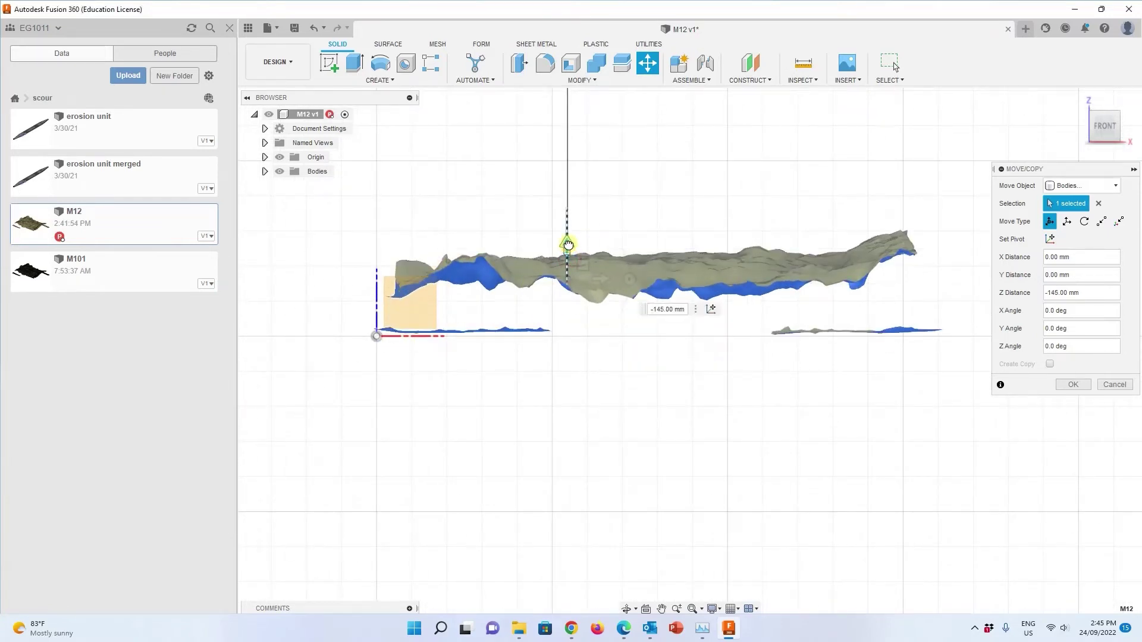
{"action": "left_click", "coordinate": [671, 308]}
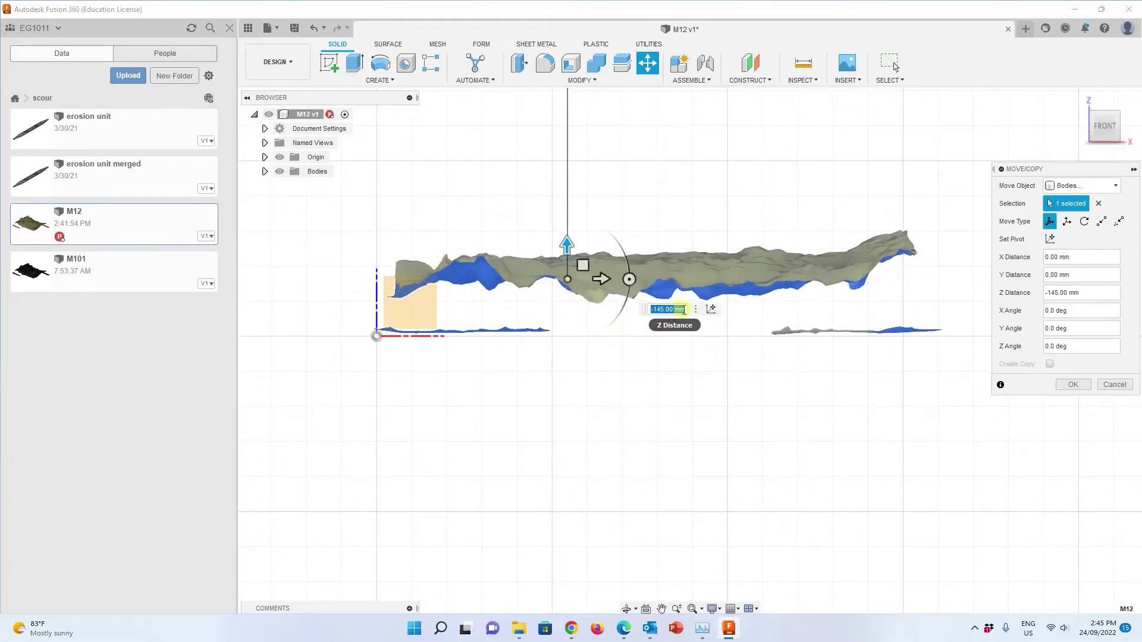
{"action": "left_click_drag", "start_coordinate": [673, 309], "coordinate": [662, 307]}
{"action": "key", "text": "Return"}
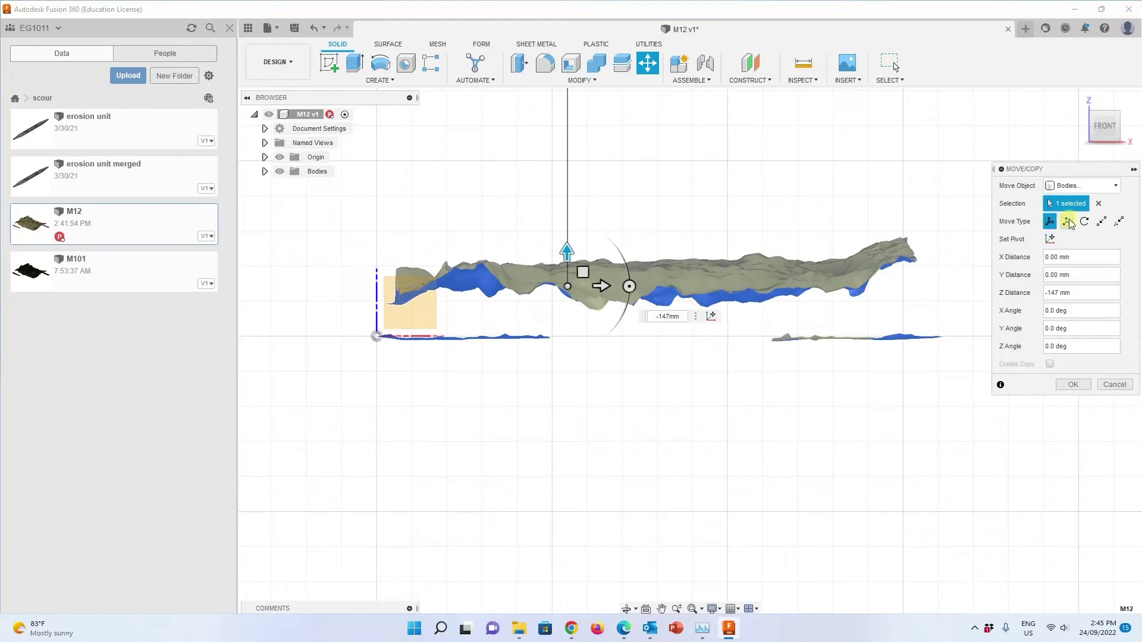
{"action": "left_click", "coordinate": [1074, 385]}
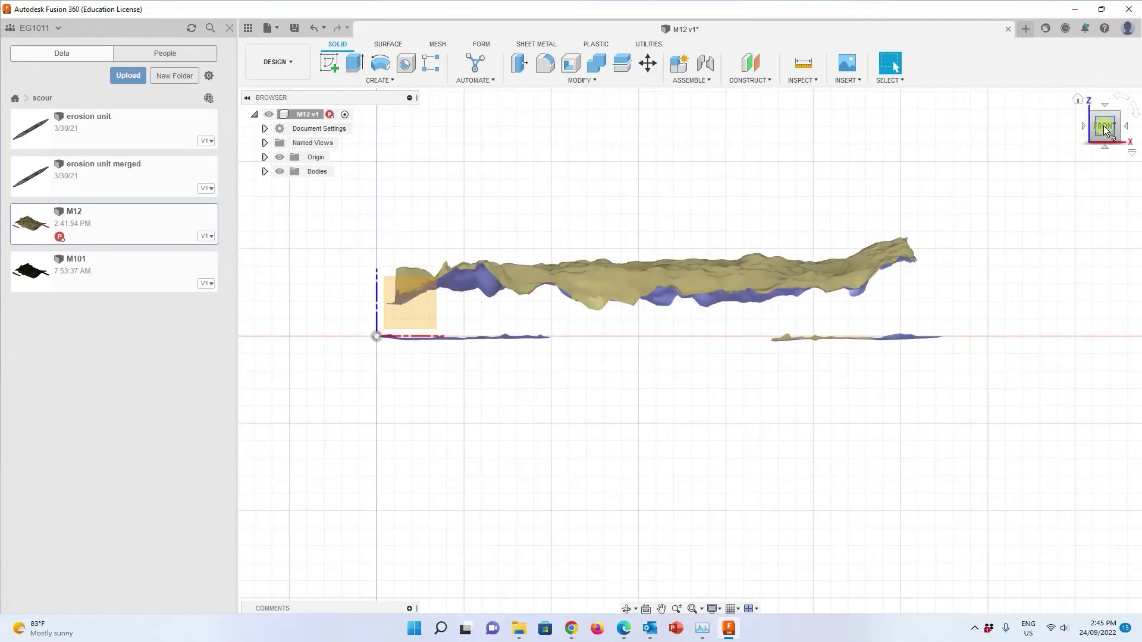
Step: Move the surface body -110 mm along Y towards the origin in the top view
{"action": "mouse_move", "coordinate": [1104, 125]}
{"action": "left_mouse_down"}
{"action": "mouse_move", "coordinate": [1098, 141]}
{"action": "mouse_move", "coordinate": [1112, 132]}
{"action": "left_mouse_up"}
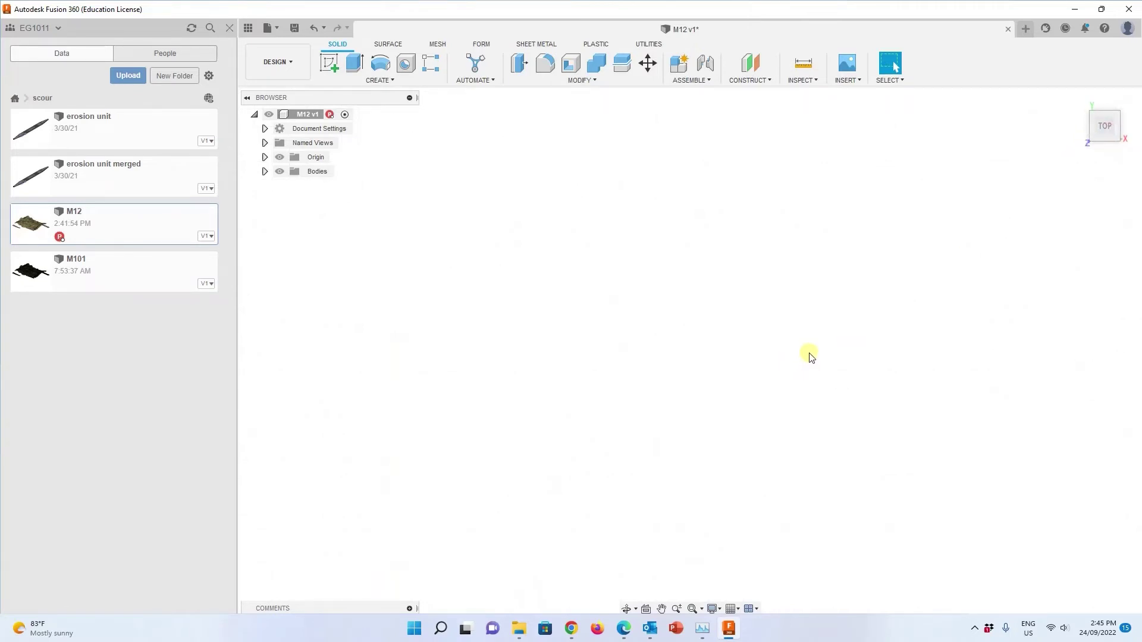
{"action": "left_click", "coordinate": [691, 610]}
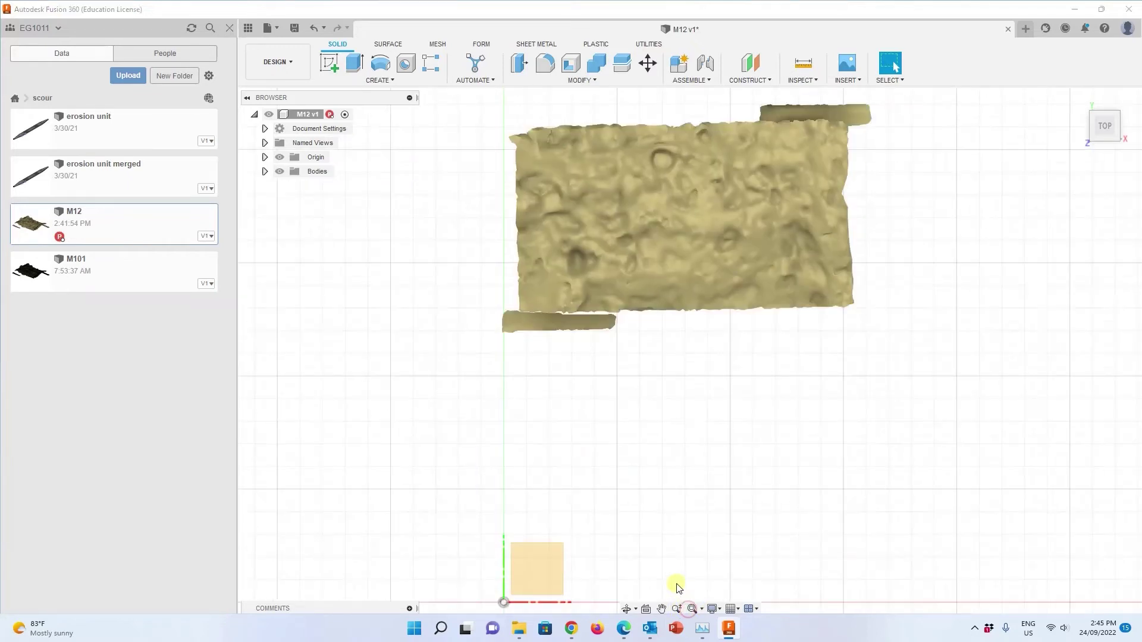
{"action": "scroll", "coordinate": [604, 471], "scroll_direction": "up", "scroll_amount": 3}
{"action": "scroll", "coordinate": [605, 471], "scroll_direction": "down", "scroll_amount": 4}
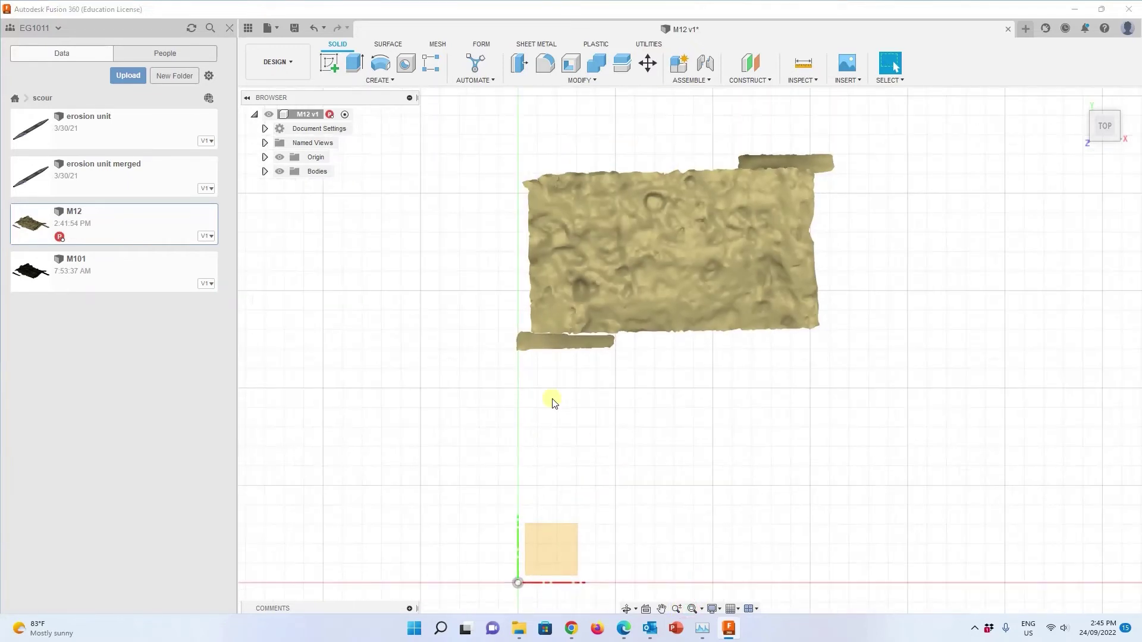
{"action": "left_click", "coordinate": [647, 63]}
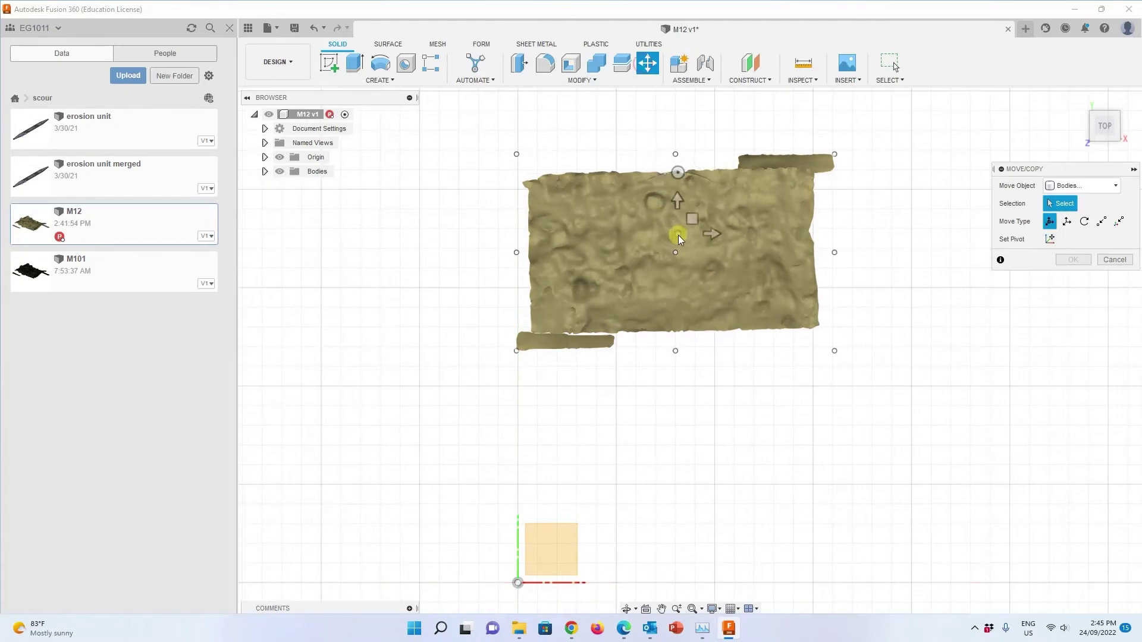
{"action": "left_click", "coordinate": [680, 246]}
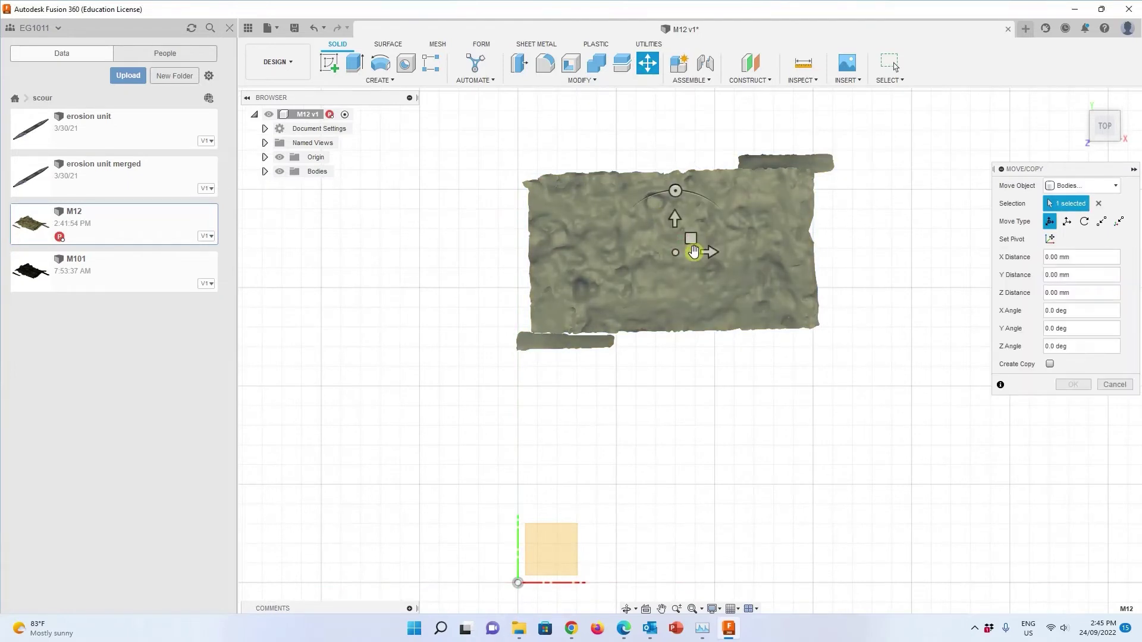
{"action": "left_click_drag", "start_coordinate": [677, 221], "coordinate": [660, 432]}
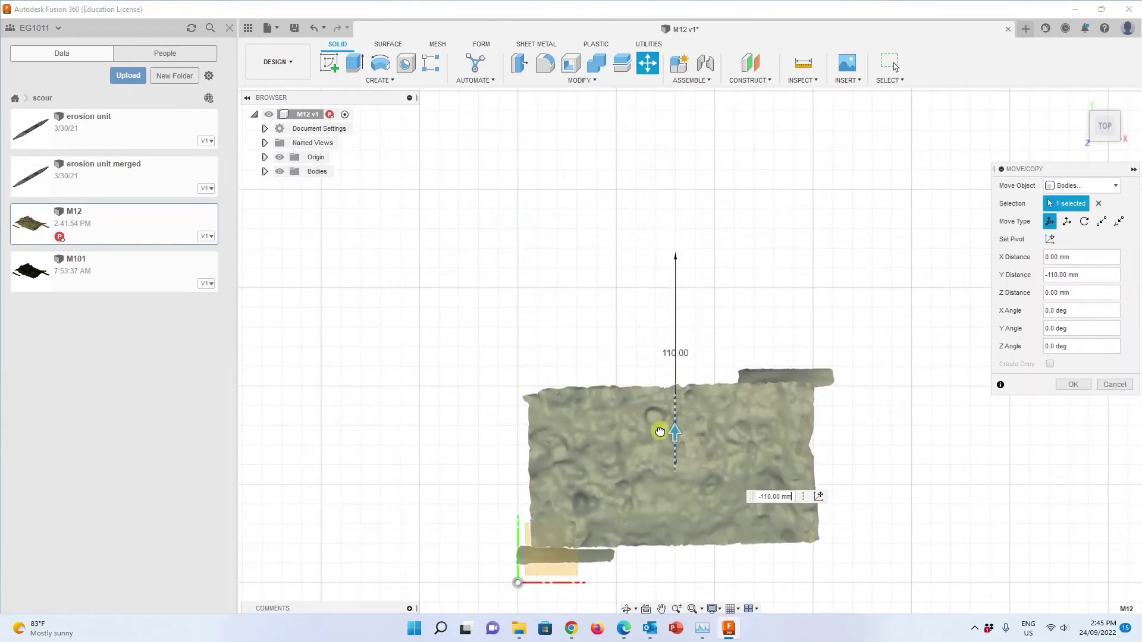
{"action": "left_click", "coordinate": [762, 496]}
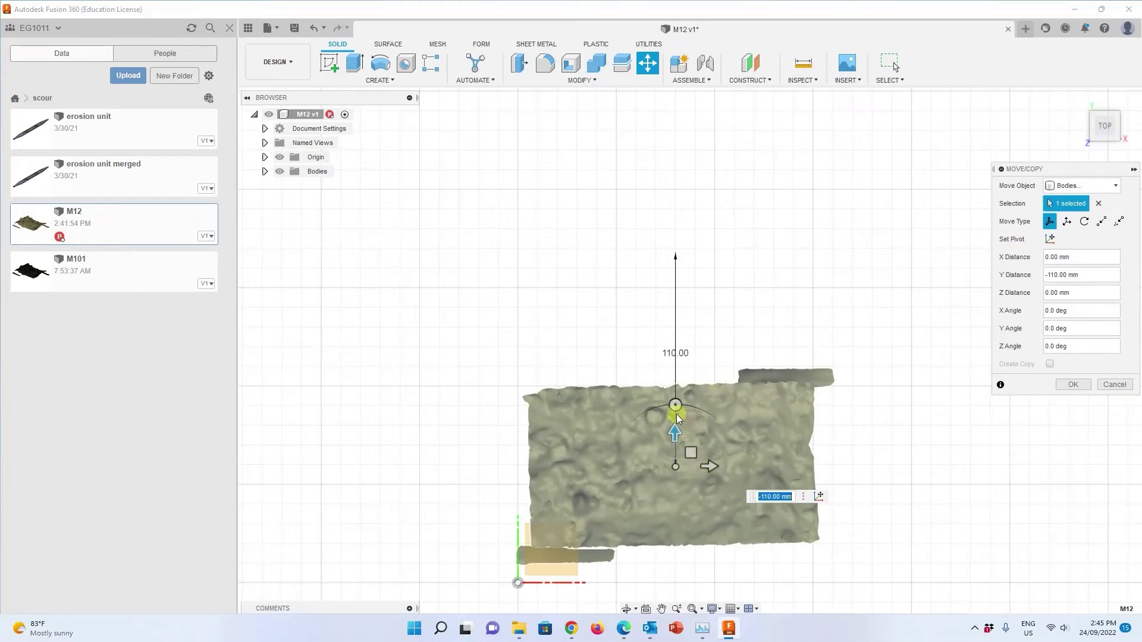
Step: Rotate the surface body -1 degree about the Z axis and apply the move
{"action": "left_click_drag", "start_coordinate": [676, 411], "coordinate": [680, 408]}
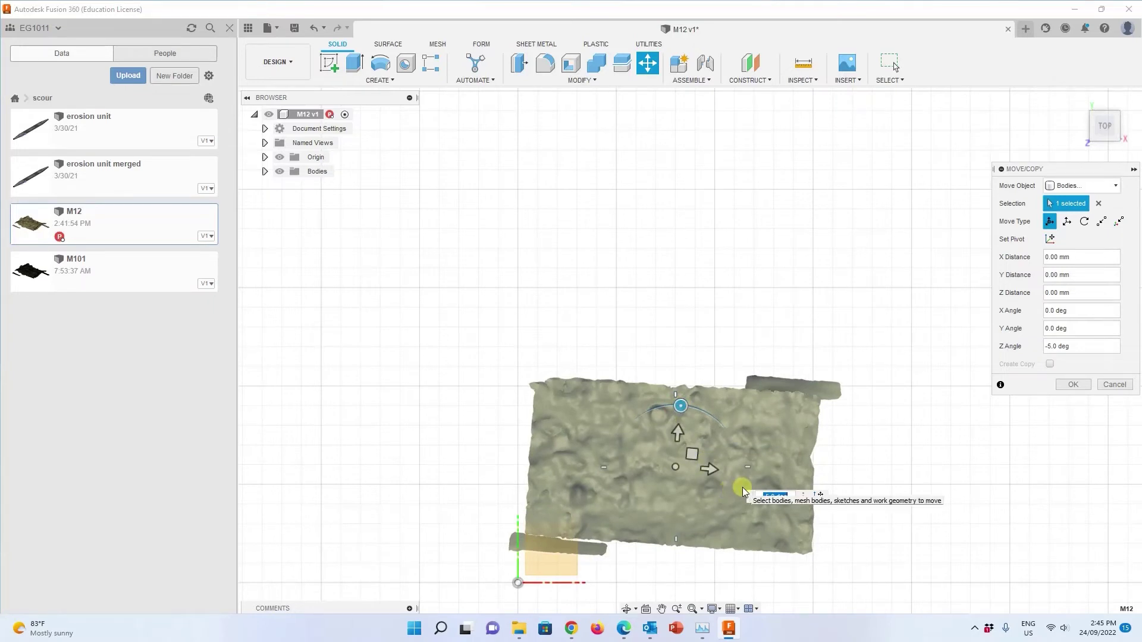
{"action": "type", "text": "-1"}
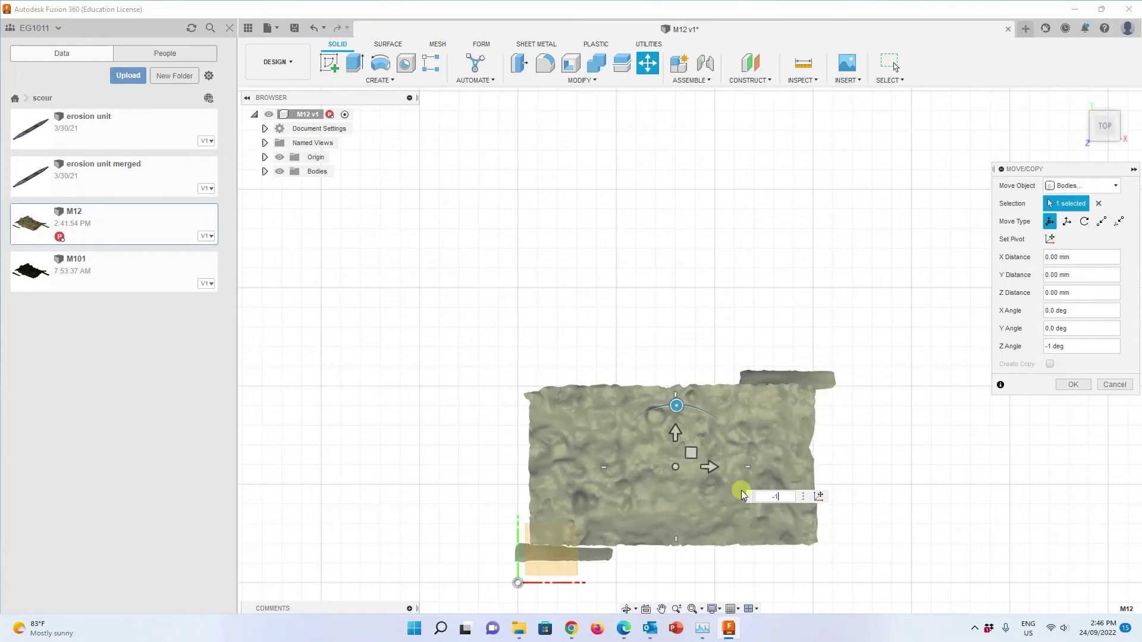
{"action": "left_click", "coordinate": [1070, 385]}
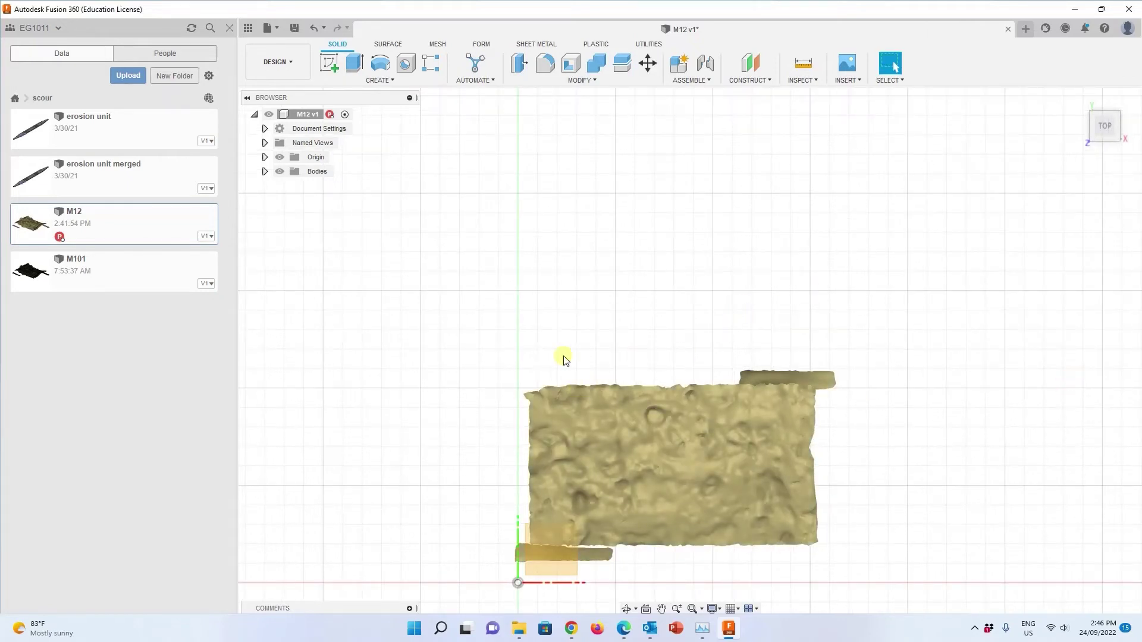
Step: Convert the M12 body with the Quad Mesh to T-Splines type, creating a new body
{"action": "left_click", "coordinate": [264, 172]}
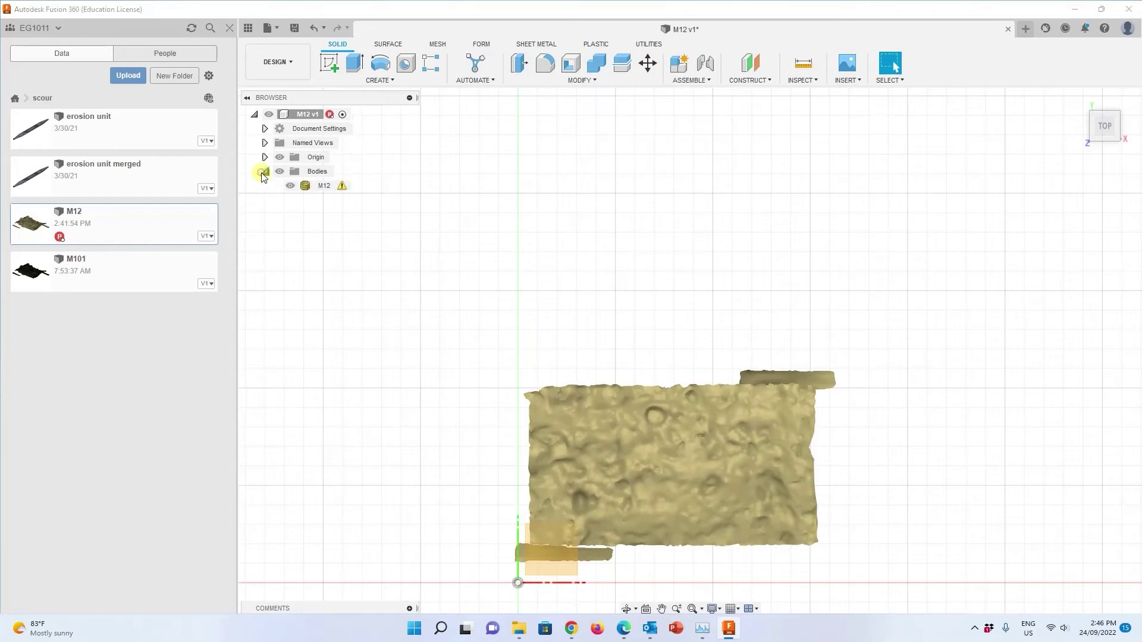
{"action": "left_click", "coordinate": [321, 187]}
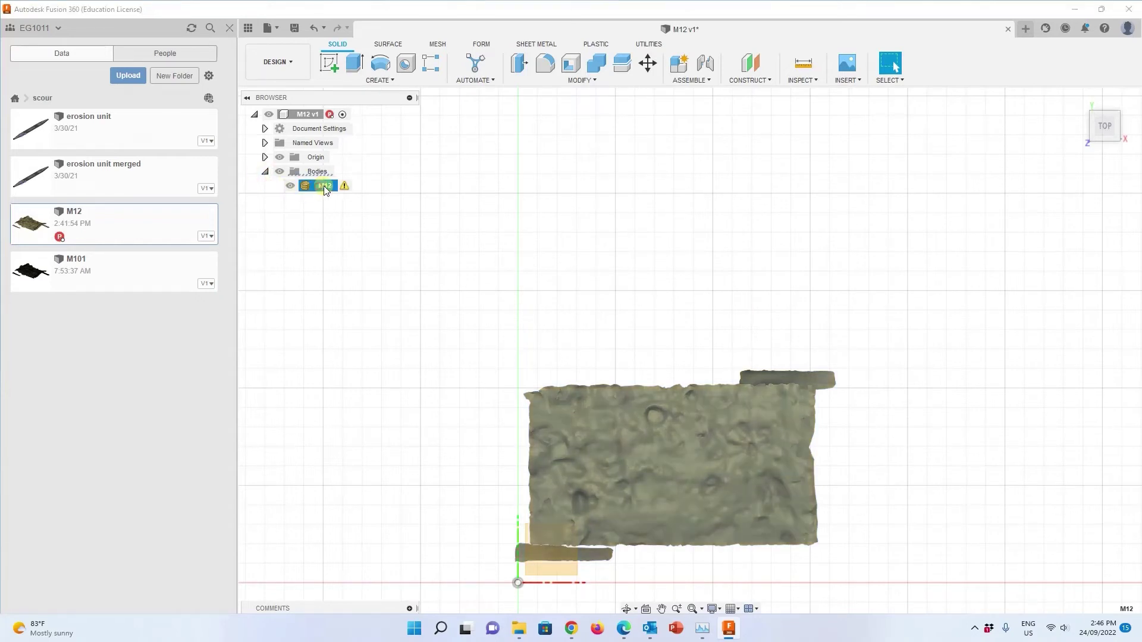
{"action": "left_click", "coordinate": [585, 82]}
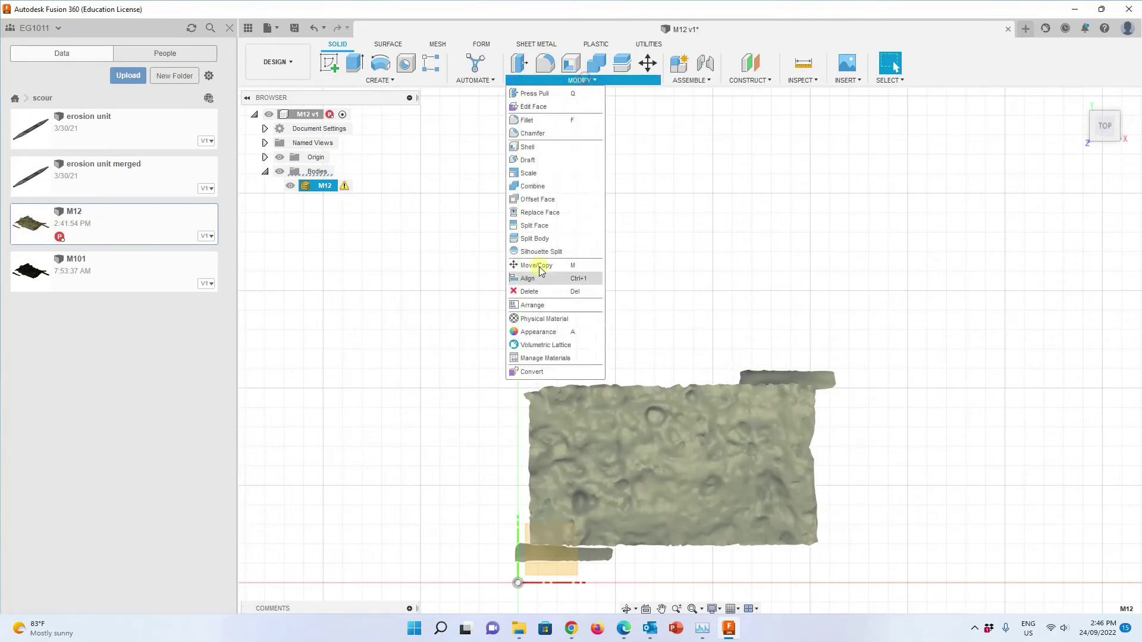
{"action": "left_click", "coordinate": [537, 369]}
{"action": "left_click", "coordinate": [1082, 185]}
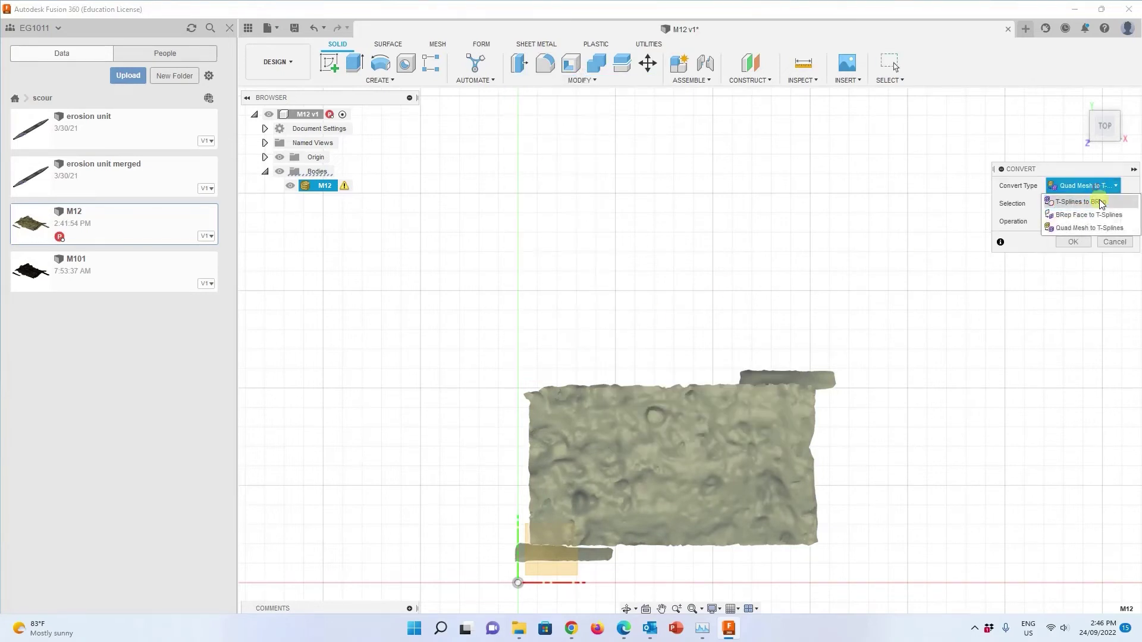
{"action": "left_click", "coordinate": [1090, 230]}
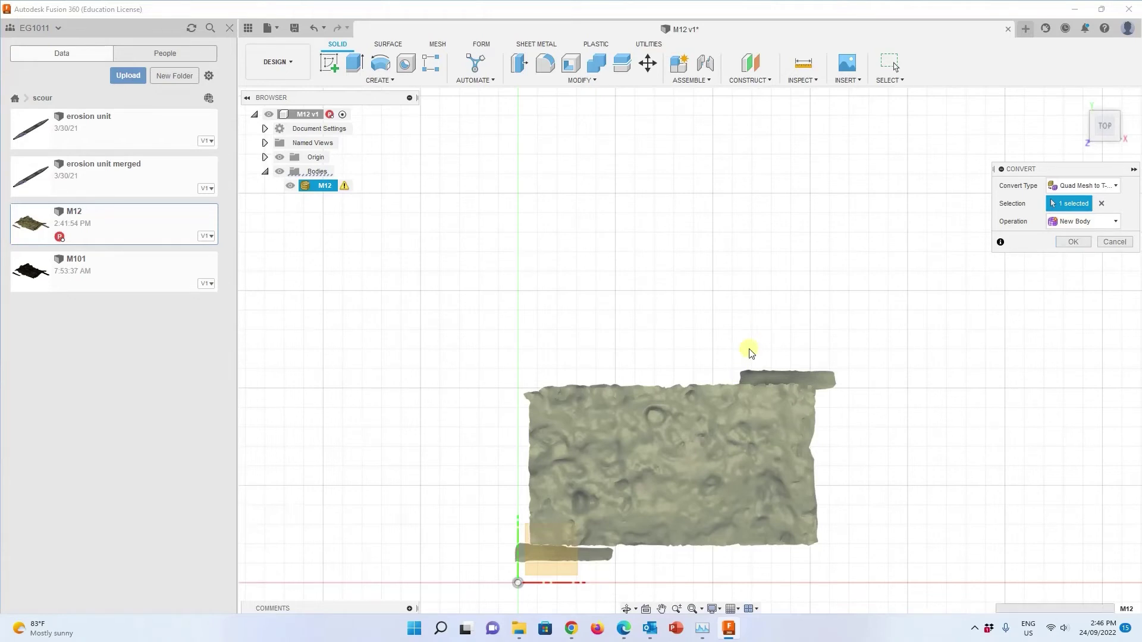
{"action": "key", "text": "Return"}
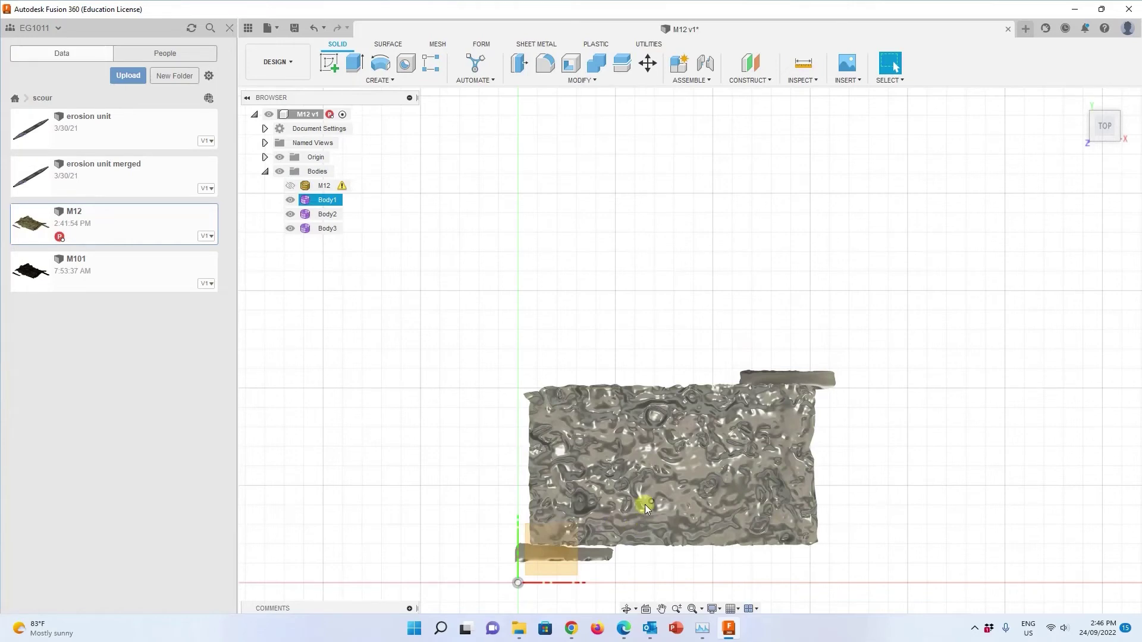
Step: Hide the two converted strip bodies, Body2 and Body3, leaving only the main rock surface shown
{"action": "scroll", "coordinate": [638, 391], "scroll_direction": "down", "scroll_amount": 3}
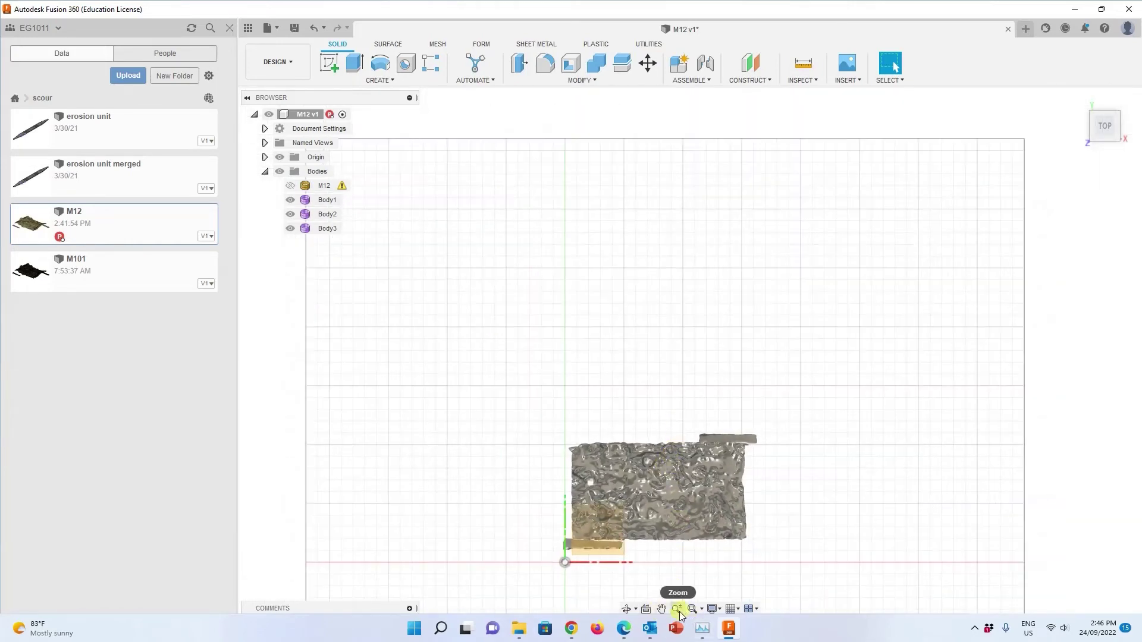
{"action": "left_click", "coordinate": [626, 609]}
{"action": "left_click_drag", "start_coordinate": [648, 519], "coordinate": [699, 311]}
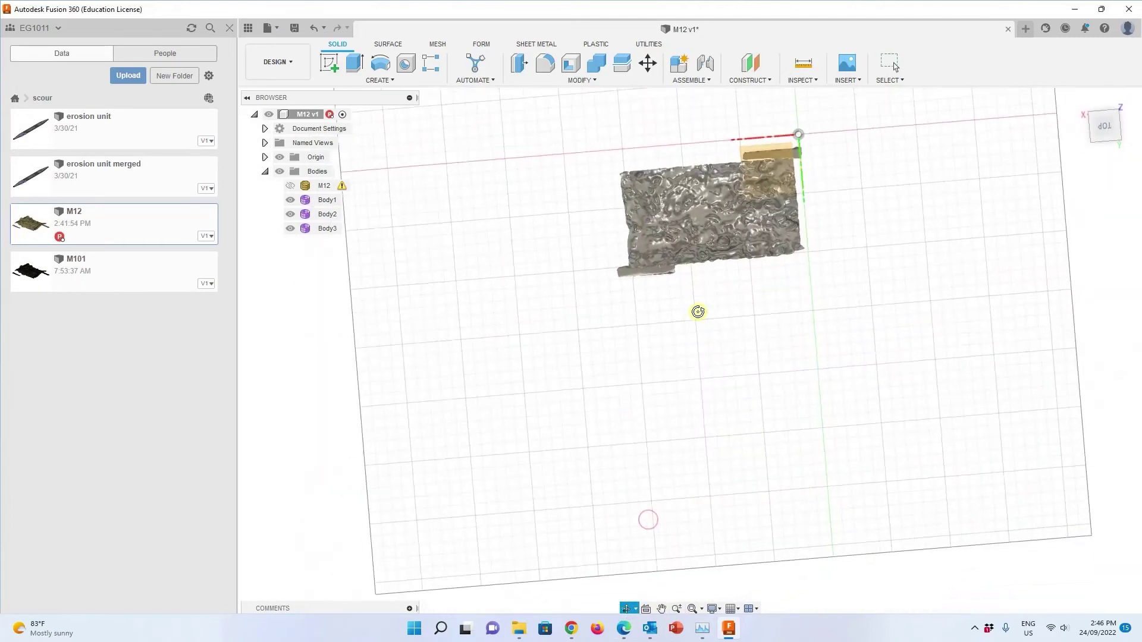
{"action": "left_click_drag", "start_coordinate": [680, 377], "coordinate": [698, 291]}
{"action": "left_click_drag", "start_coordinate": [695, 298], "coordinate": [658, 360]}
{"action": "scroll", "coordinate": [543, 377], "scroll_direction": "up", "scroll_amount": 5}
{"action": "key", "text": "Escape"}
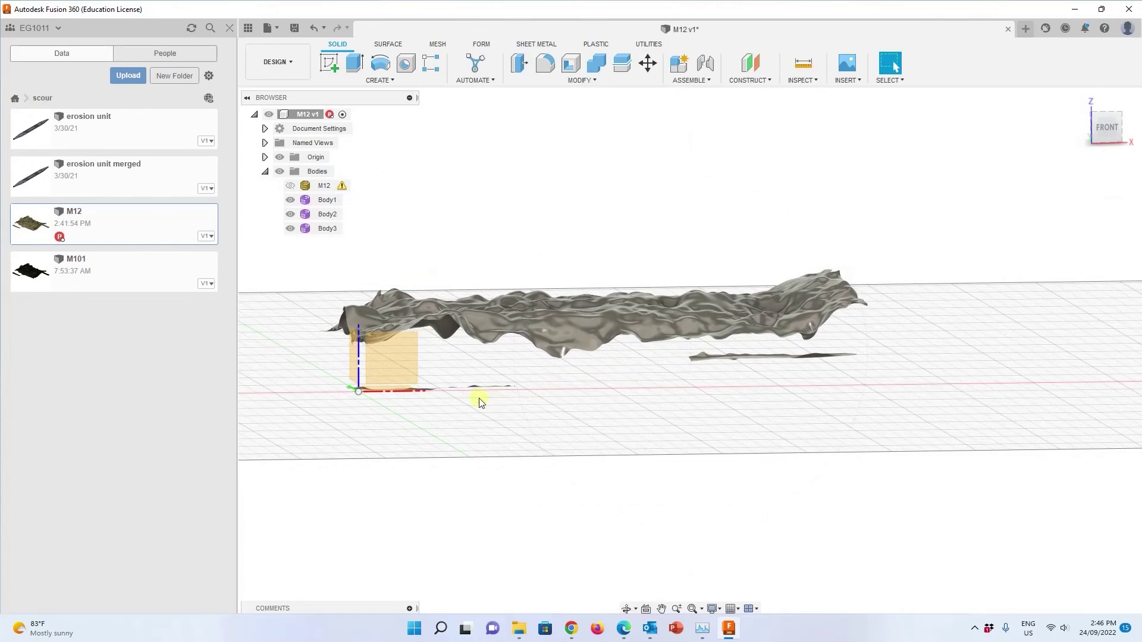
{"action": "left_click", "coordinate": [290, 215]}
{"action": "left_click", "coordinate": [291, 228]}
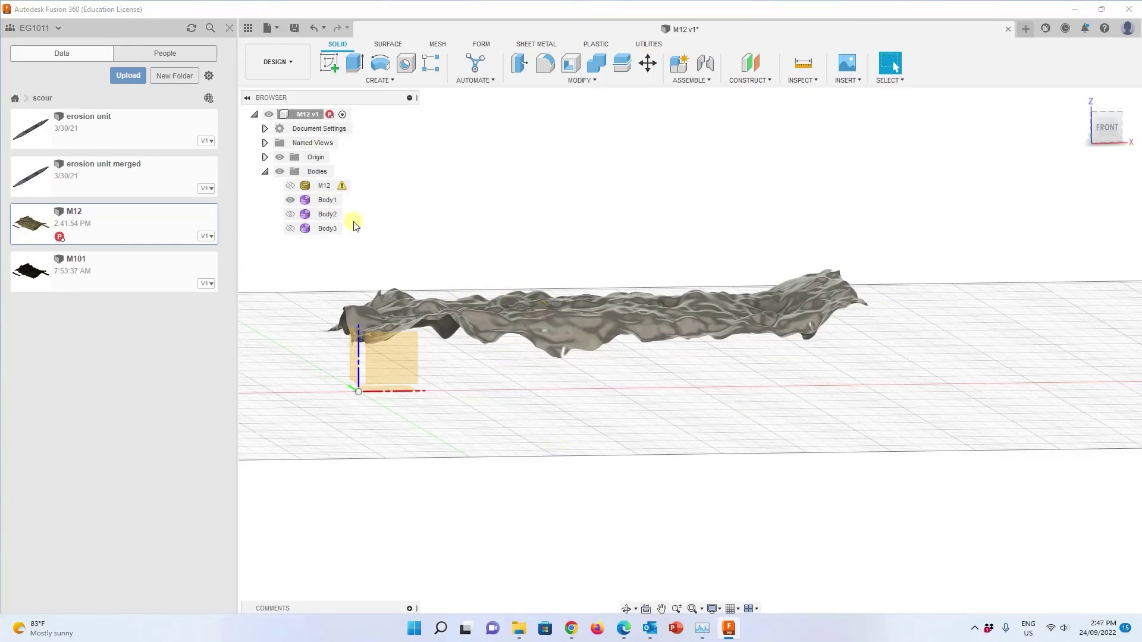
Step: Sketch a two-point rectangle on the XY plane, with corners just inside the rock surface's outer edges, and finish the sketch
{"action": "middle_click_drag", "start_coordinate": [1003, 174], "coordinate": [989, 181], "text": "shift"}
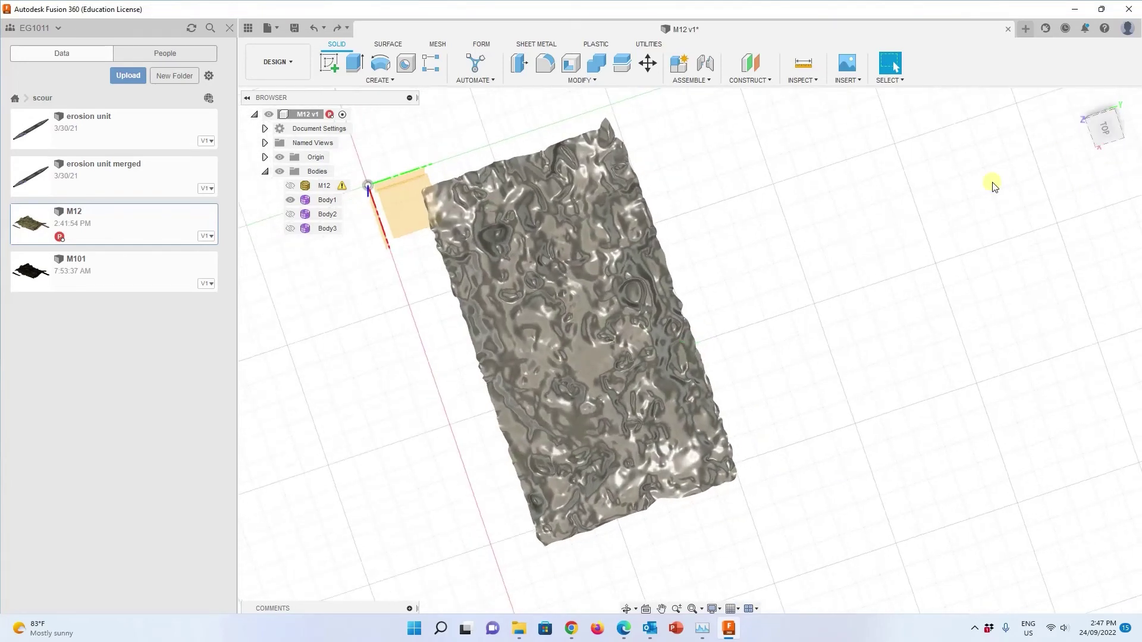
{"action": "left_click", "coordinate": [412, 215]}
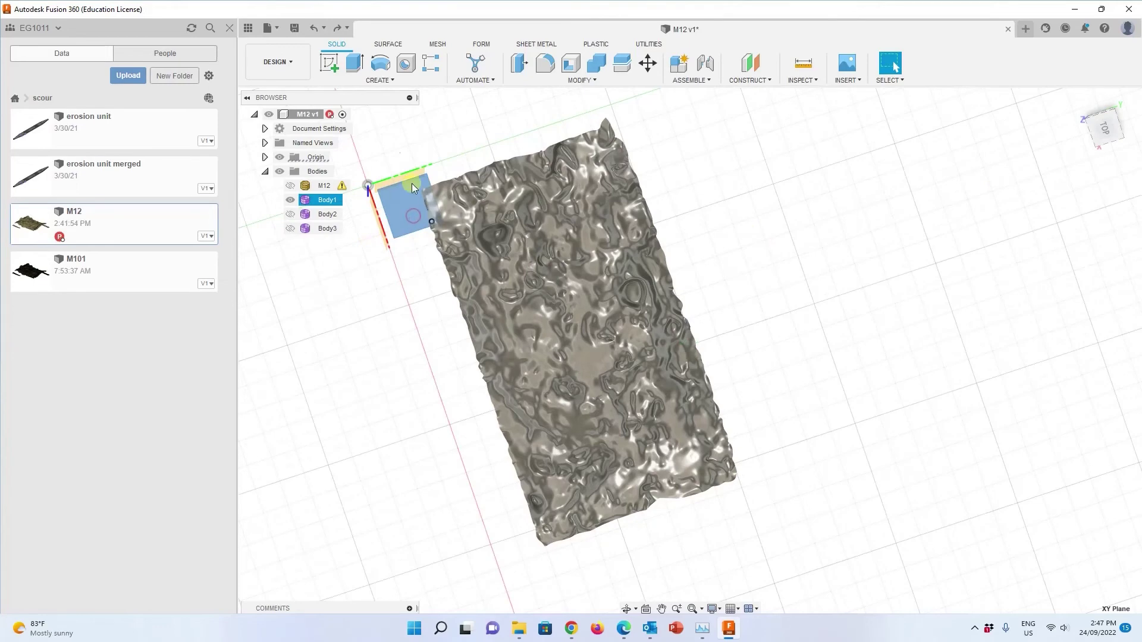
{"action": "left_click", "coordinate": [332, 63]}
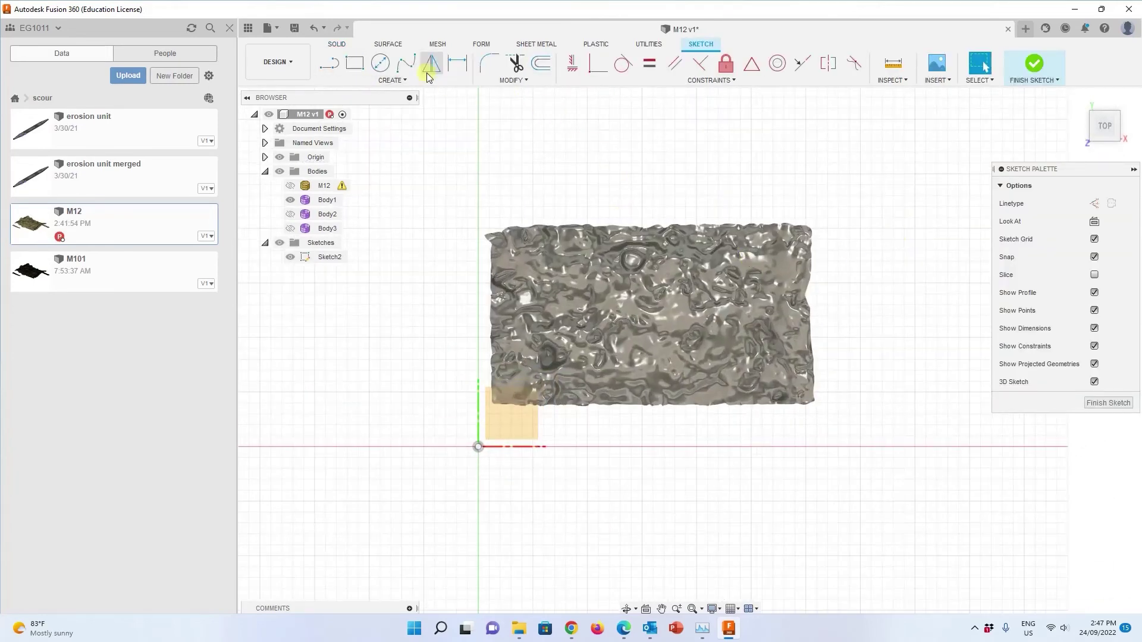
{"action": "left_click", "coordinate": [355, 63]}
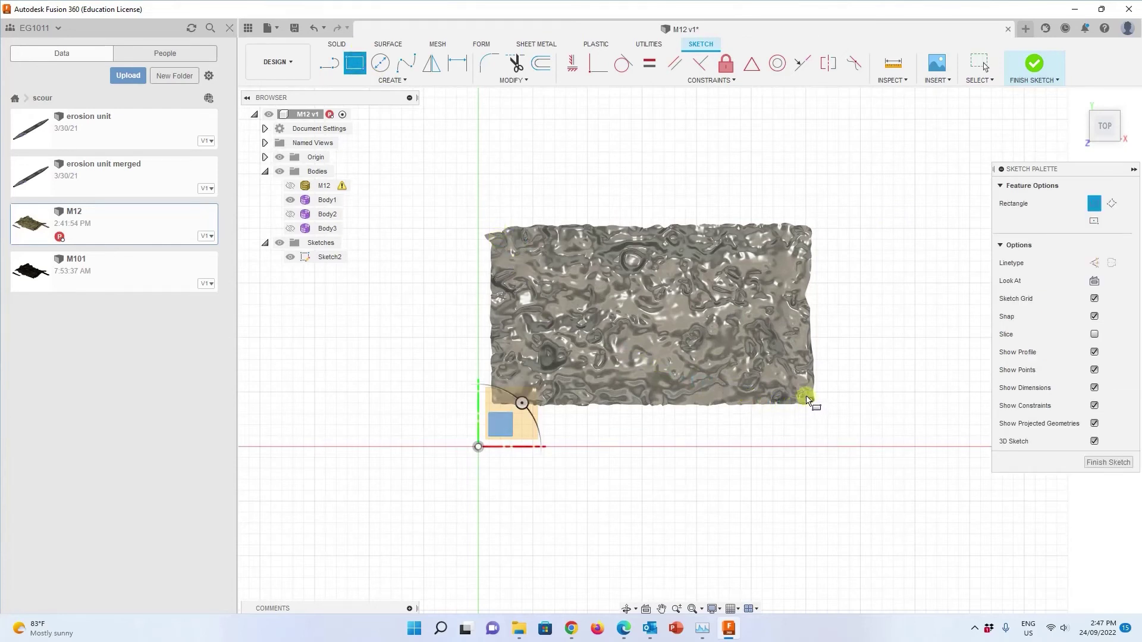
{"action": "scroll", "coordinate": [807, 399], "scroll_direction": "up", "scroll_amount": 5}
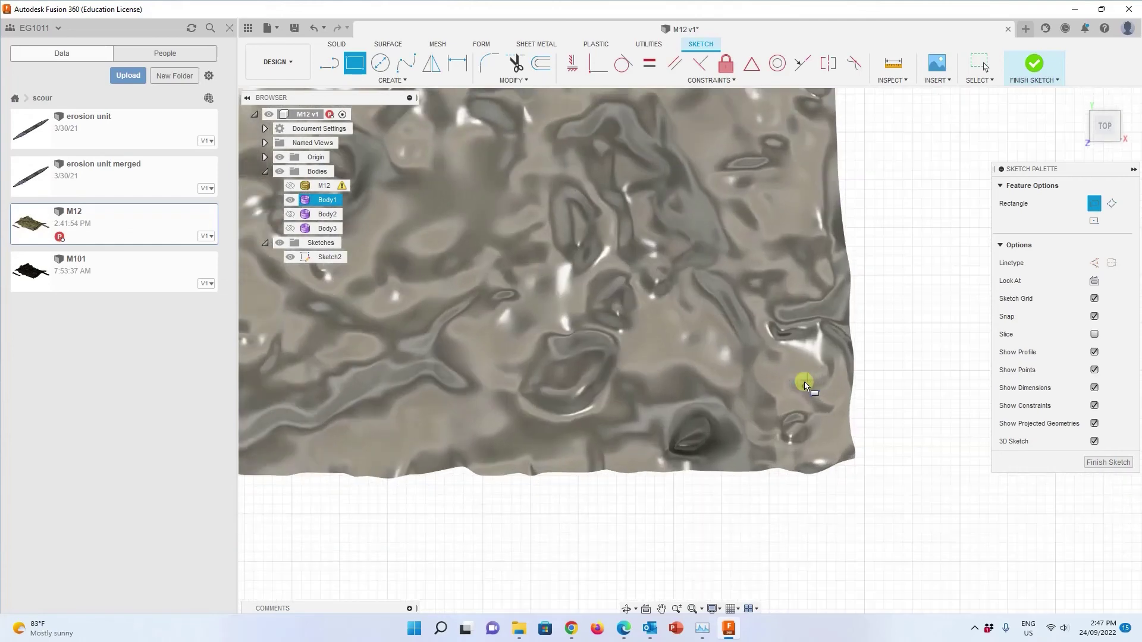
{"action": "scroll", "coordinate": [805, 386], "scroll_direction": "down", "scroll_amount": 5}
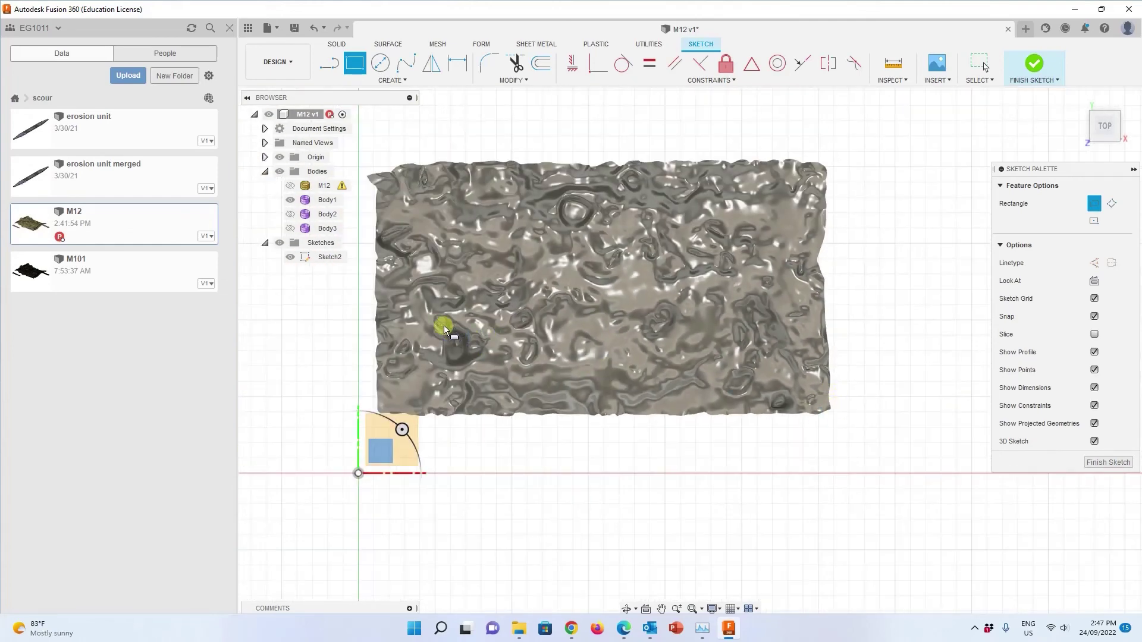
{"action": "scroll", "coordinate": [436, 250], "scroll_direction": "up", "scroll_amount": 5}
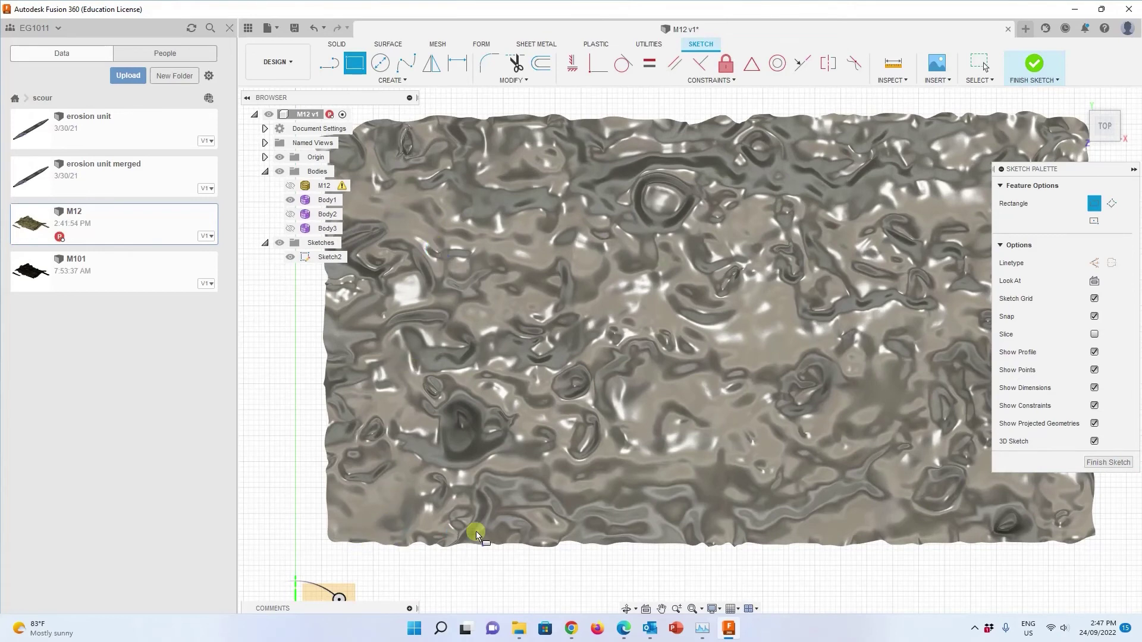
{"action": "scroll", "coordinate": [439, 521], "scroll_direction": "down", "scroll_amount": 5}
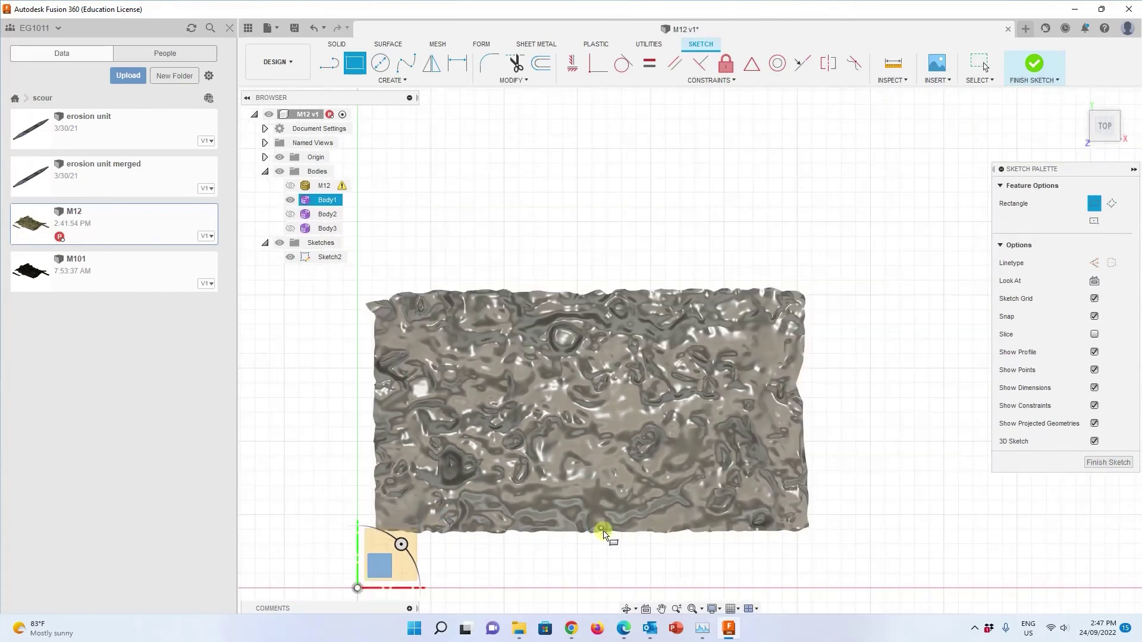
{"action": "left_click", "coordinate": [796, 525]}
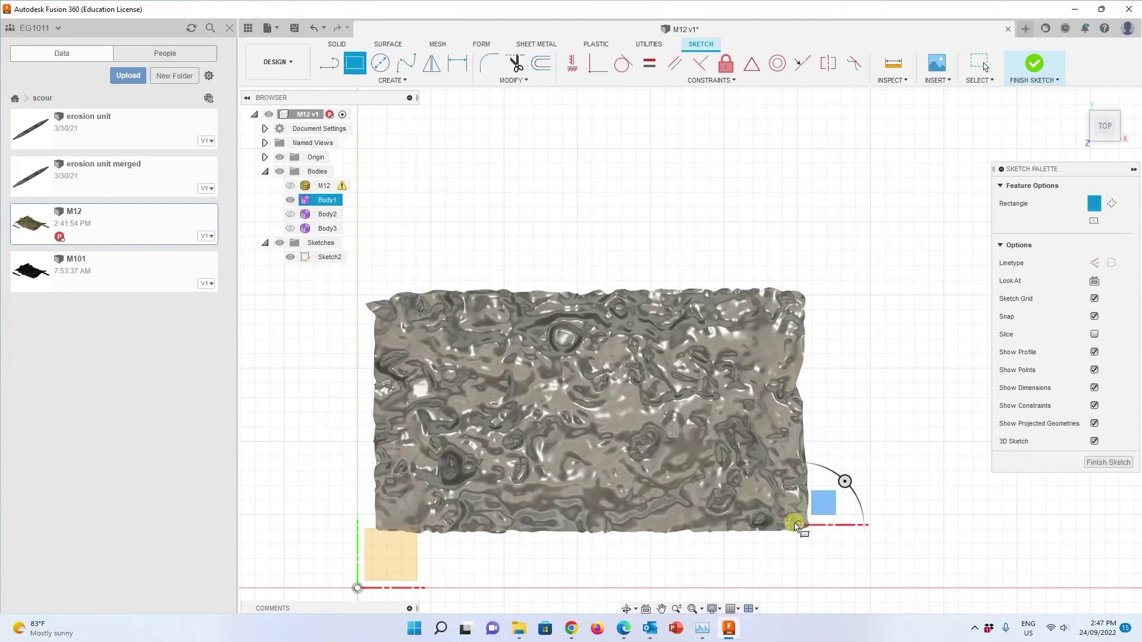
{"action": "left_click", "coordinate": [381, 307]}
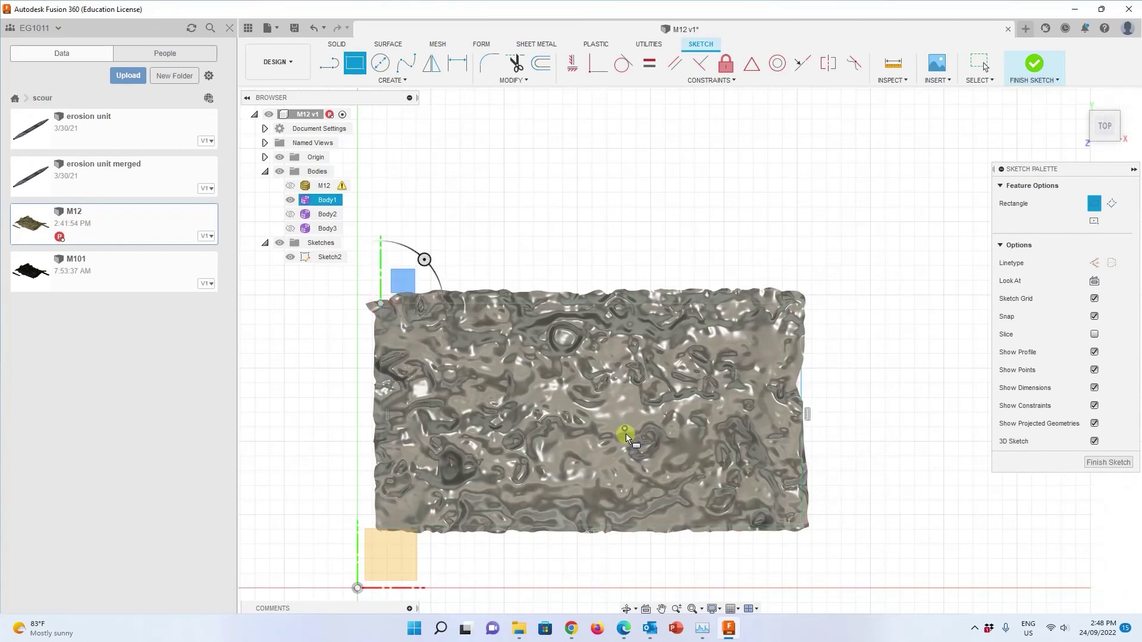
{"action": "left_click", "coordinate": [1034, 64]}
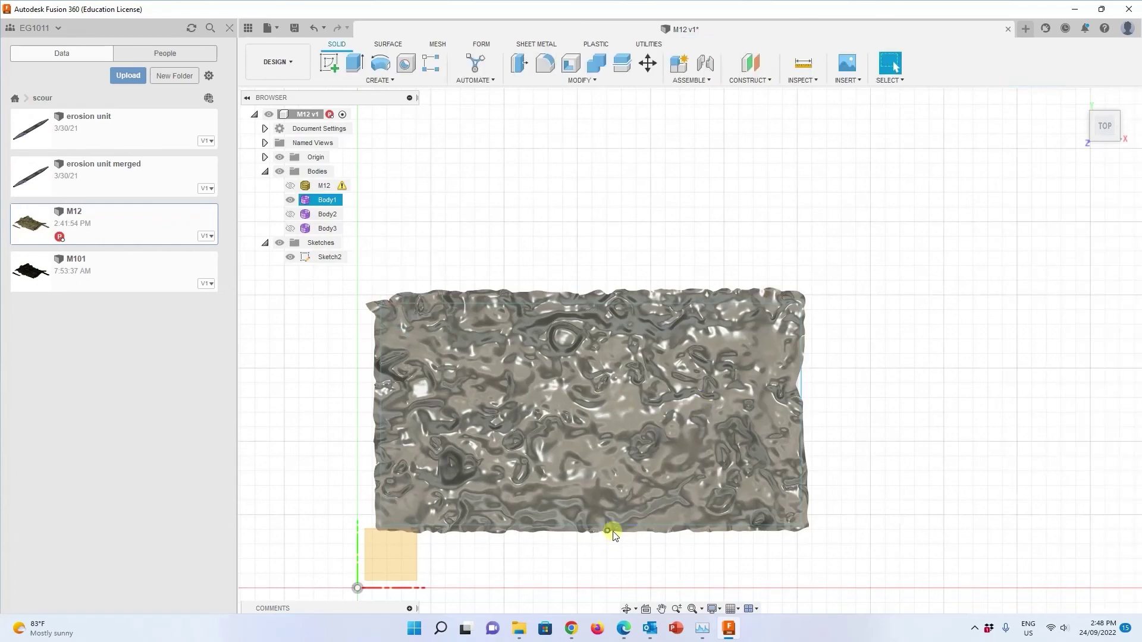
Step: Extrude the rectangle profile 35 mm upward through the rock surface as a new body
{"action": "left_click", "coordinate": [626, 609]}
{"action": "left_click_drag", "start_coordinate": [623, 572], "coordinate": [705, 482]}
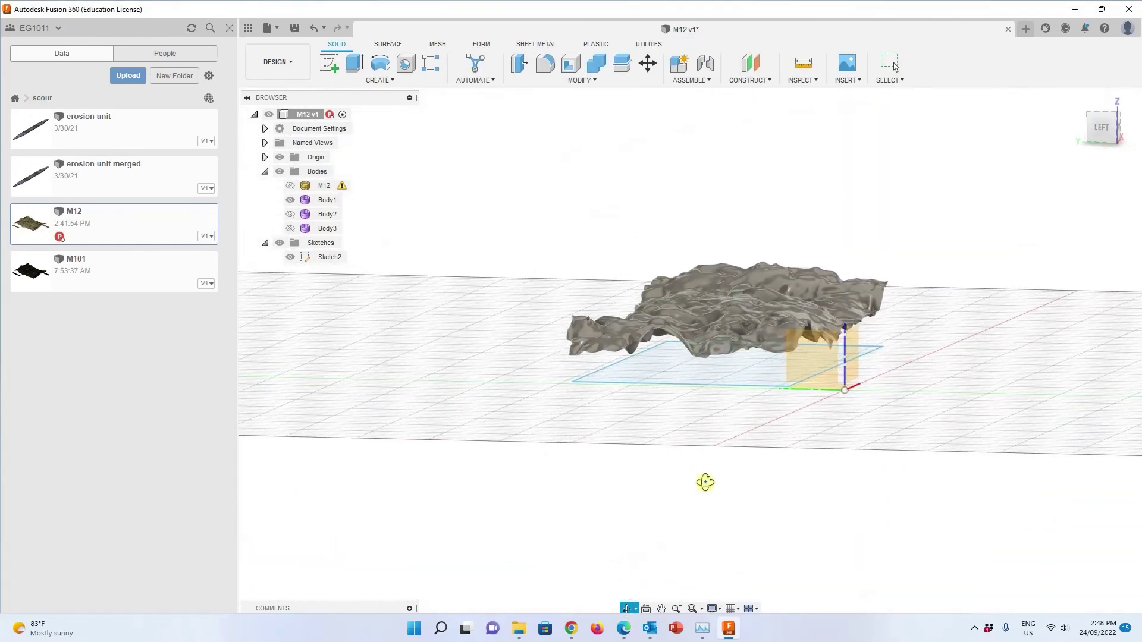
{"action": "key", "text": "Escape"}
{"action": "left_click", "coordinate": [665, 371]}
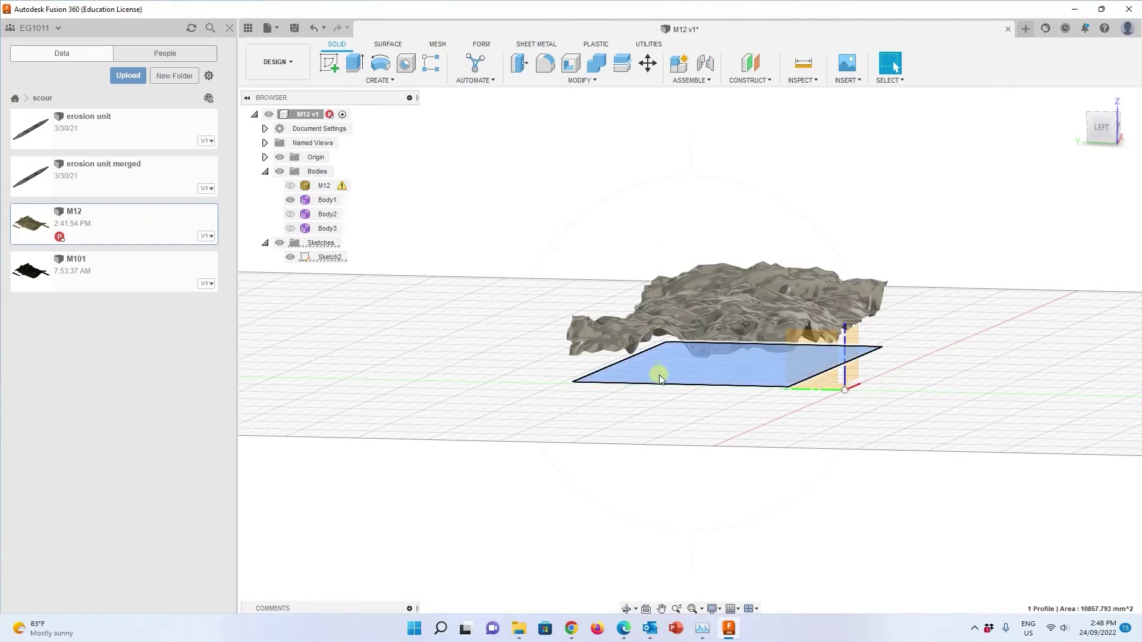
{"action": "left_click", "coordinate": [354, 64]}
{"action": "left_click_drag", "start_coordinate": [727, 356], "coordinate": [727, 251]}
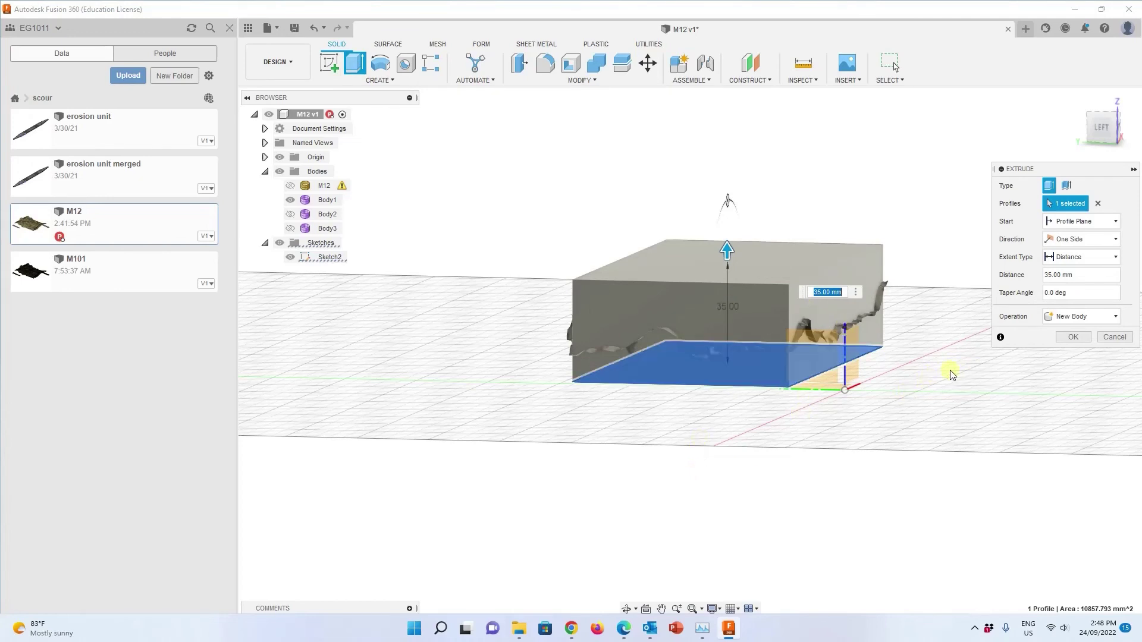
{"action": "left_click", "coordinate": [1071, 338]}
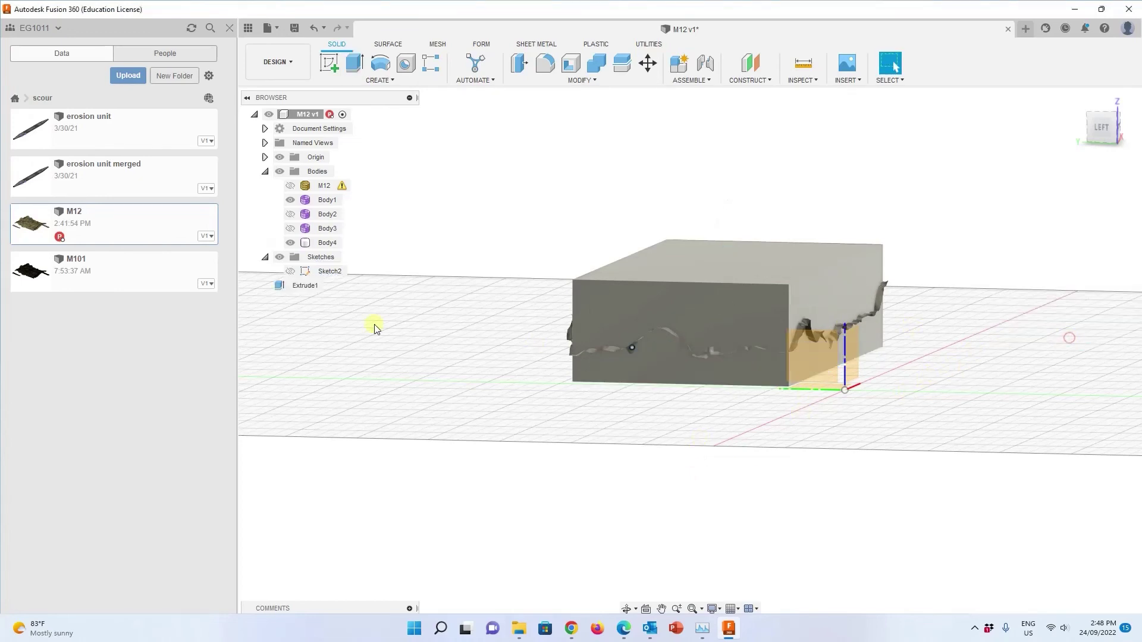
Step: Split the extruded block with the rock surface Body1 as the splitting tool, with Extend Splitting Tool(s) off
{"action": "left_click", "coordinate": [327, 243]}
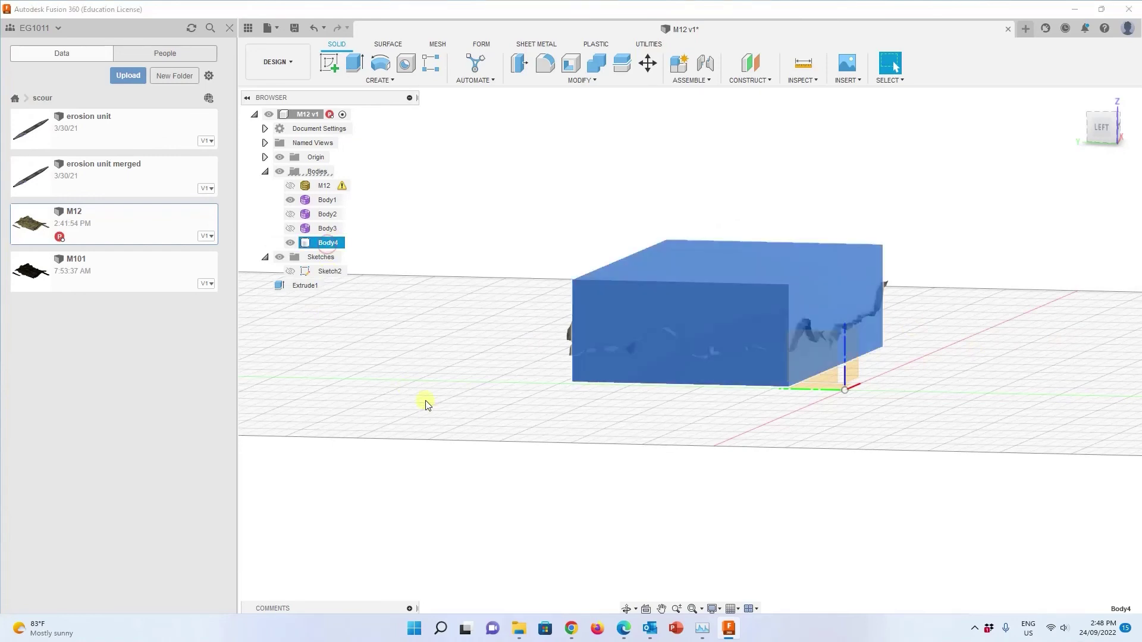
{"action": "left_click", "coordinate": [580, 80]}
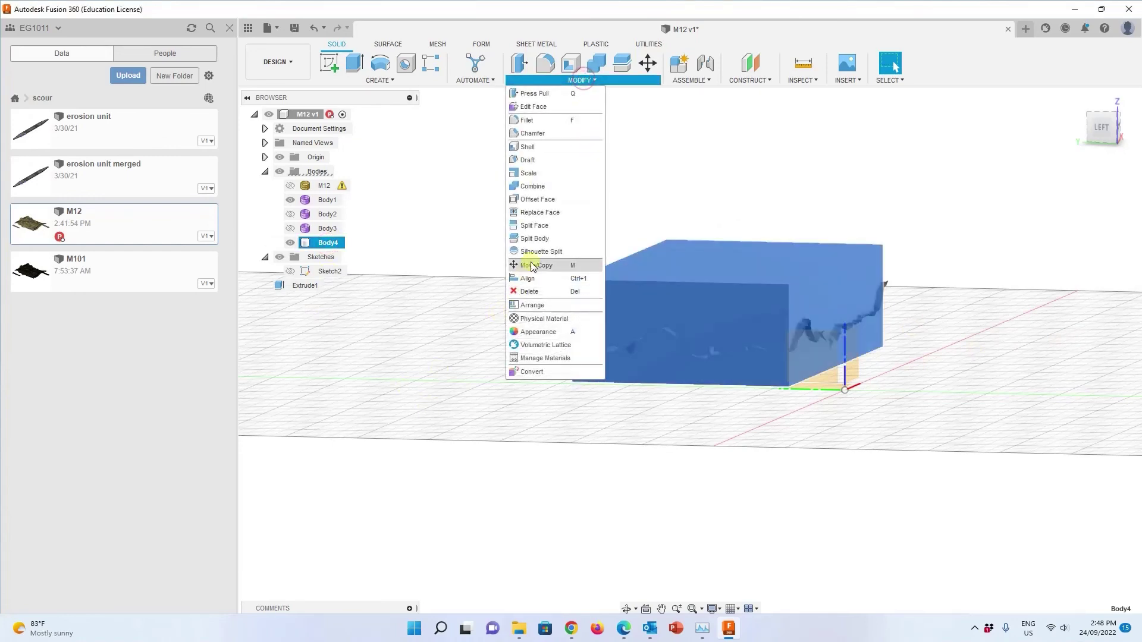
{"action": "left_click", "coordinate": [535, 239]}
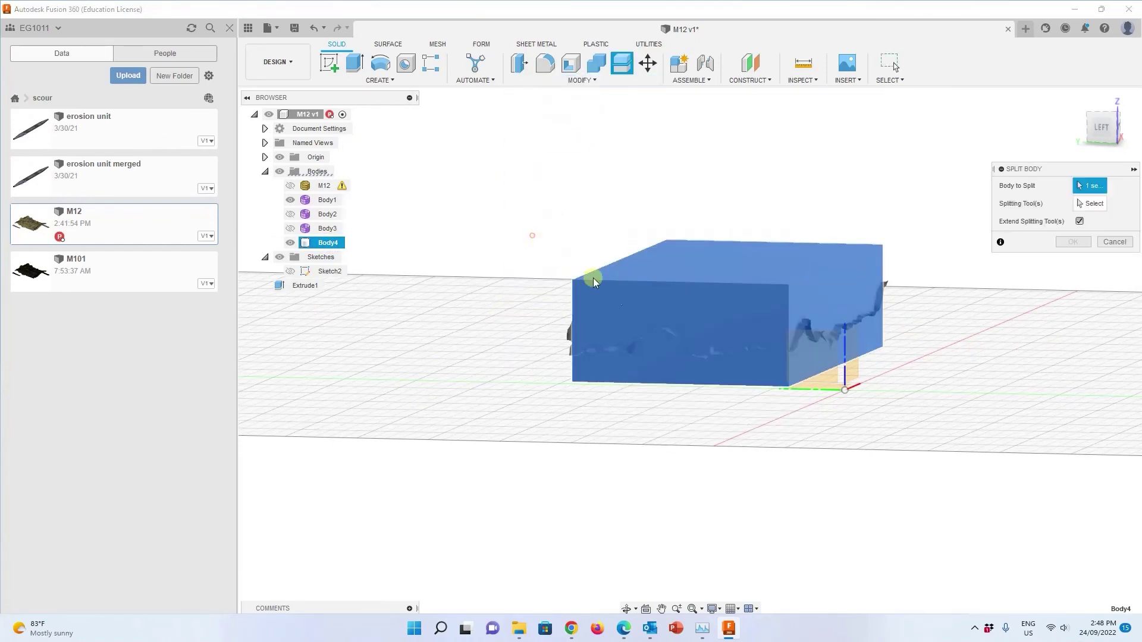
{"action": "left_click", "coordinate": [831, 322]}
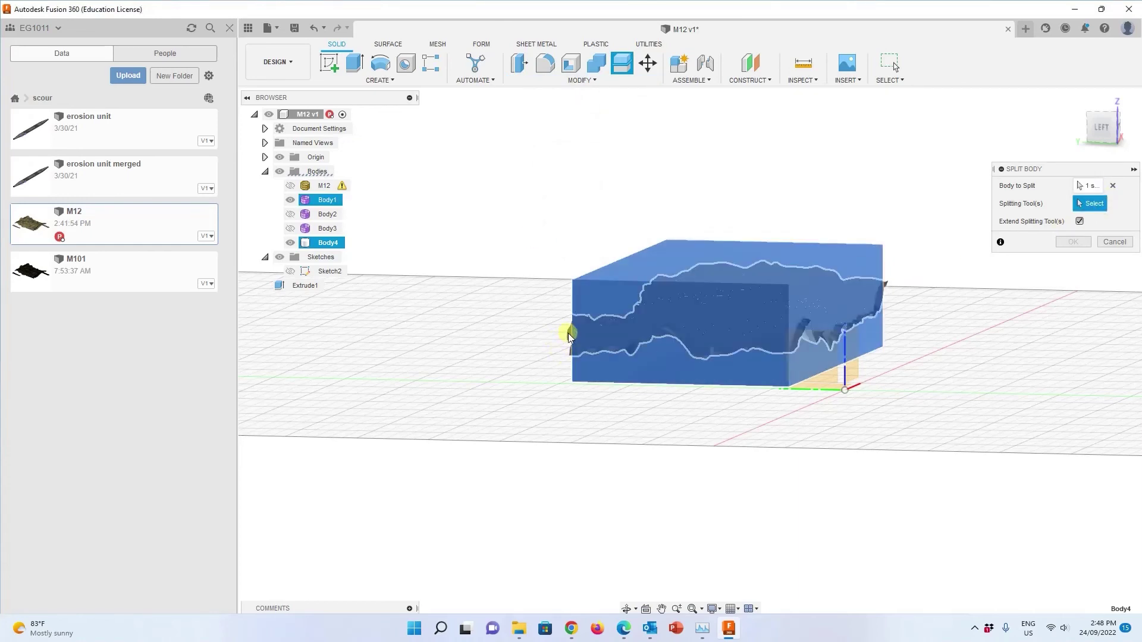
{"action": "left_click", "coordinate": [549, 479]}
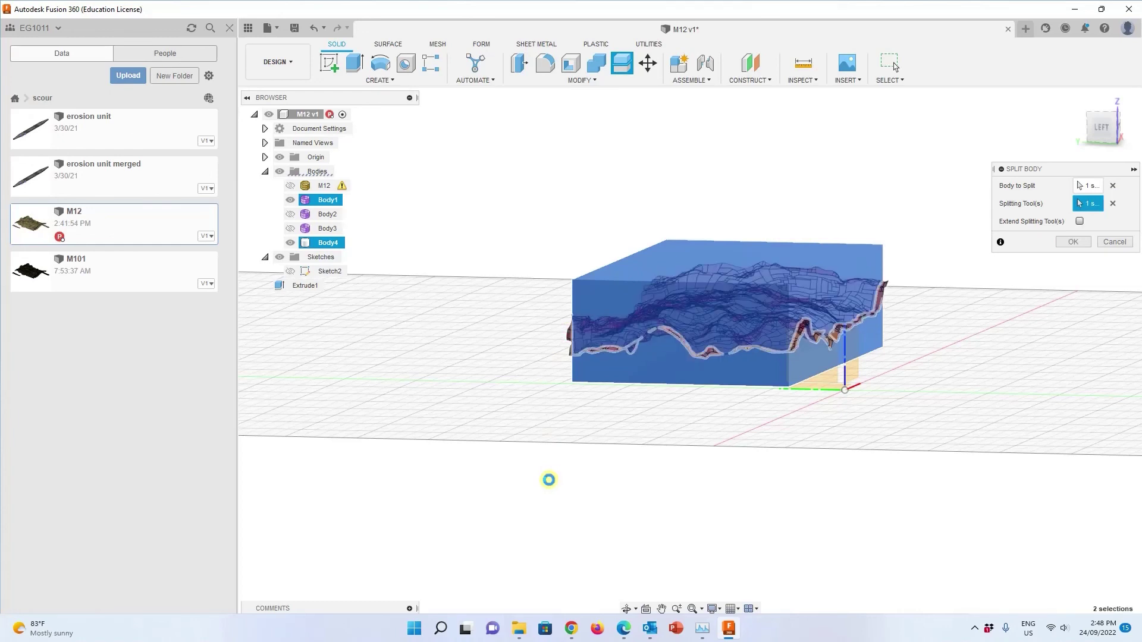
{"action": "left_click", "coordinate": [1062, 244]}
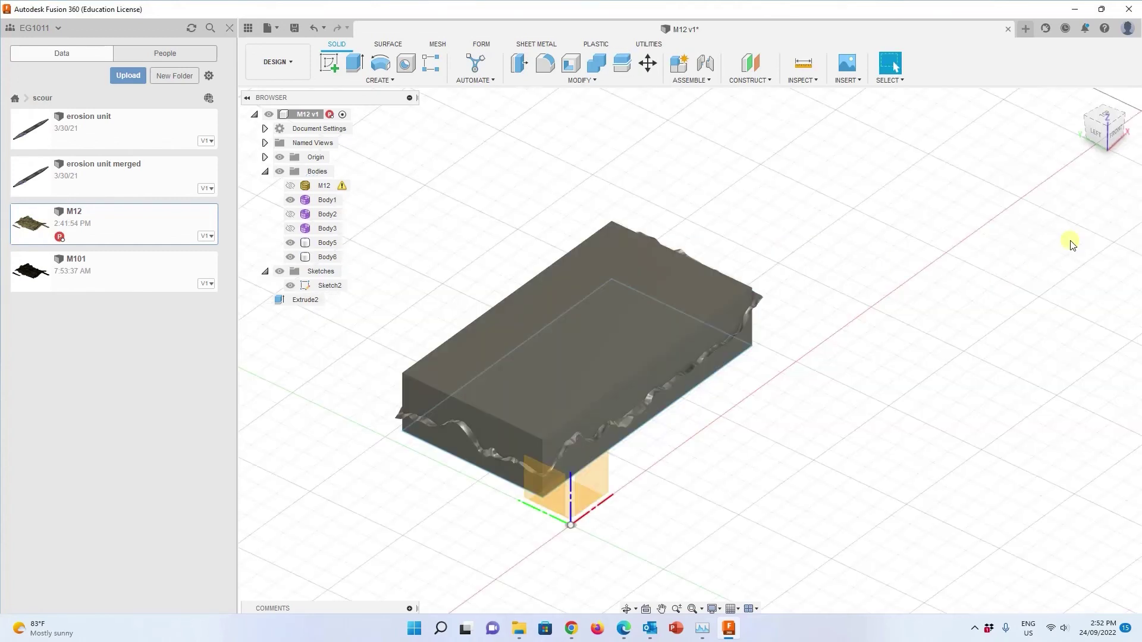
Step: Toggle the visibility of the block's upper and lower halves to inspect each split piece
{"action": "left_click", "coordinate": [290, 244]}
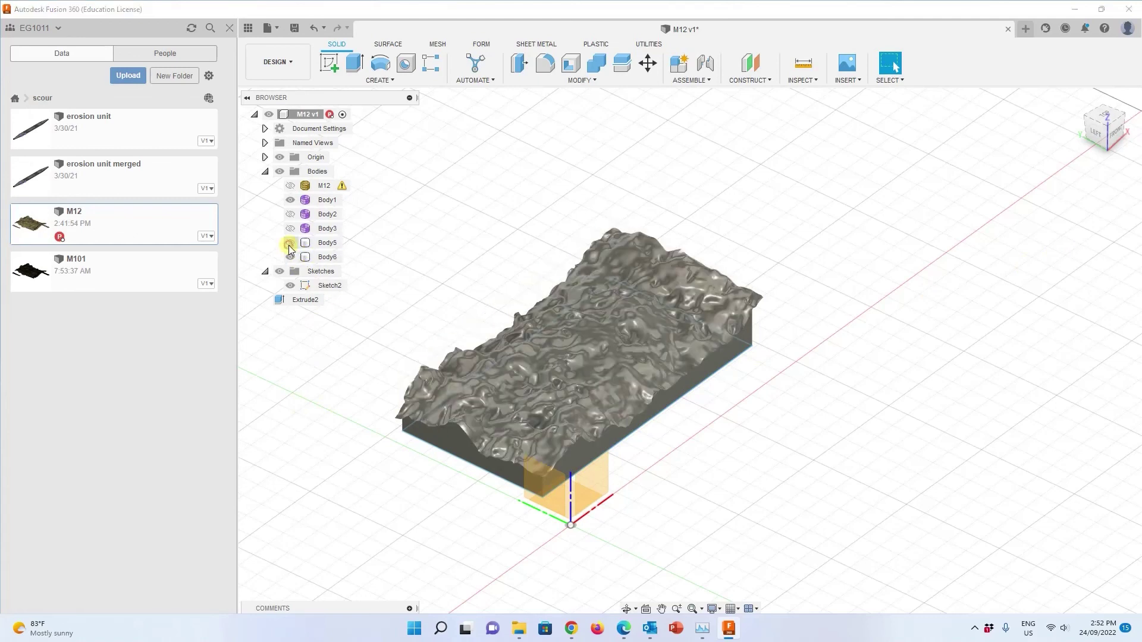
{"action": "left_click", "coordinate": [289, 244]}
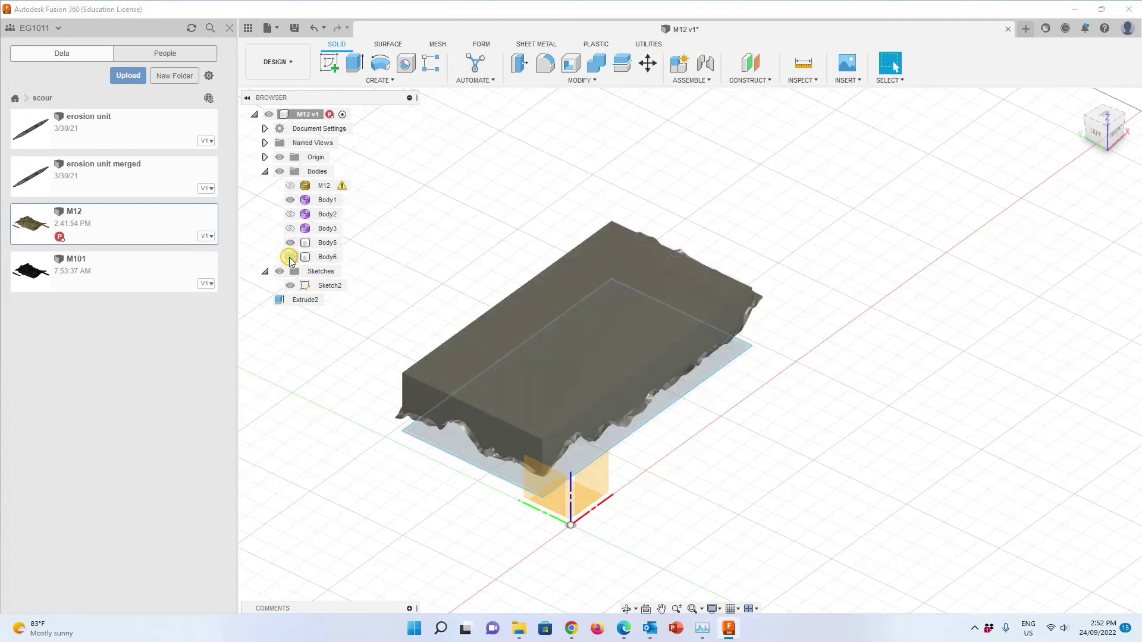
{"action": "left_click", "coordinate": [290, 257]}
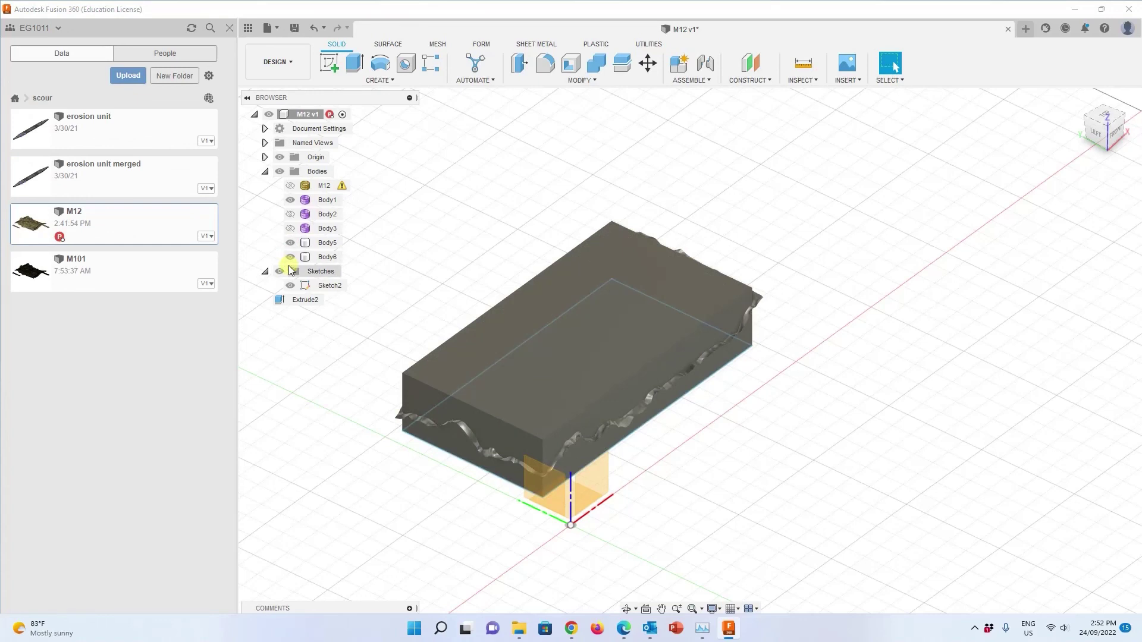
Step: Hide the block's upper half, Body5, and the rock surface, Body1, leaving the lower solid half shown
{"action": "left_click", "coordinate": [290, 244]}
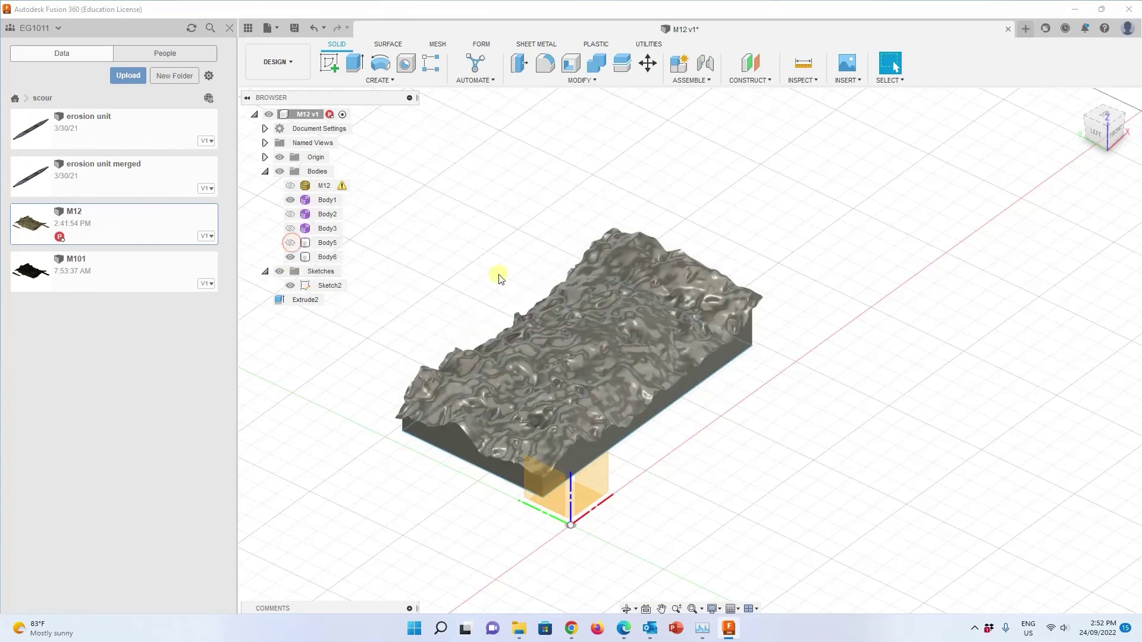
{"action": "left_click", "coordinate": [576, 339]}
{"action": "left_click", "coordinate": [290, 200]}
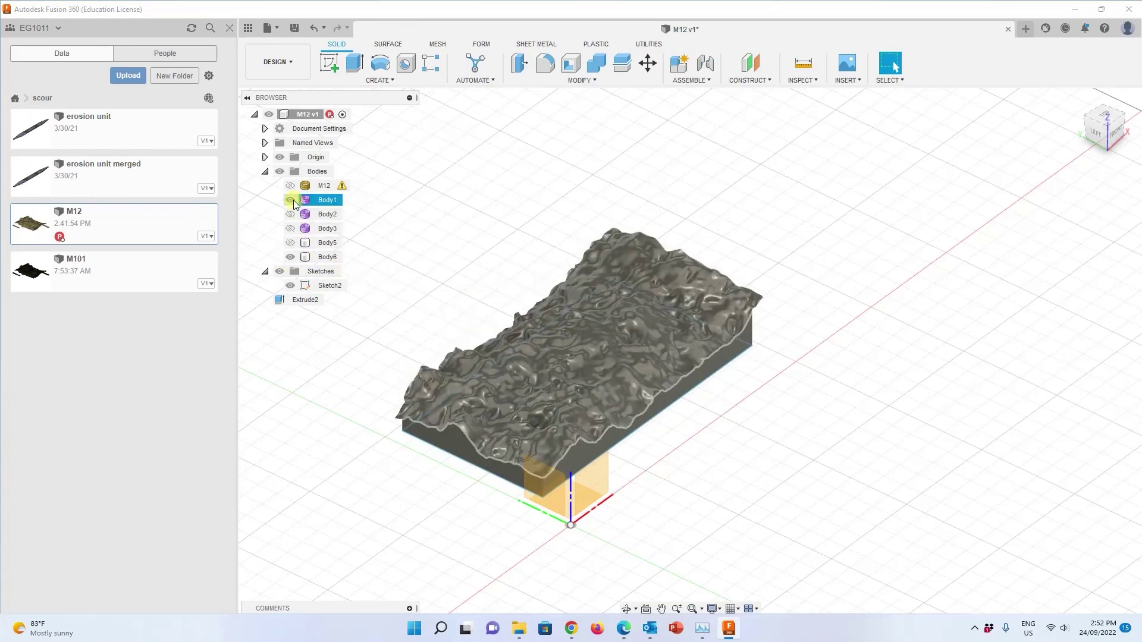